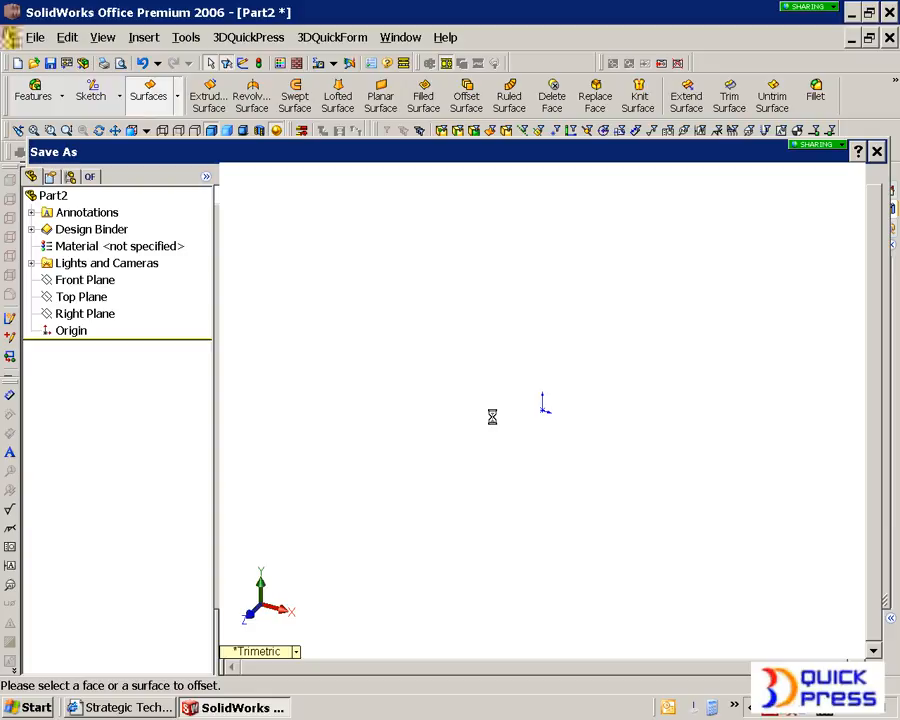
- Accept the c1 blank layout with auto-positioning and set the strip's progression direction to Right to Left
click(408, 380)
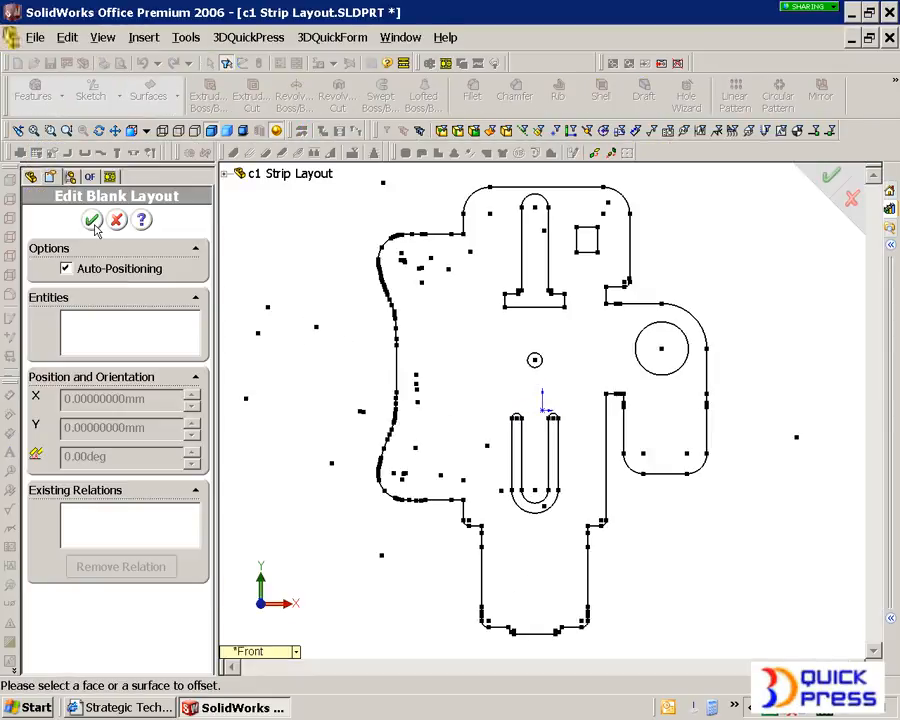
click(92, 220)
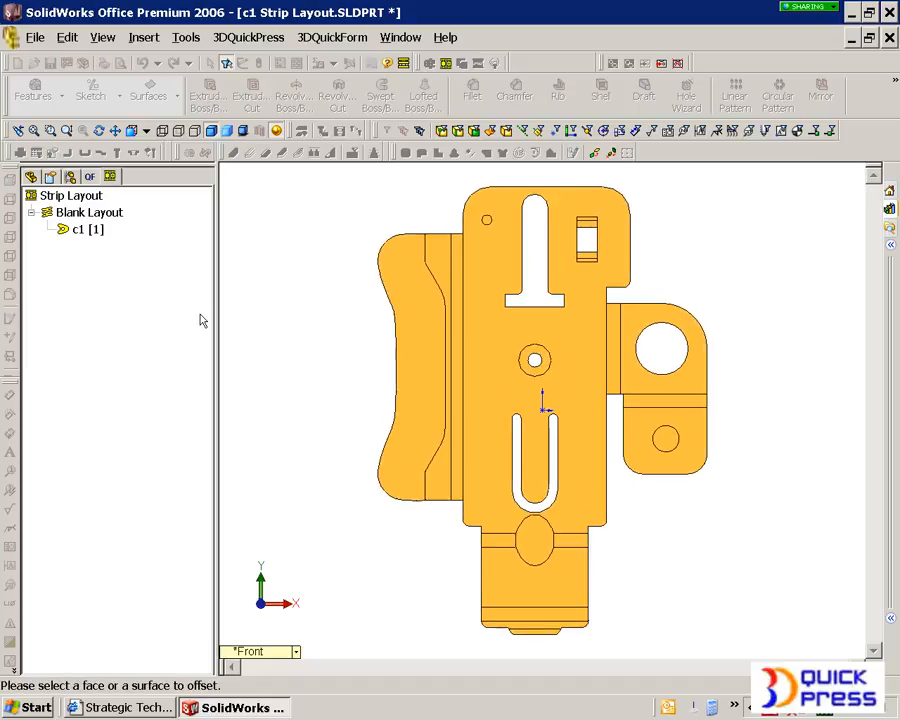
right_click(96, 203)
click(100, 204)
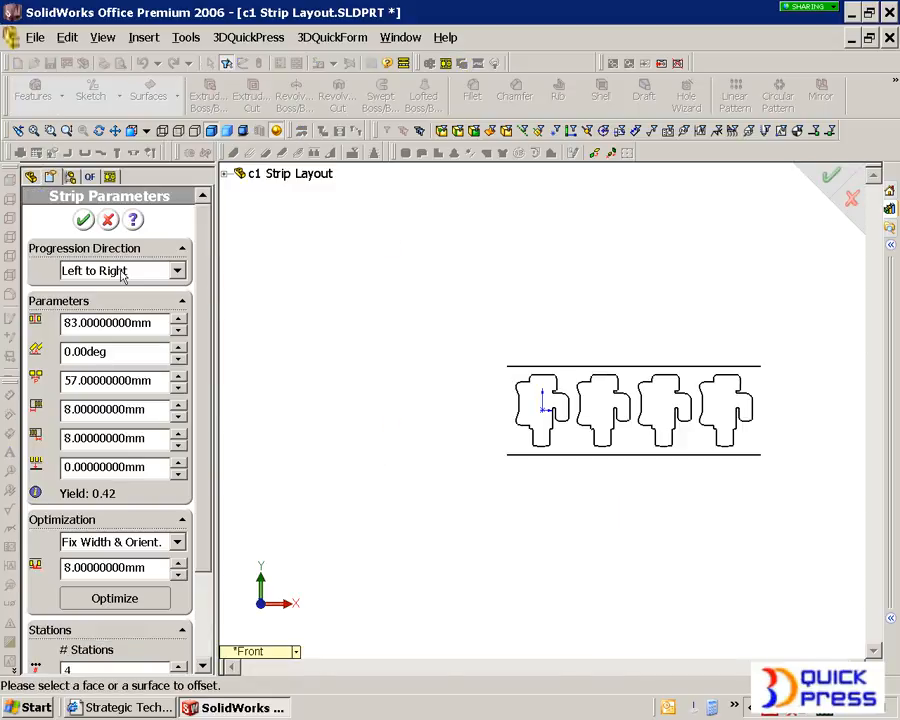
click(120, 270)
click(125, 303)
- Set the strip to 9 stations, with 4 piercing stations and 4 bending stations
scroll(135, 385, down, 3)
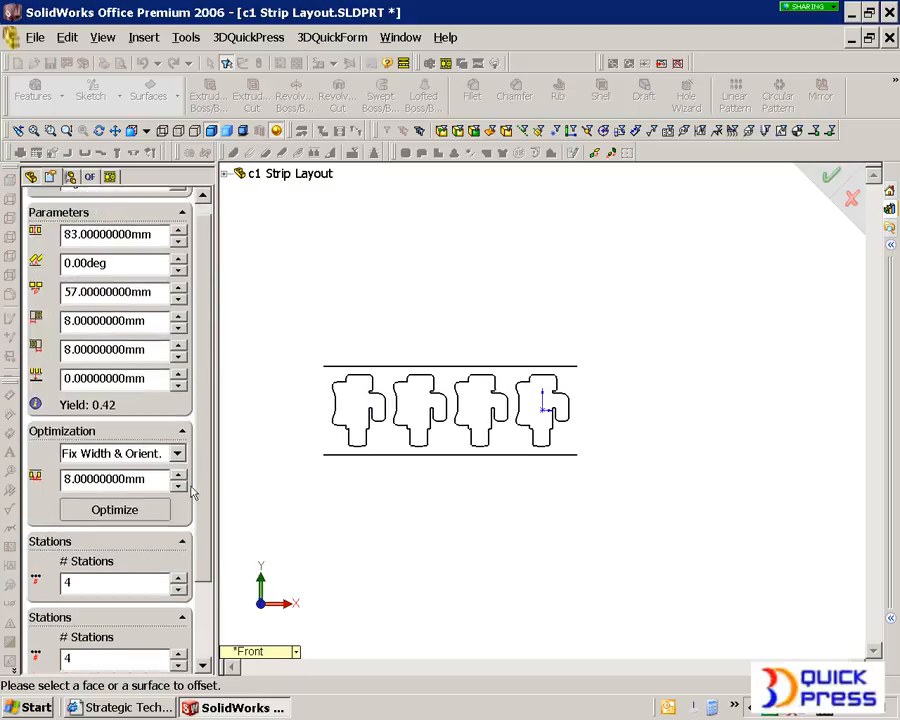
click(180, 556)
triple_click(180, 556)
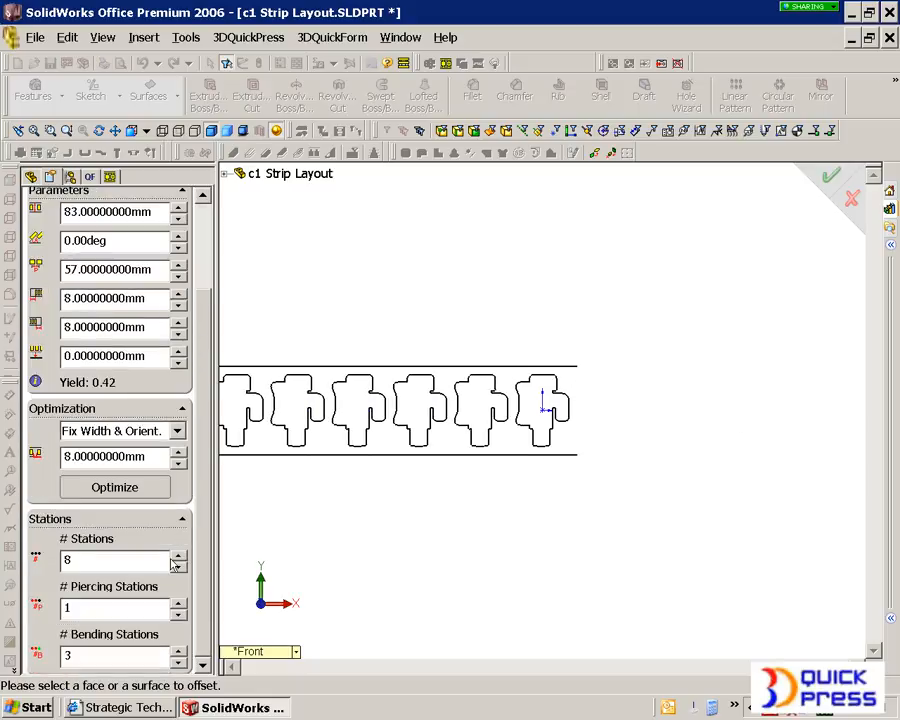
click(176, 557)
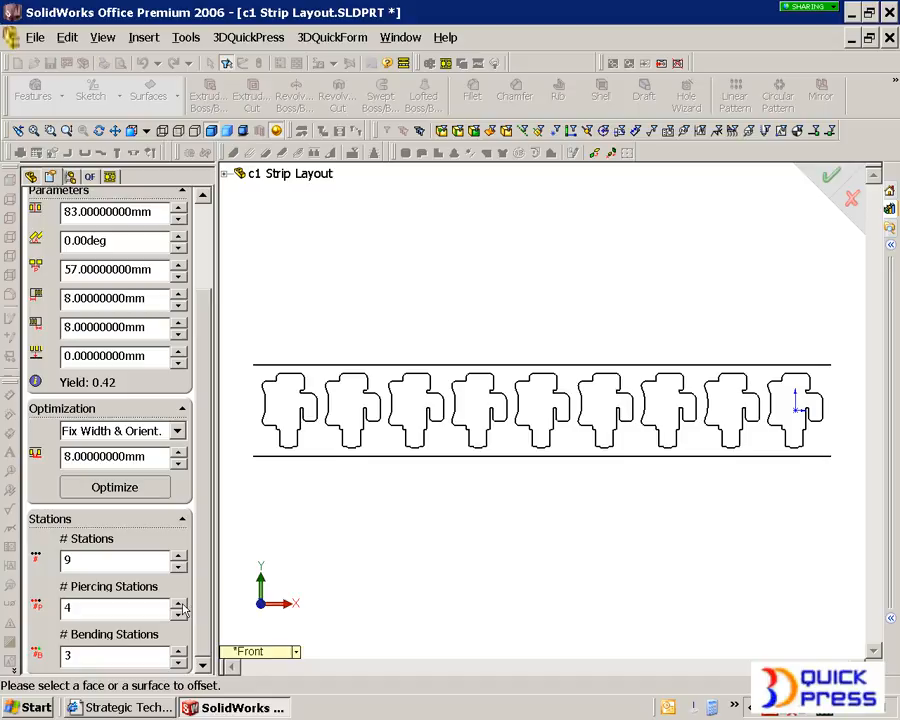
click(179, 650)
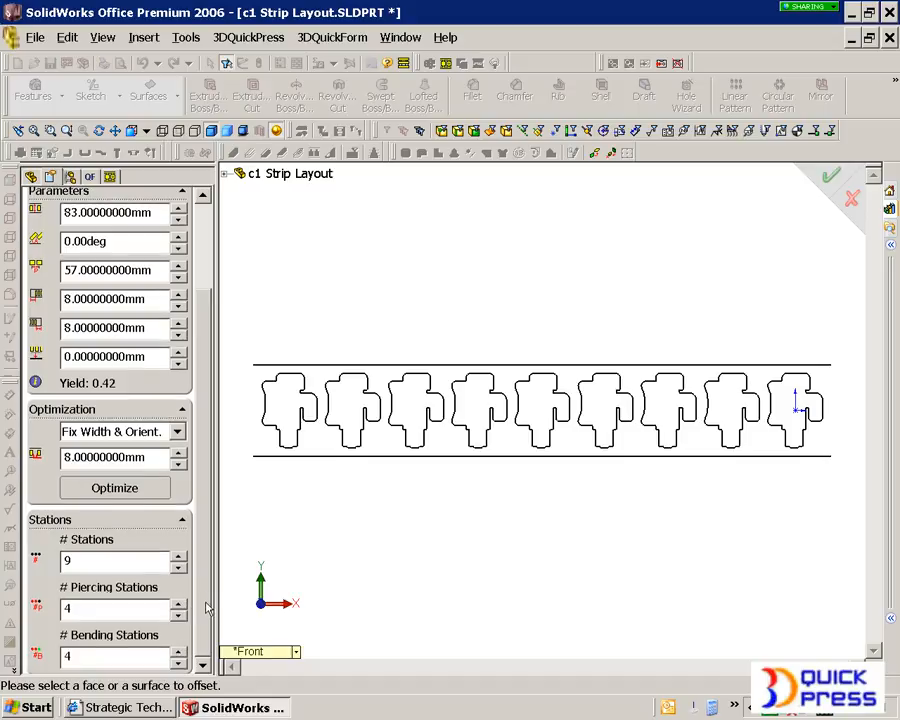
- Optimize the strip nesting with No Constraint, using 0 mm for both optimization allowances
drag(206, 600, 145, 316)
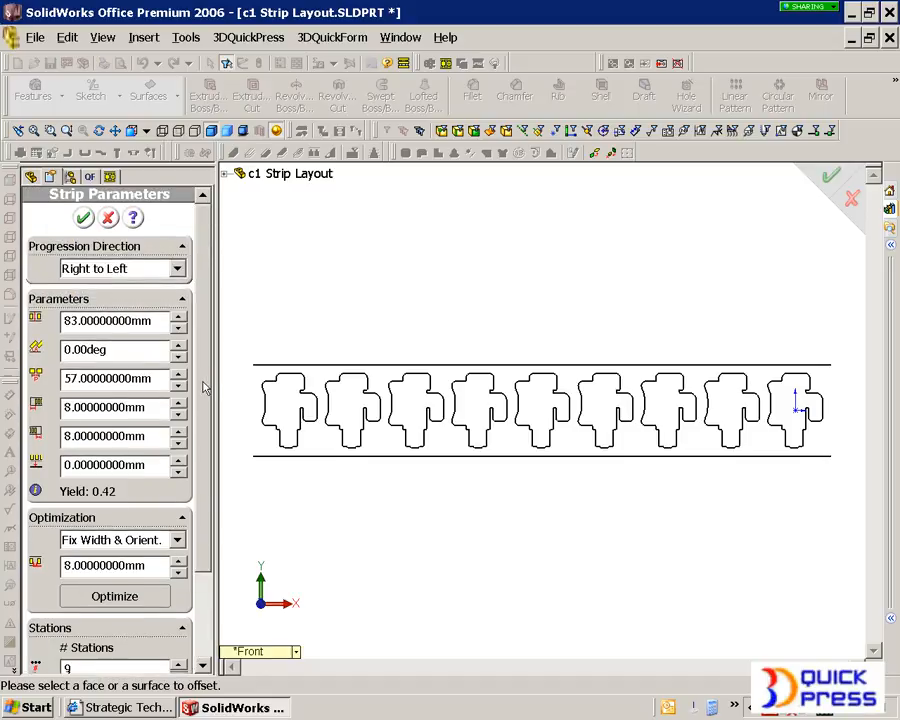
scroll(200, 386, down, 3)
scroll(200, 416, up, 3)
click(162, 541)
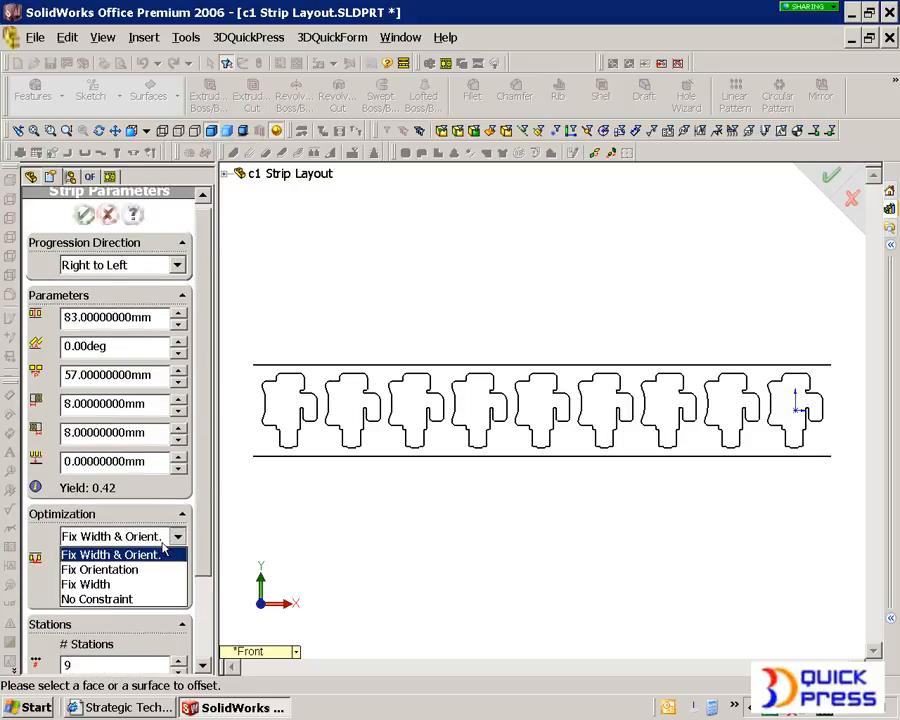
click(130, 599)
click(146, 562)
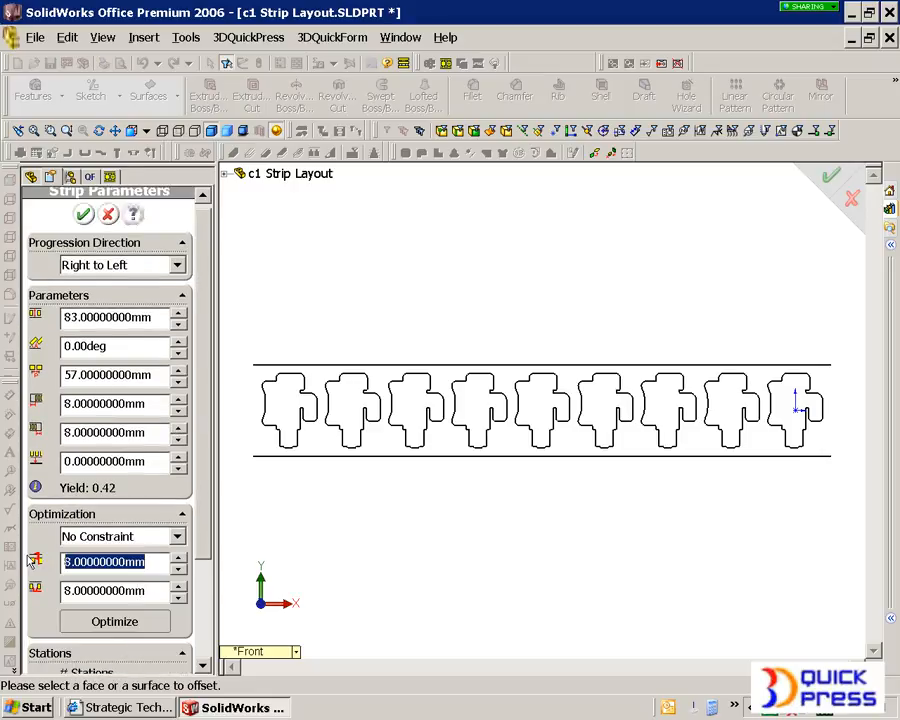
text(0)
key(Tab)
text(0)
key(Tab)
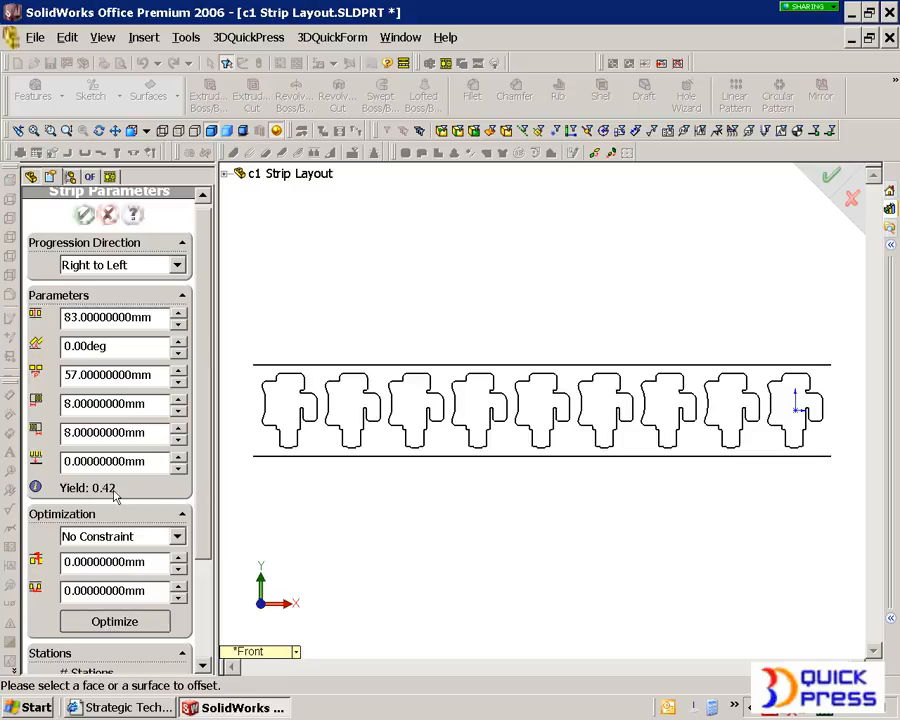
click(128, 622)
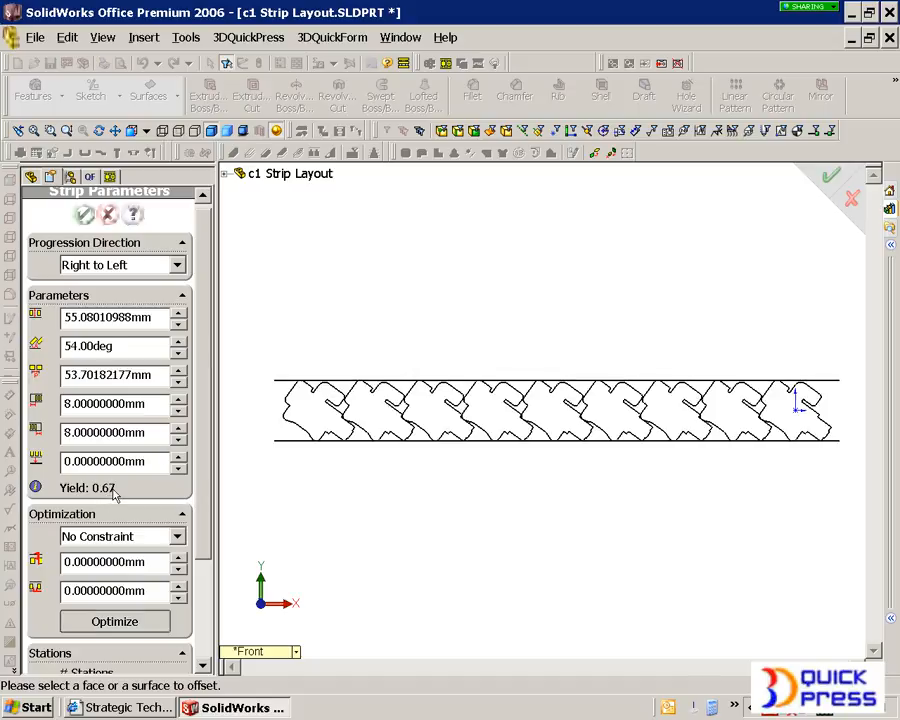
- Reset the blank's angle to 0 degrees and optimize the nesting again with Fix Orientation
double_click(124, 342)
text(0)
key(Tab)
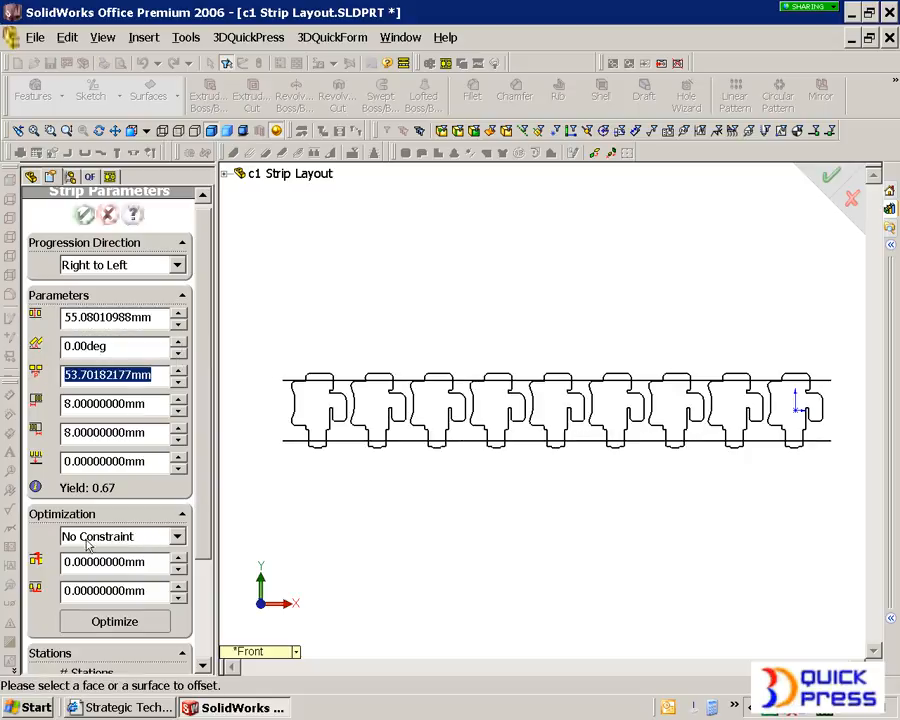
click(129, 540)
click(131, 571)
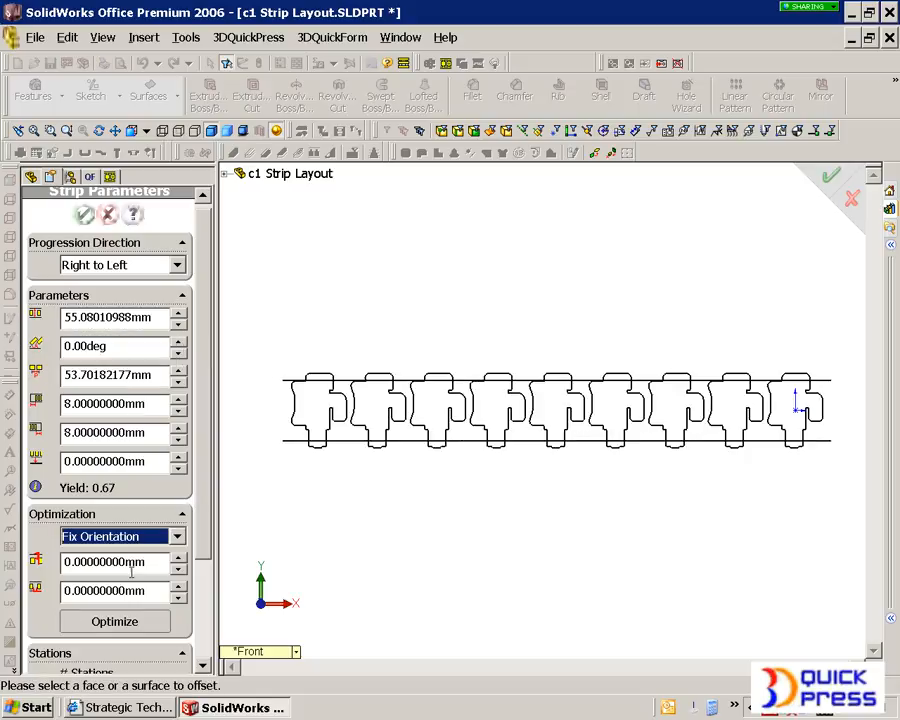
click(114, 621)
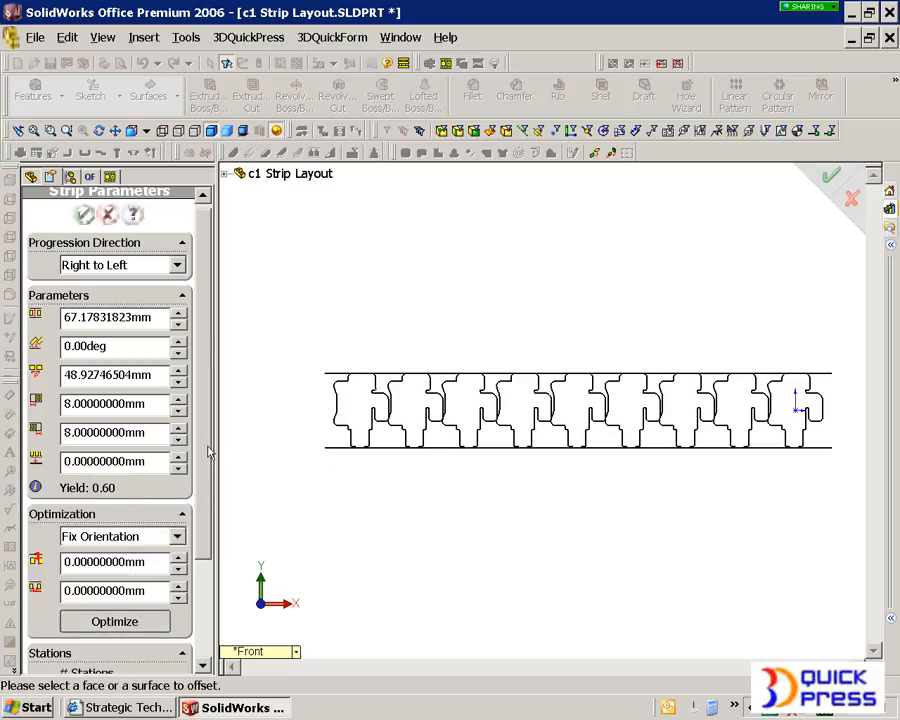
- Set the strip width to 90 mm and the pitch between blanks to 55 mm
drag(148, 316, 3, 320)
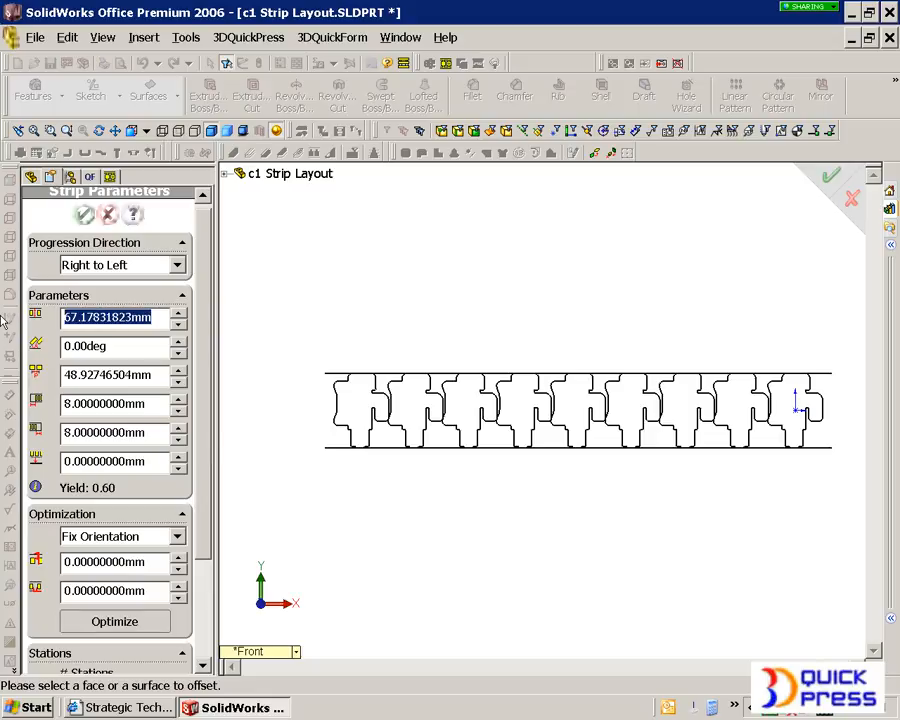
text(90)
key(Tab)
key(Tab)
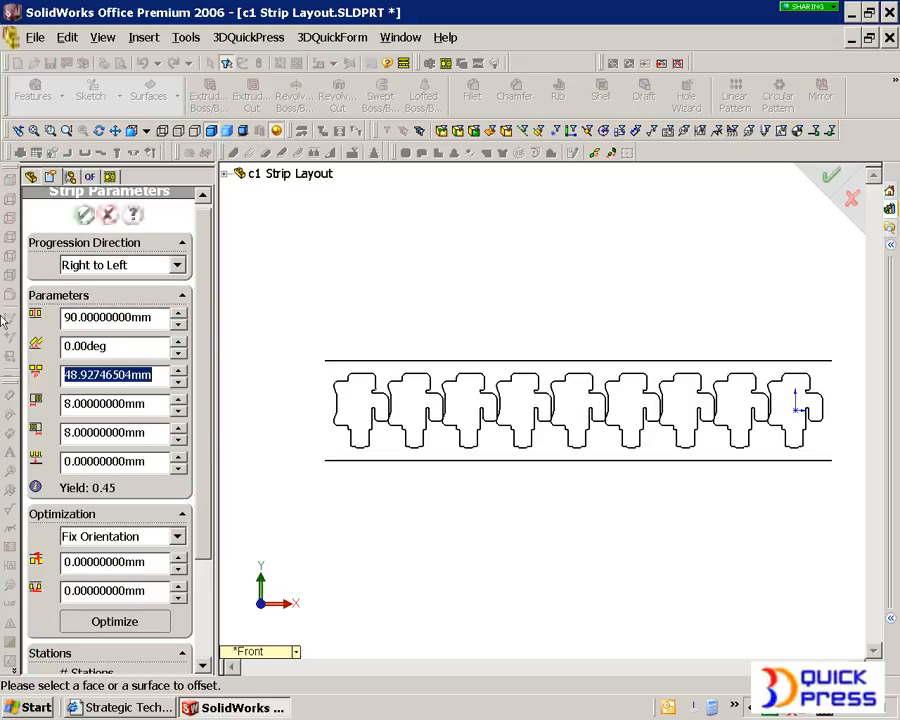
text(55)
key(Tab)
- Set both strip end allowances to 55 mm and the sideways strip offset to 10 mm, and generate the strip layout
text(55)
key(Tab)
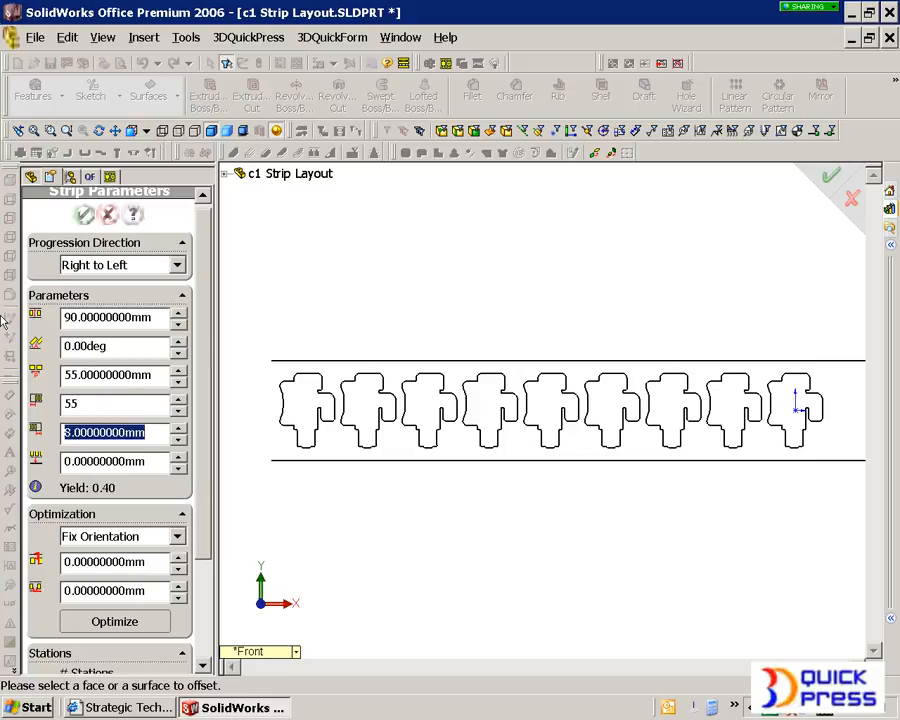
text(55)
key(Tab)
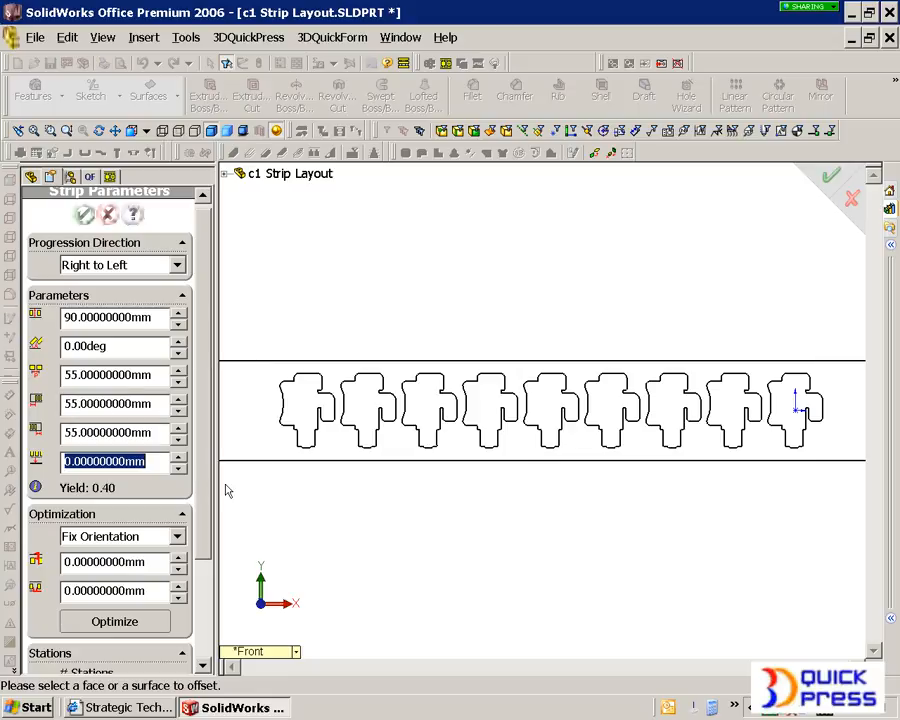
click(180, 457)
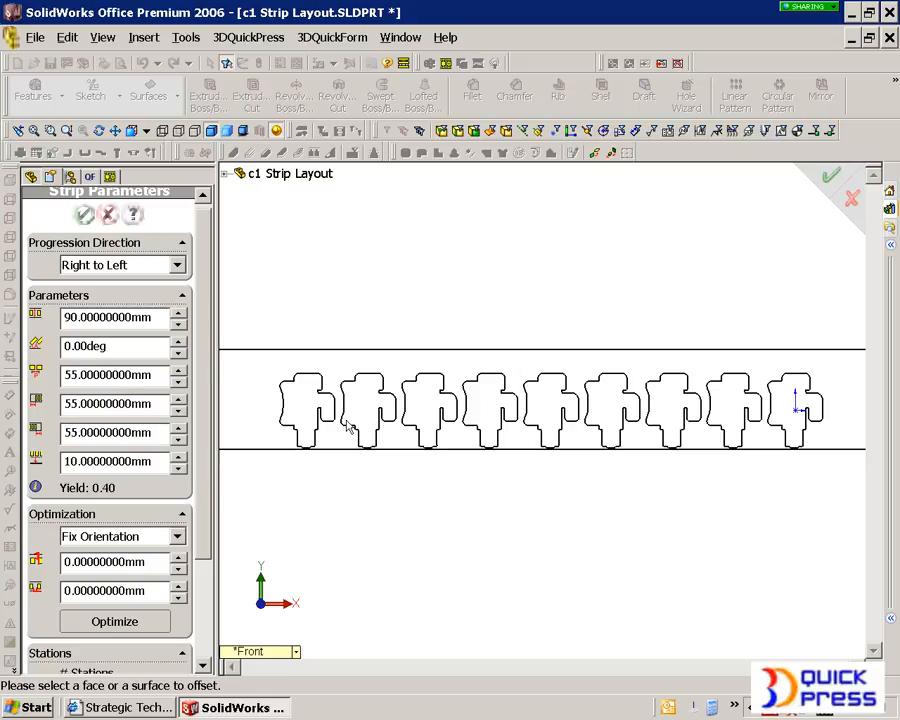
click(84, 214)
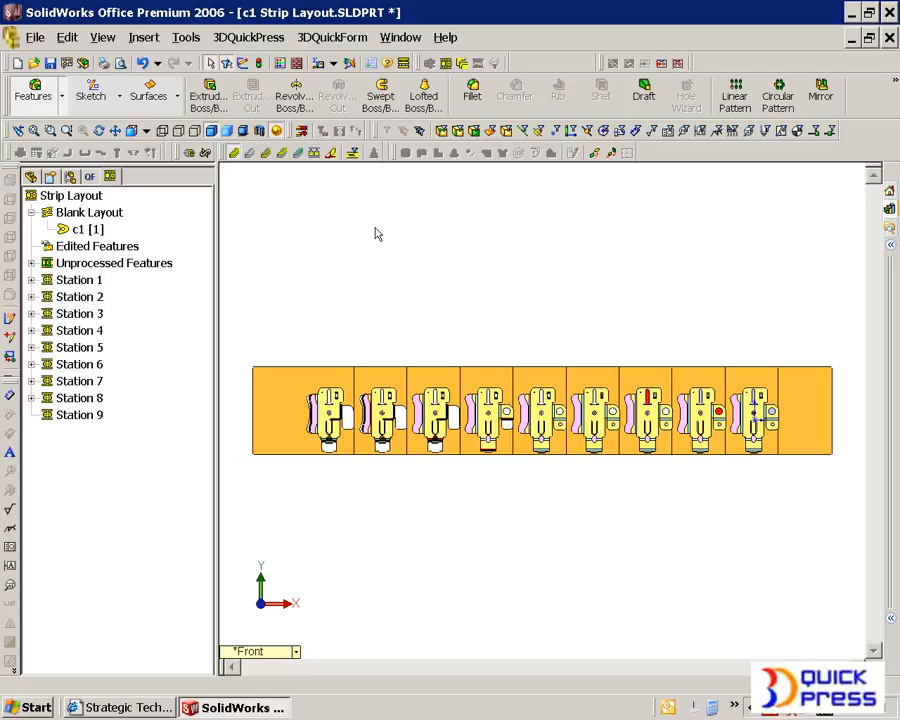
- Expand Stations 1 through 8 in the strip layout tree to examine the piercing and bending operations assigned to each
click(31, 280)
click(31, 313)
click(31, 347)
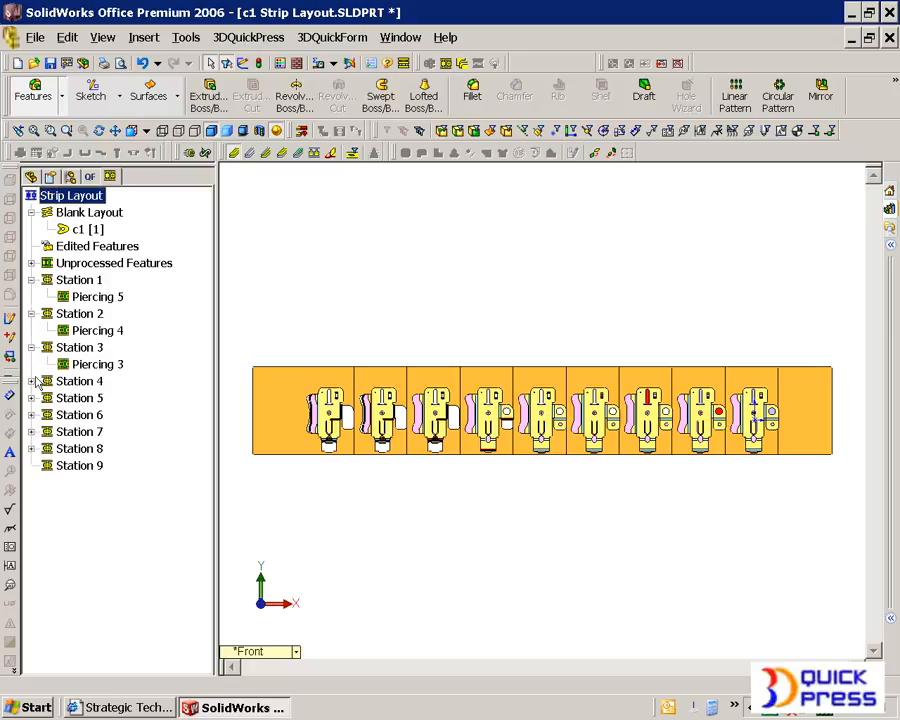
click(31, 381)
click(31, 431)
click(31, 482)
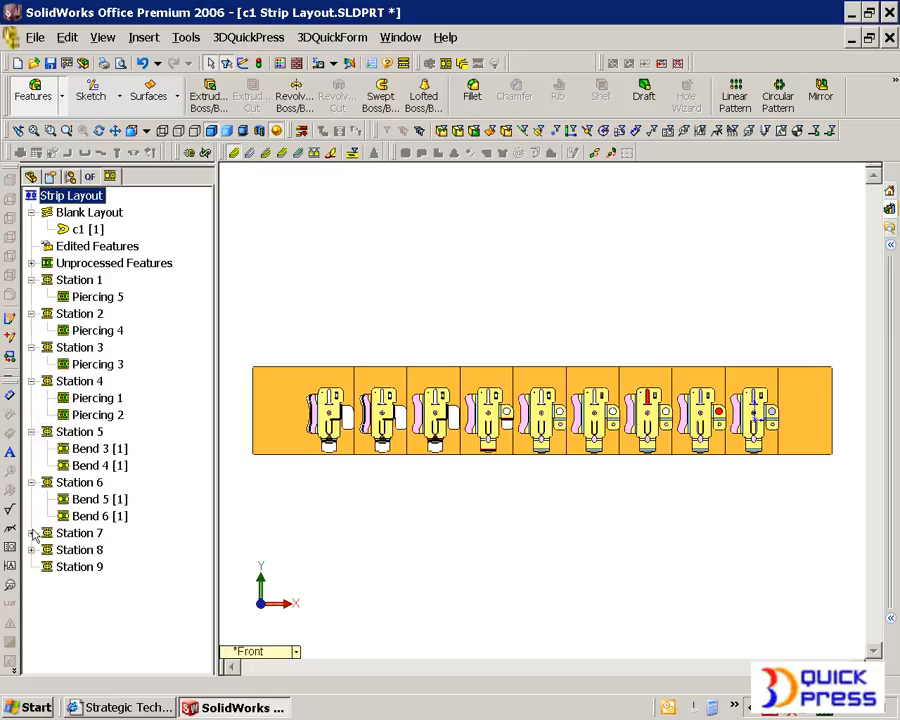
click(31, 533)
click(31, 600)
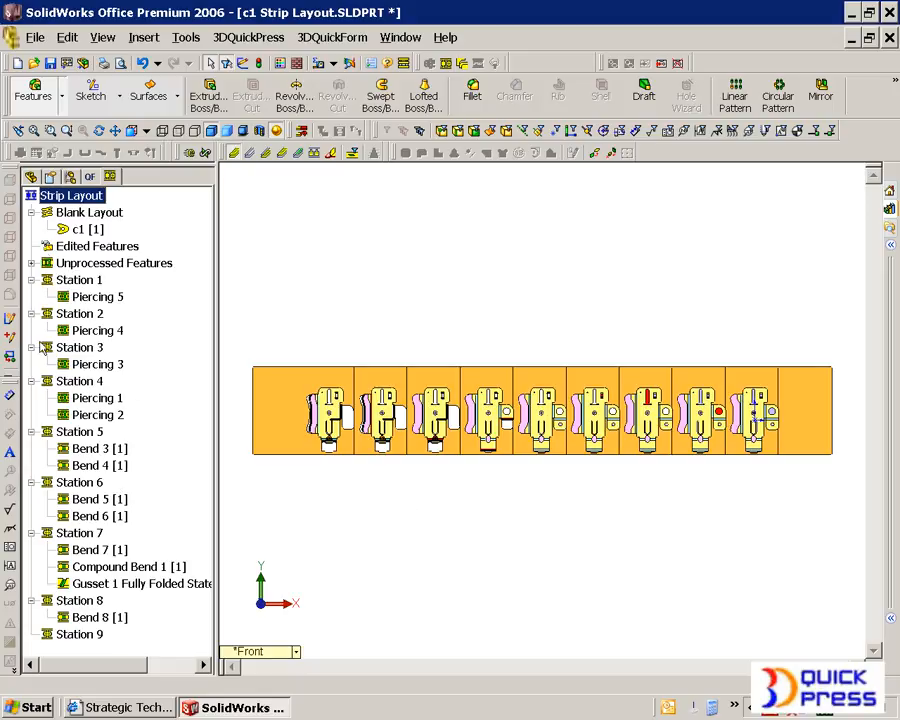
- Move all the unprocessed features, from Compound Form 6 through User Defined 1, into Station 5
click(31, 263)
click(125, 280)
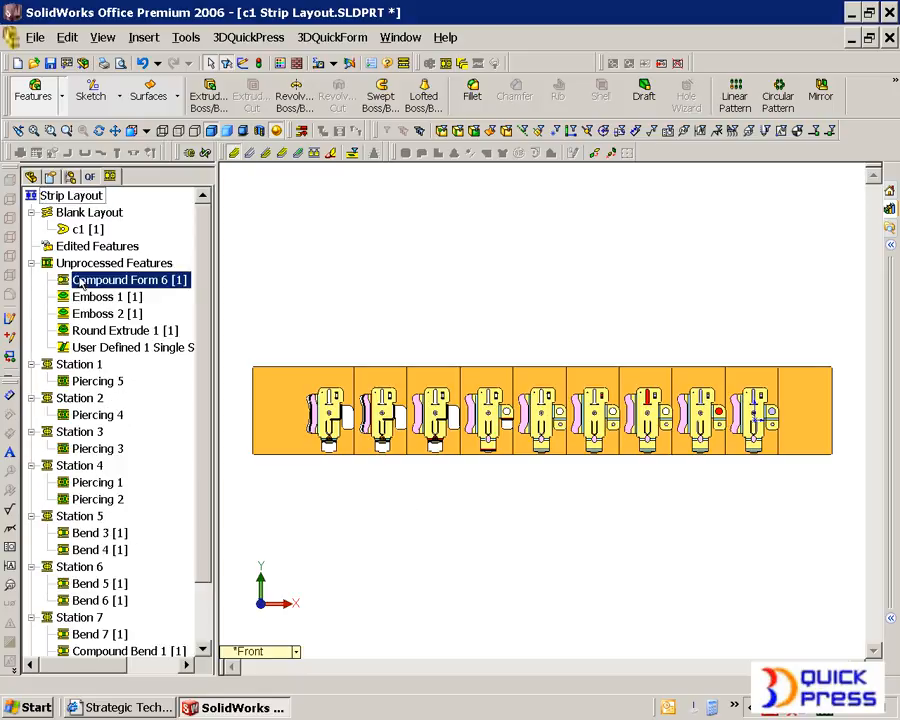
shift+click(100, 346)
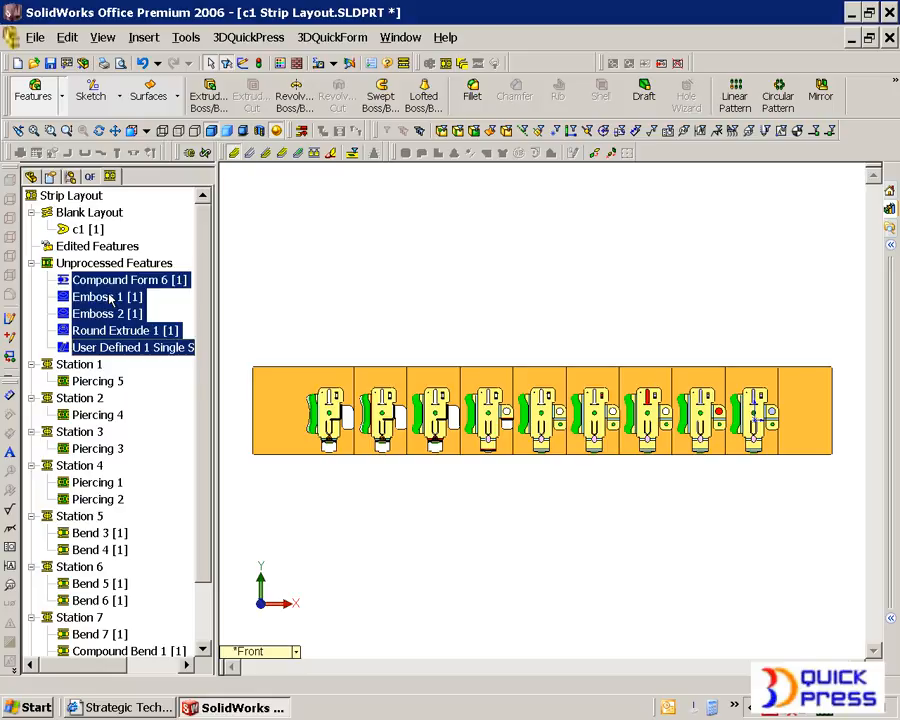
drag(110, 298, 80, 524)
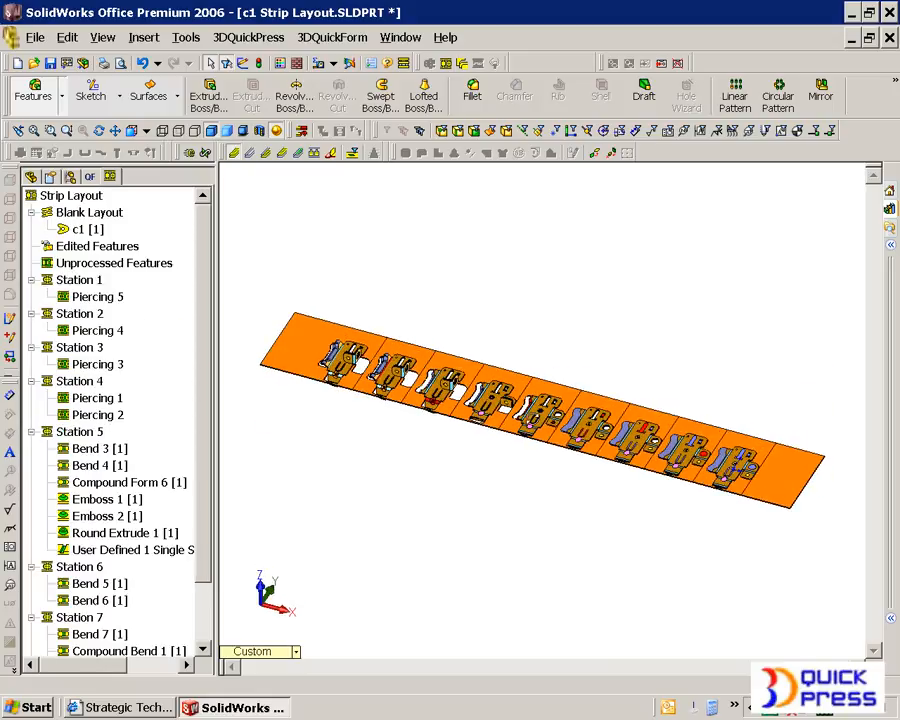
- Examine the stations in 3D with only the parts displayed, checking the bends, formed features and pierced holes along the progression
scroll(537, 428, down, 5)
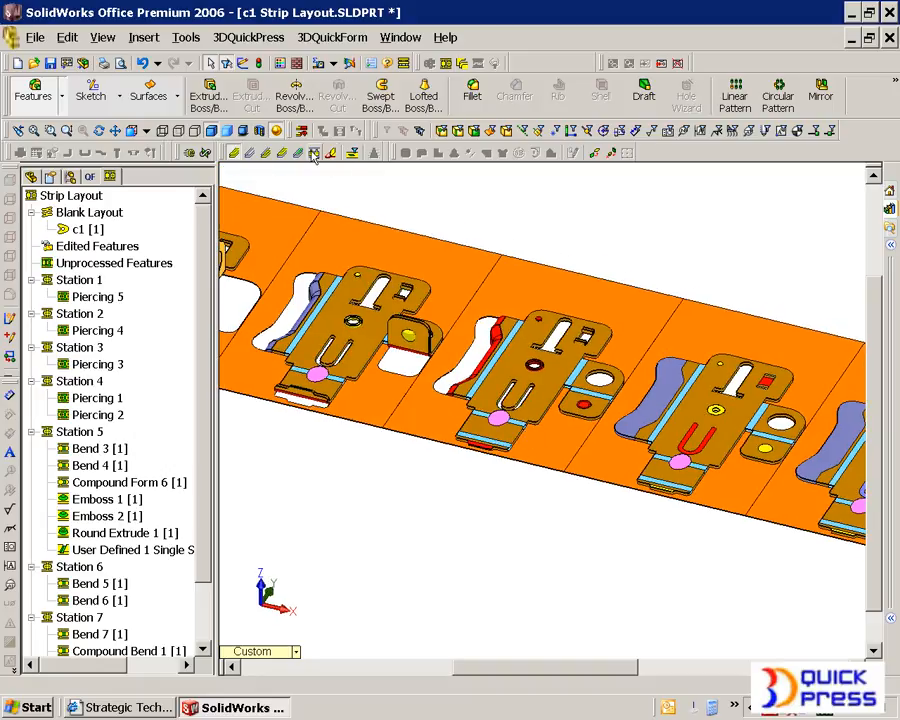
middle_drag(422, 278, 494, 478)
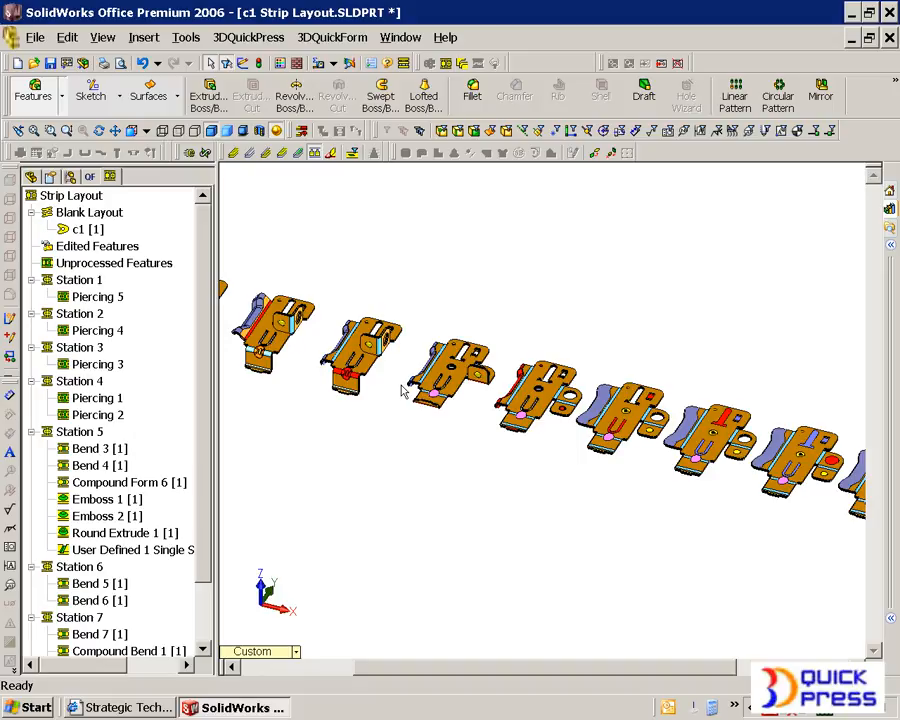
scroll(492, 408, down, 3)
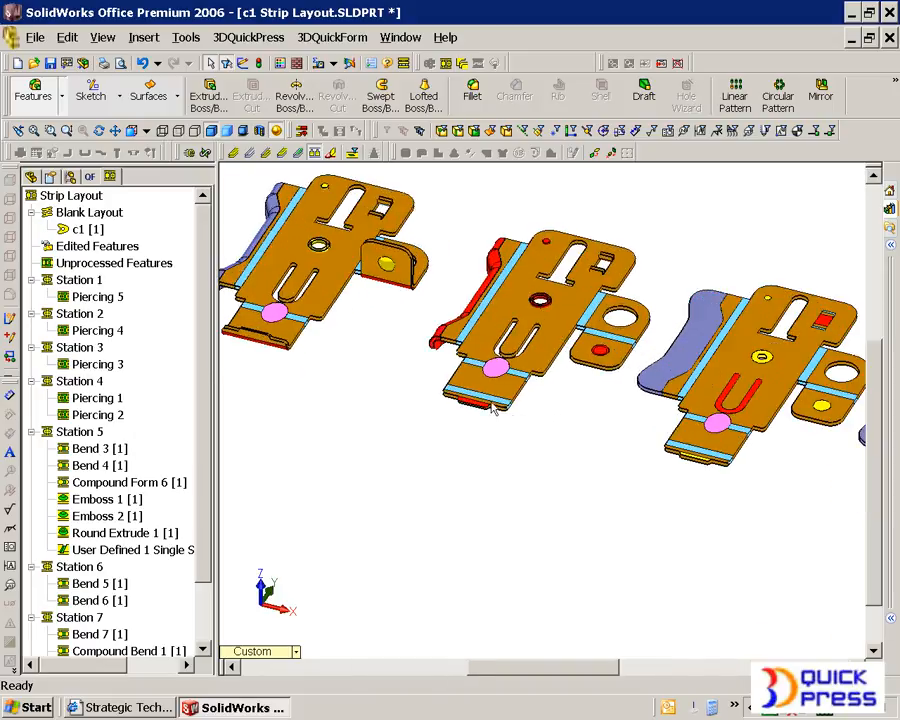
scroll(483, 403, up, 3)
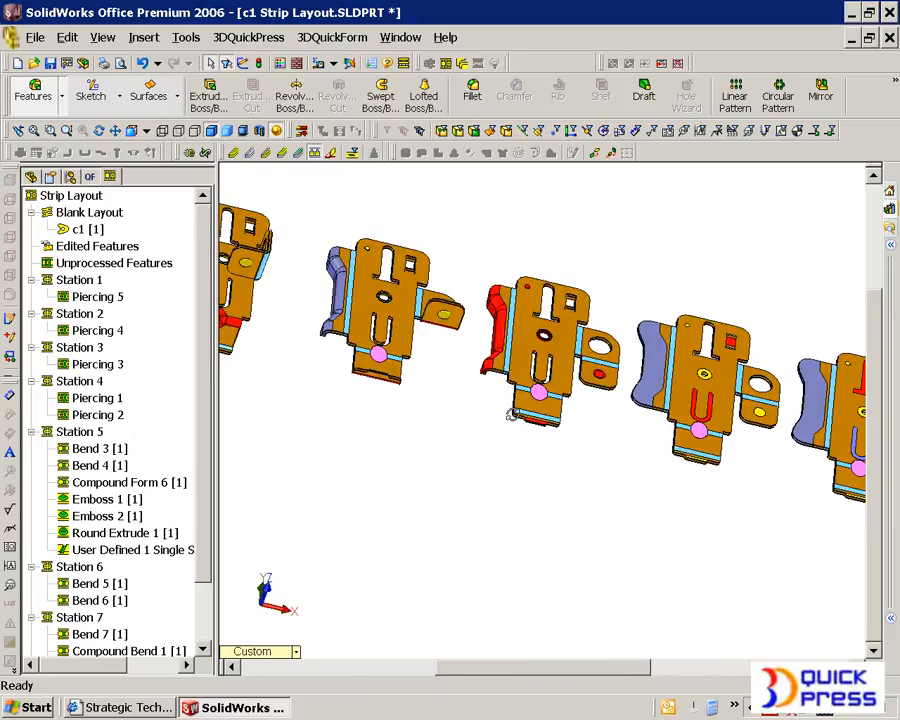
scroll(396, 368, up, 2)
scroll(352, 366, down, 4)
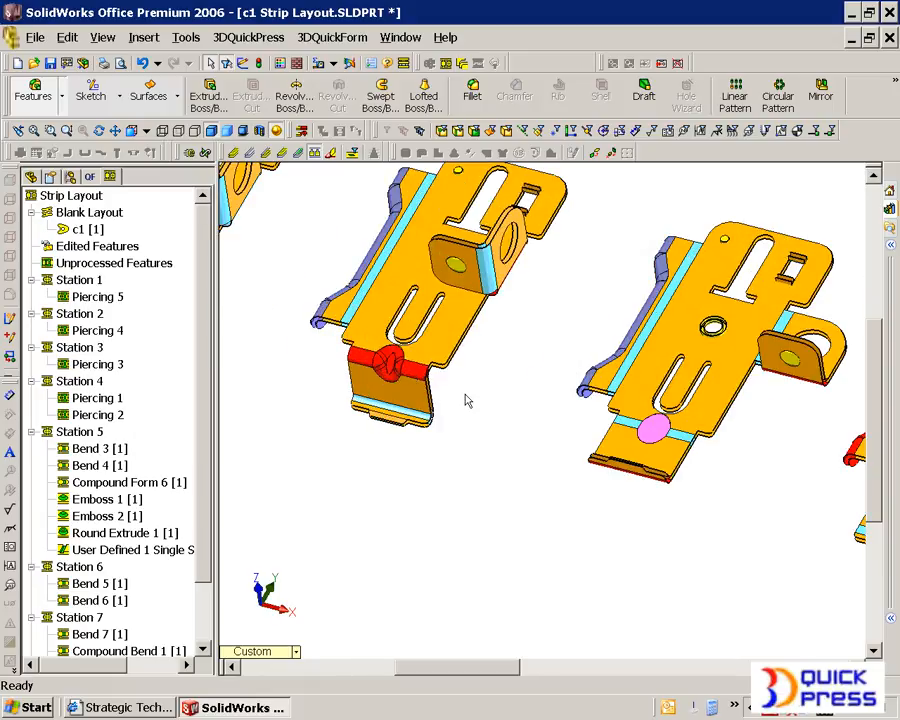
scroll(481, 399, up, 3)
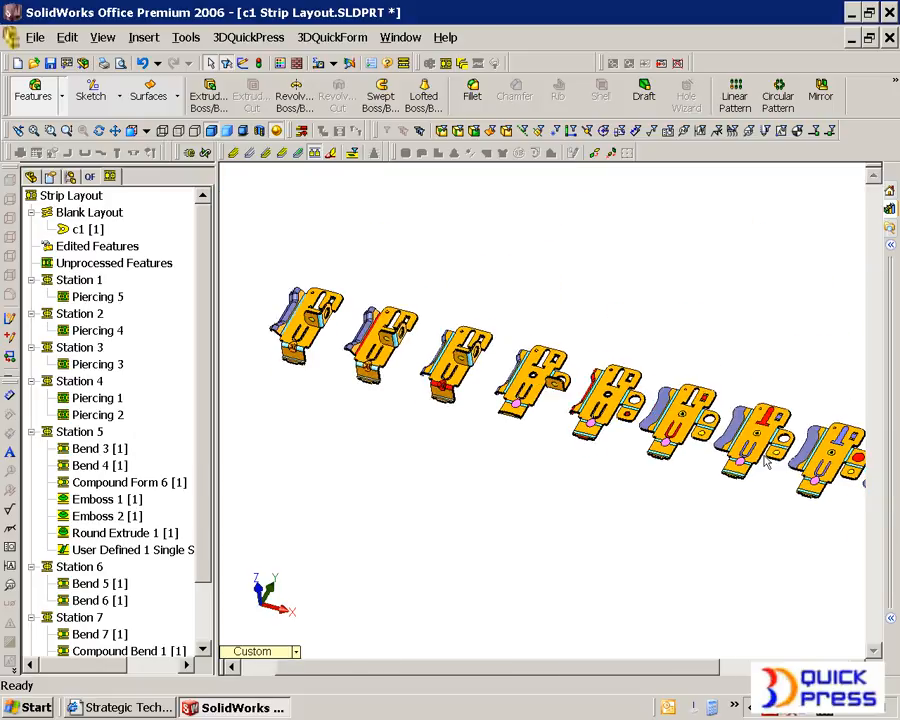
scroll(748, 442, down, 3)
scroll(760, 445, up, 2)
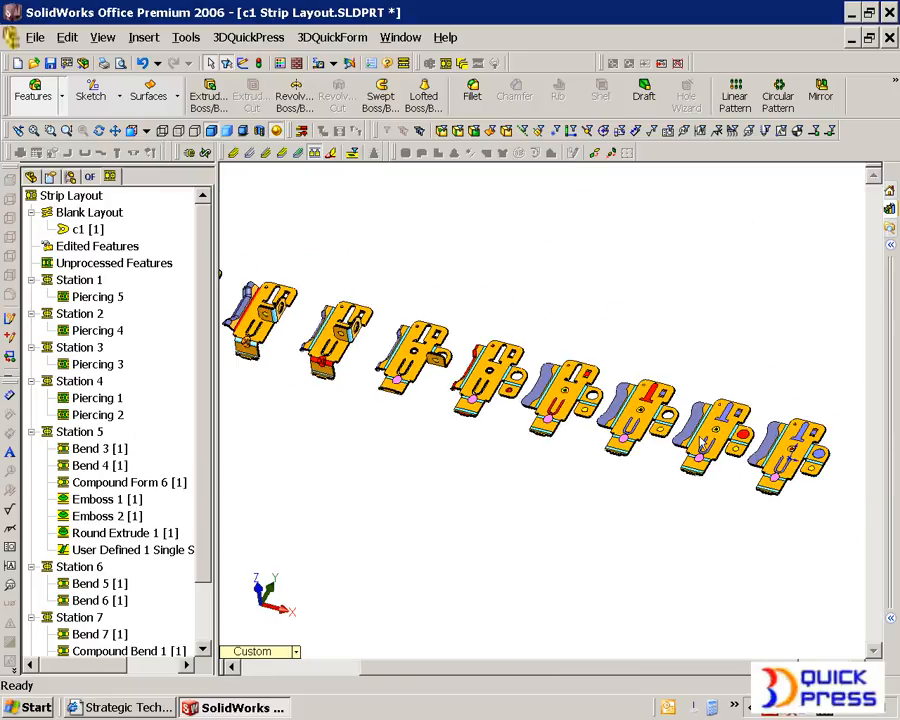
scroll(795, 462, down, 3)
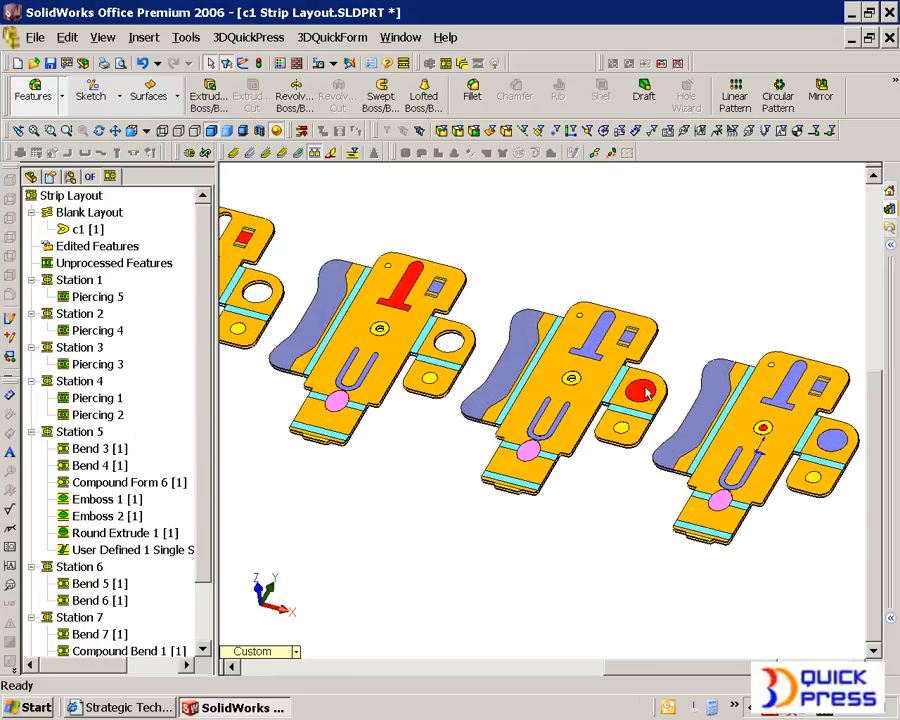
- Identify Piercing 5 and Piercing 4 on the strip, and move Piercing 4 from Station 2 into Station 1
click(82, 301)
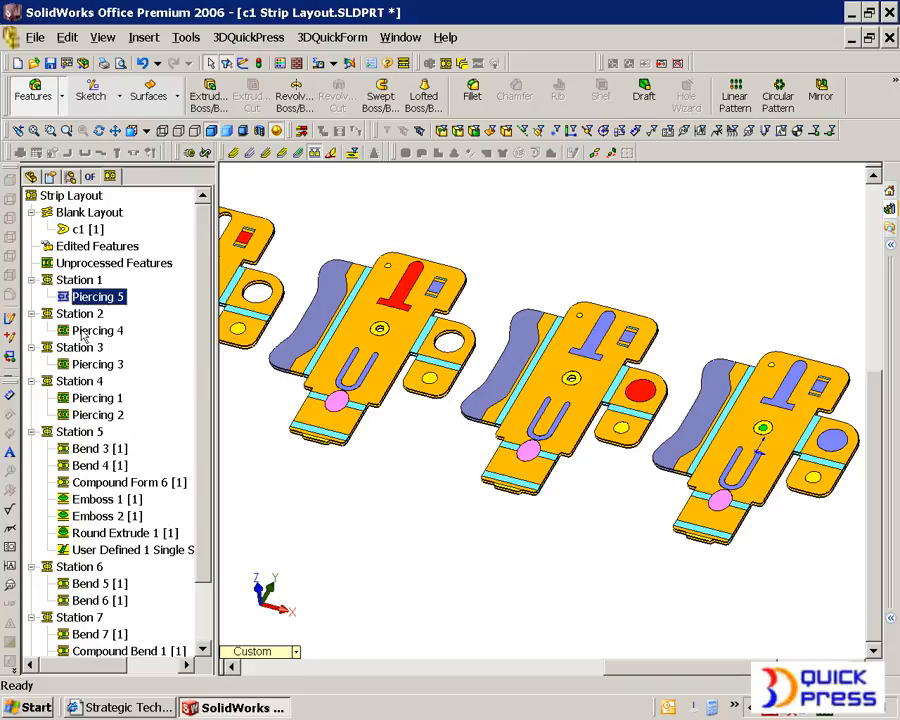
click(84, 331)
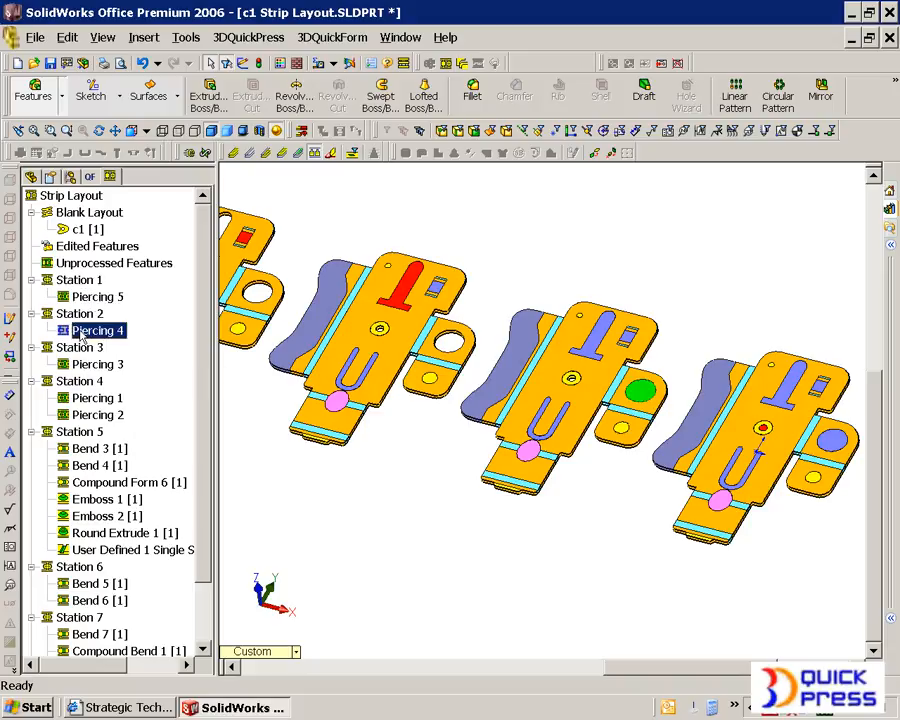
drag(82, 338, 84, 282)
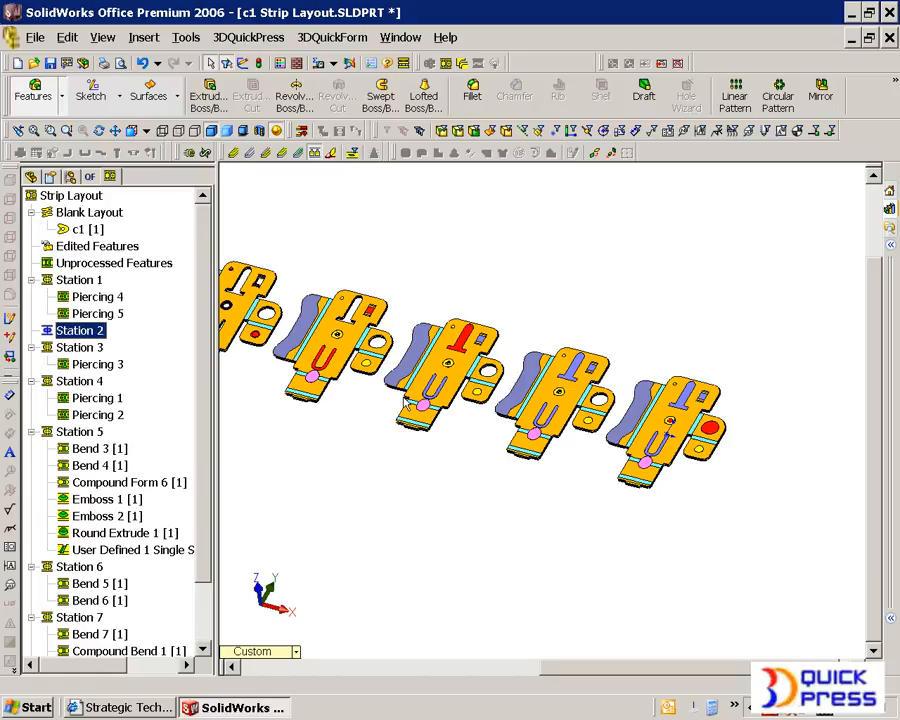
- Move Piercing 1 and Piercing 2 together from Station 4 into Station 1
click(490, 318)
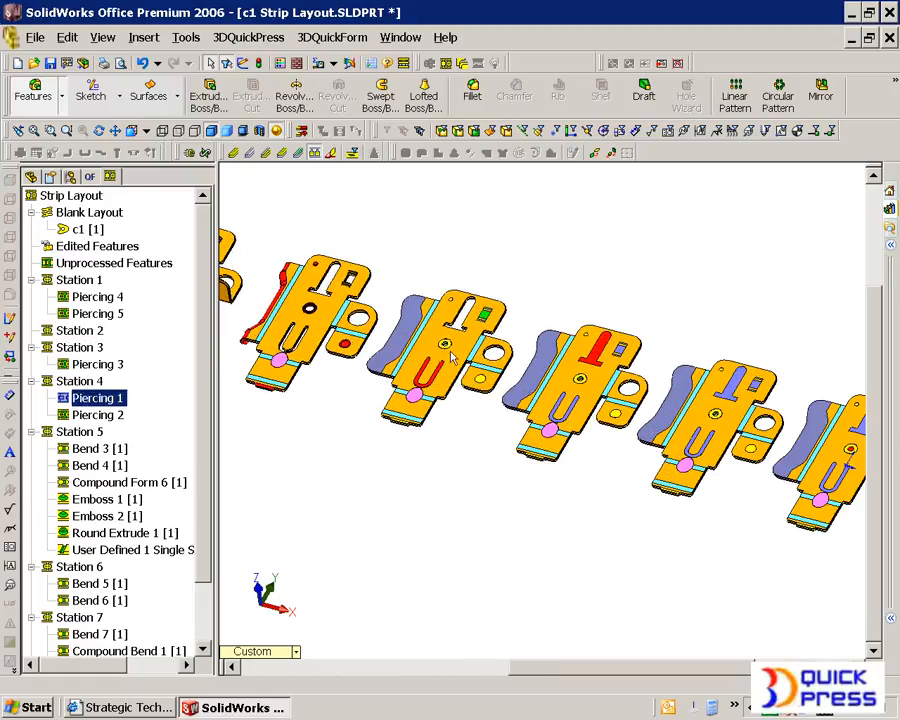
click(98, 415)
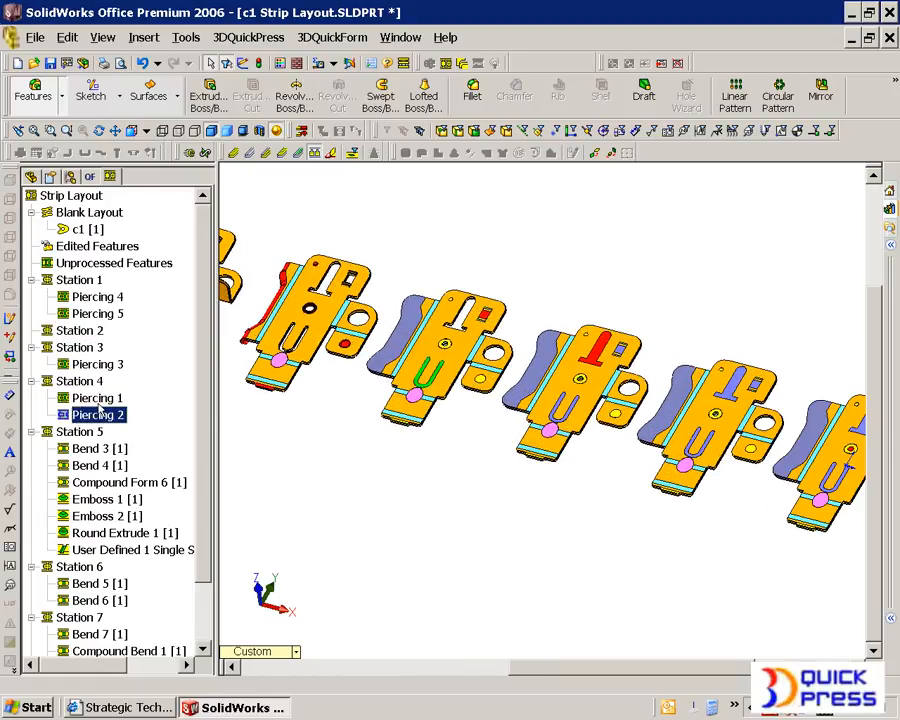
ctrl+click(97, 398)
drag(97, 398, 90, 283)
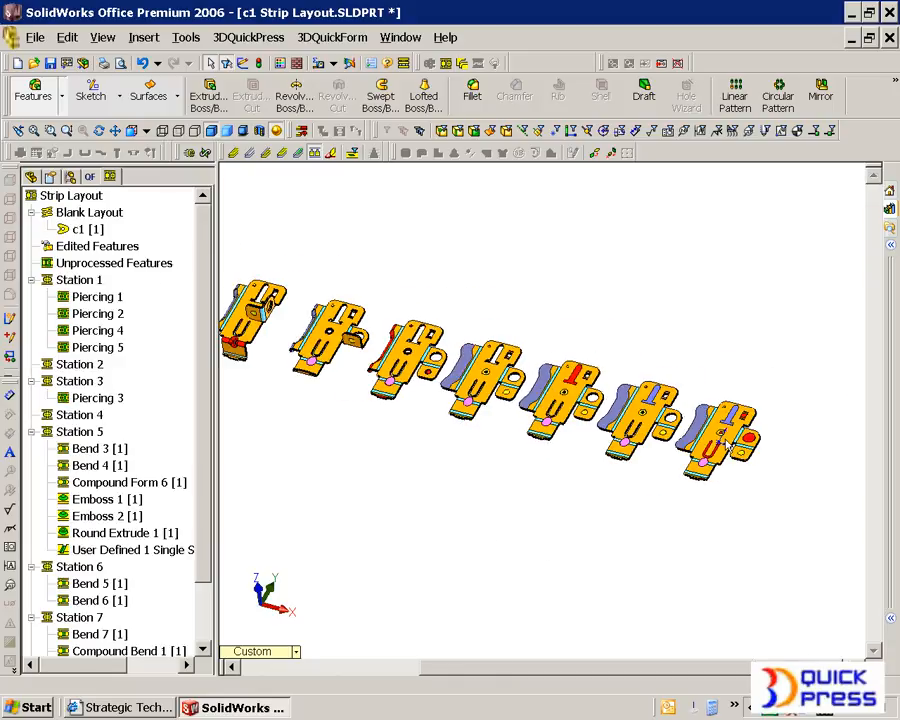
scroll(725, 440, down, 6)
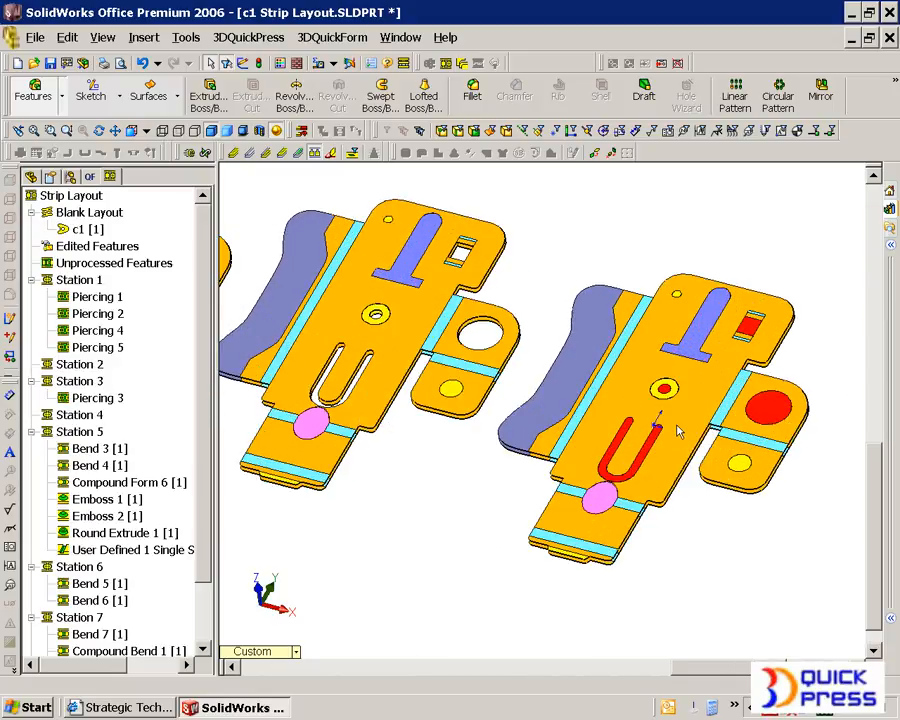
scroll(323, 430, up, 8)
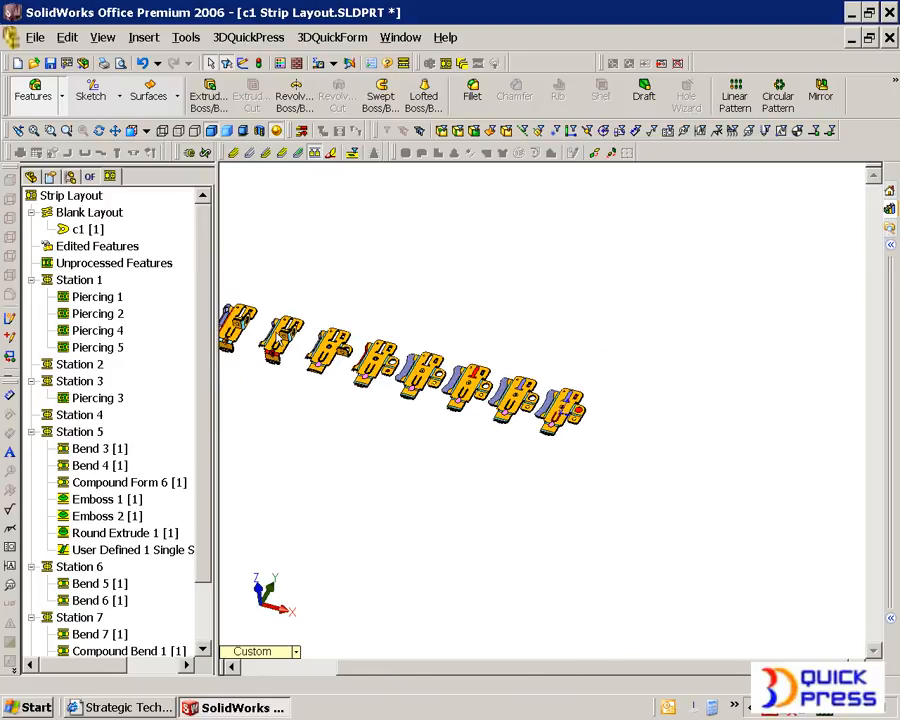
- Activate the User Defined 1 formed flange at Station 6 instead of Station 5
scroll(450, 430, down, 3)
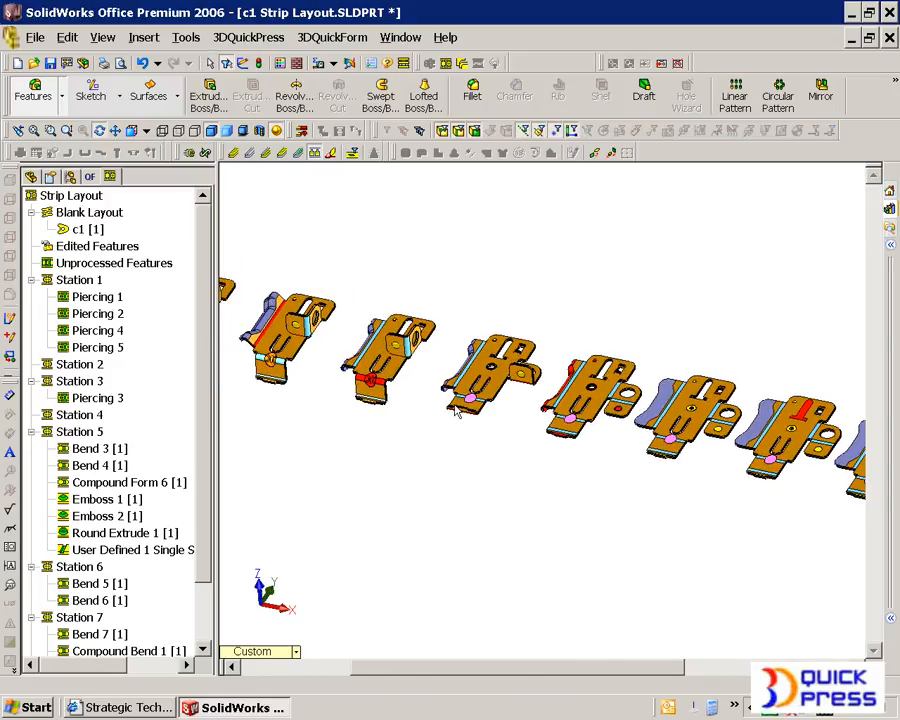
middle_drag(587, 444, 540, 408)
scroll(548, 407, down, 2)
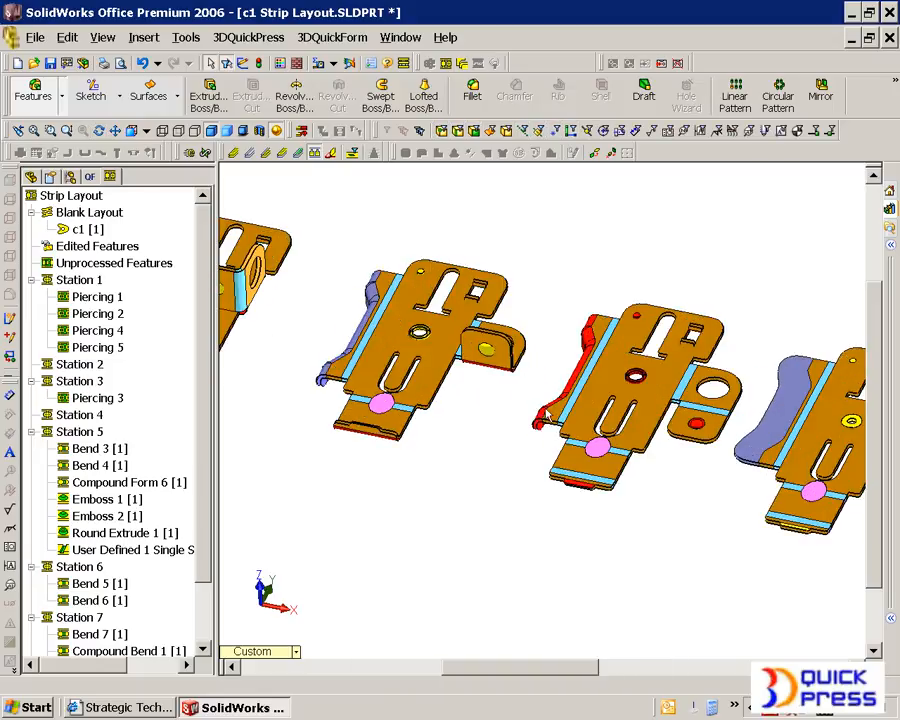
middle_drag(385, 400, 365, 396)
scroll(360, 393, down, 2)
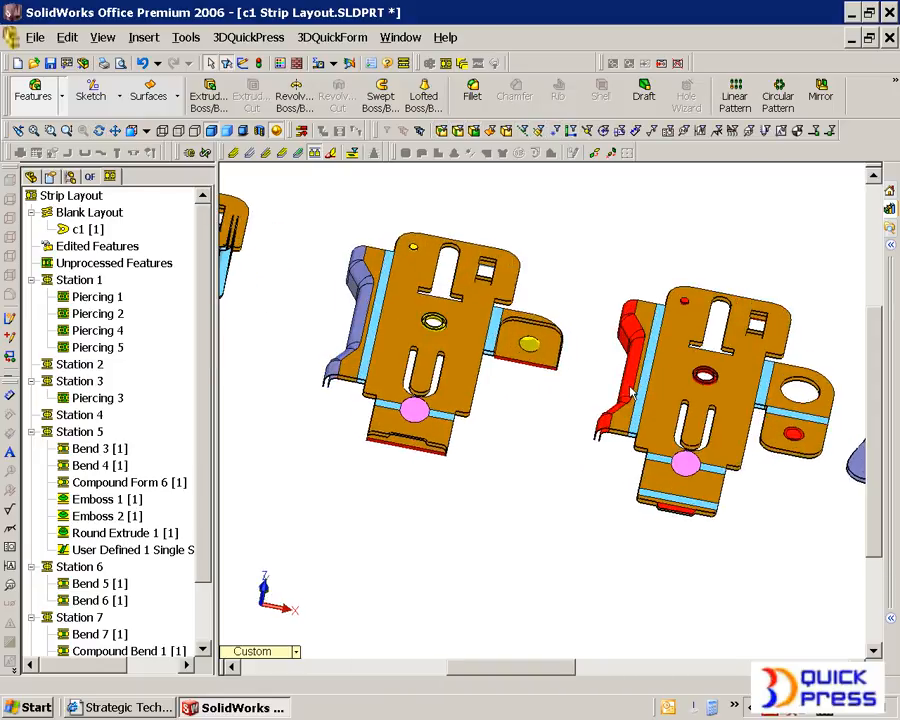
click(362, 340)
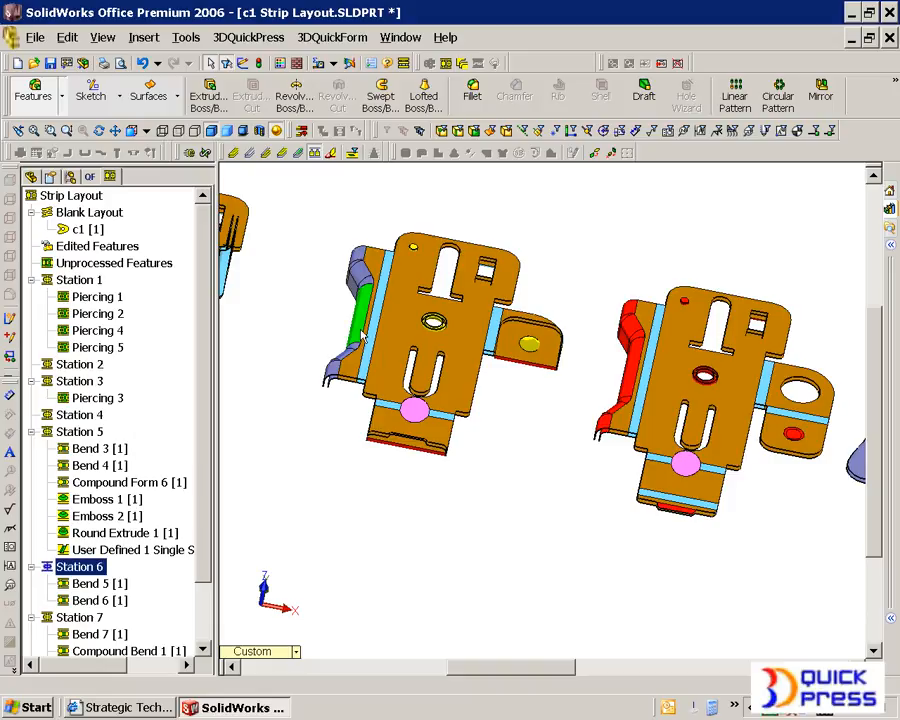
right_click(360, 340)
click(447, 541)
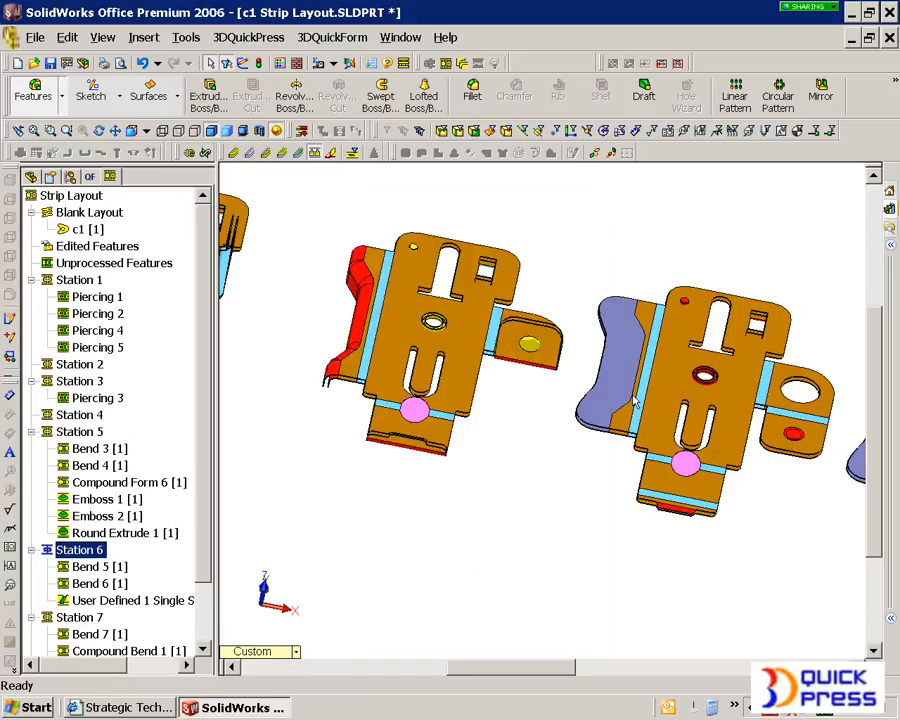
- Activate Bend 8, the long bend beside the User Defined 1 formed flange, at Station 6
click(365, 373)
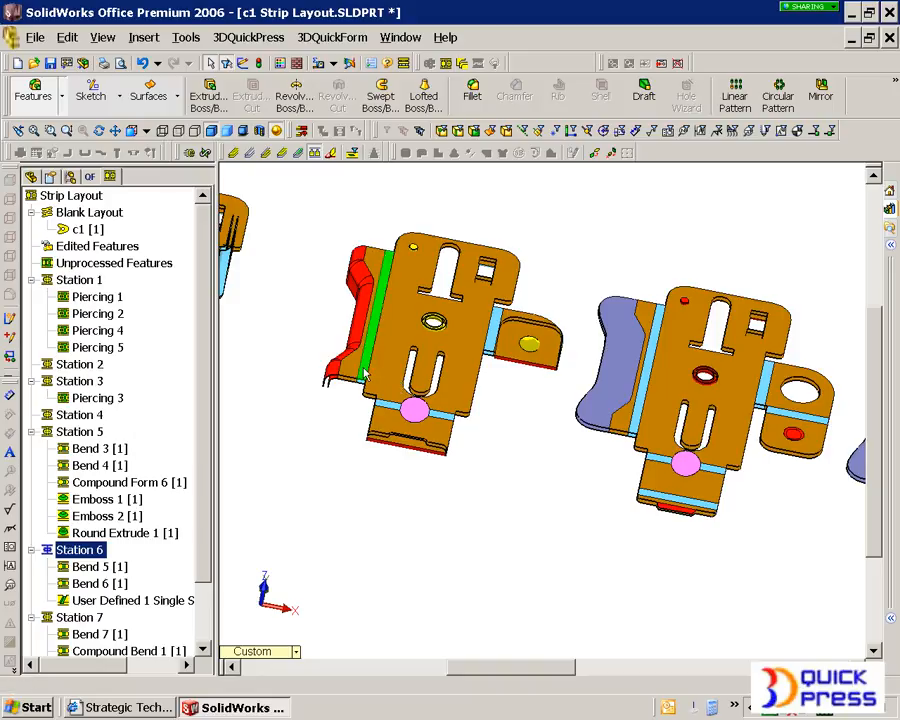
right_click(365, 373)
click(412, 538)
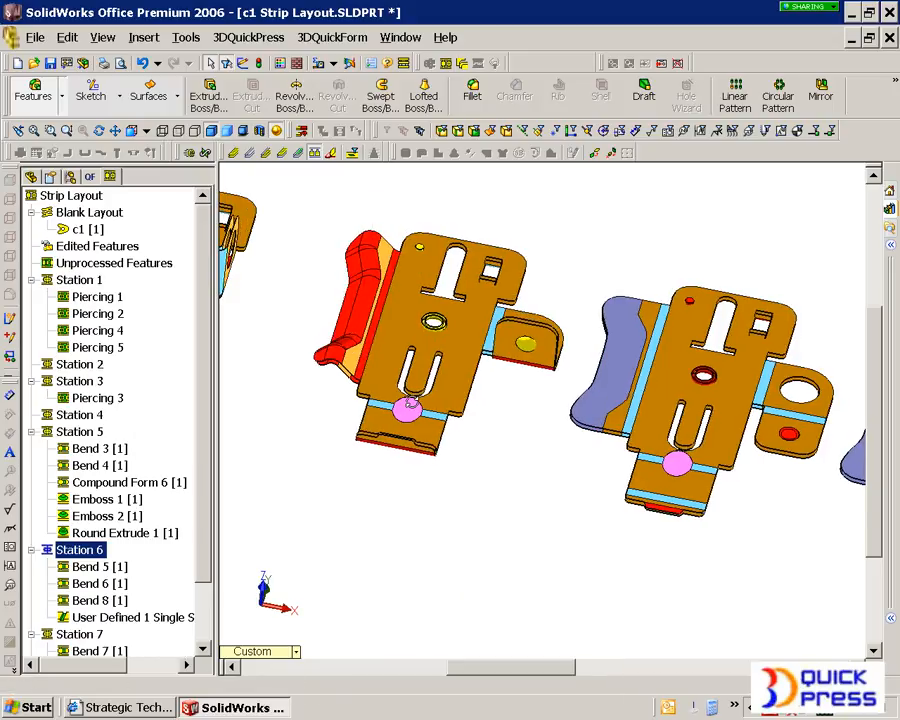
- Create a split bend from Bend 8 in Station 6 with three sections of 15 degrees each
scroll(410, 400, down, 4)
click(99, 600)
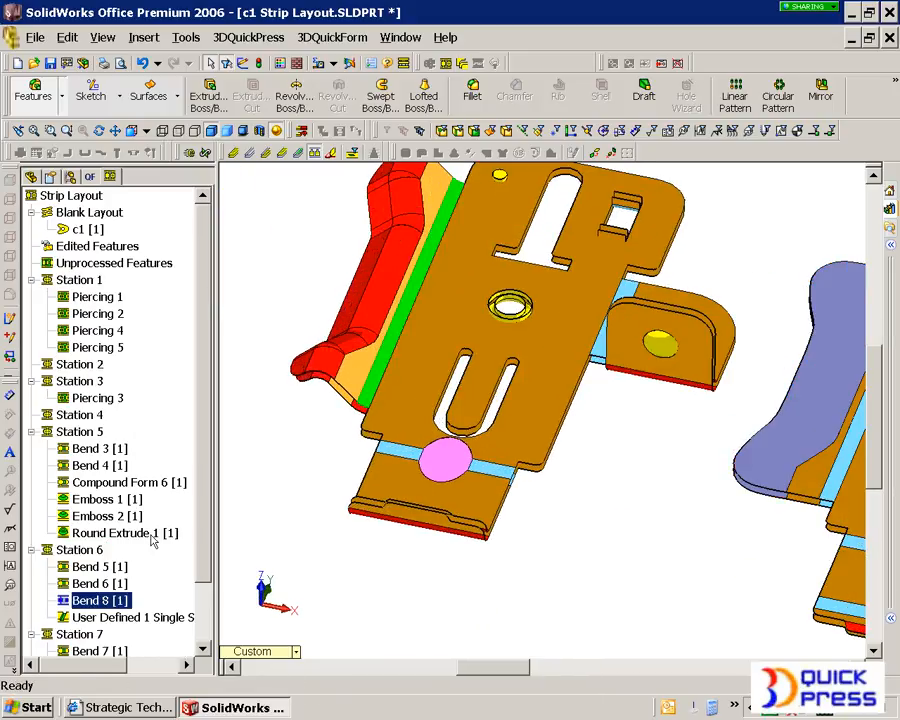
right_click(118, 604)
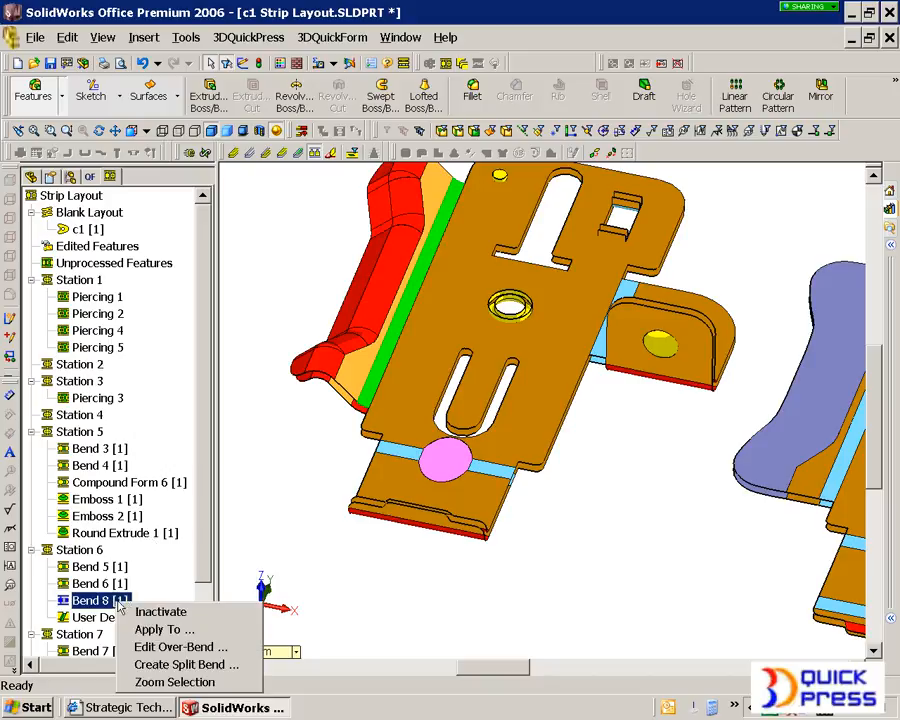
click(182, 664)
click(191, 268)
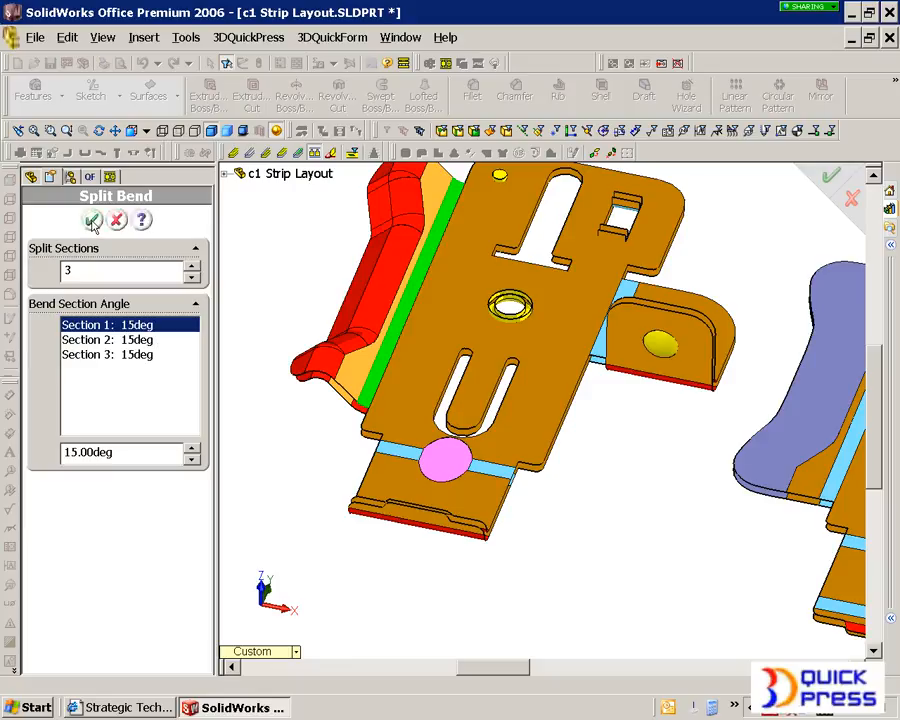
click(91, 220)
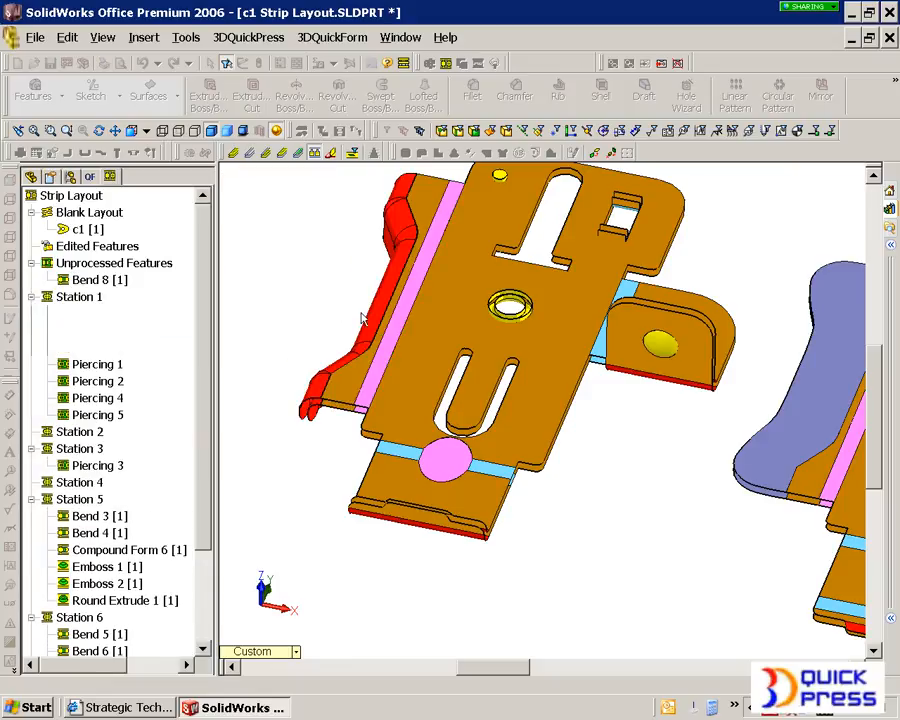
- Inactivate Bend 8 Split 1, the middle section of the split bend, in Station 6
scroll(373, 390, down, 4)
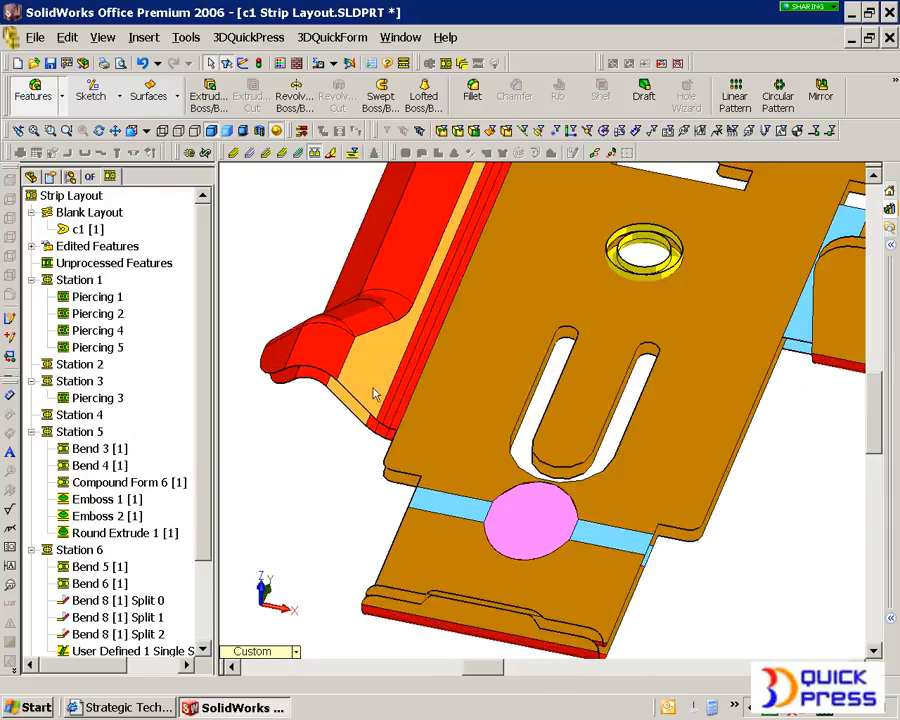
right_click(421, 433)
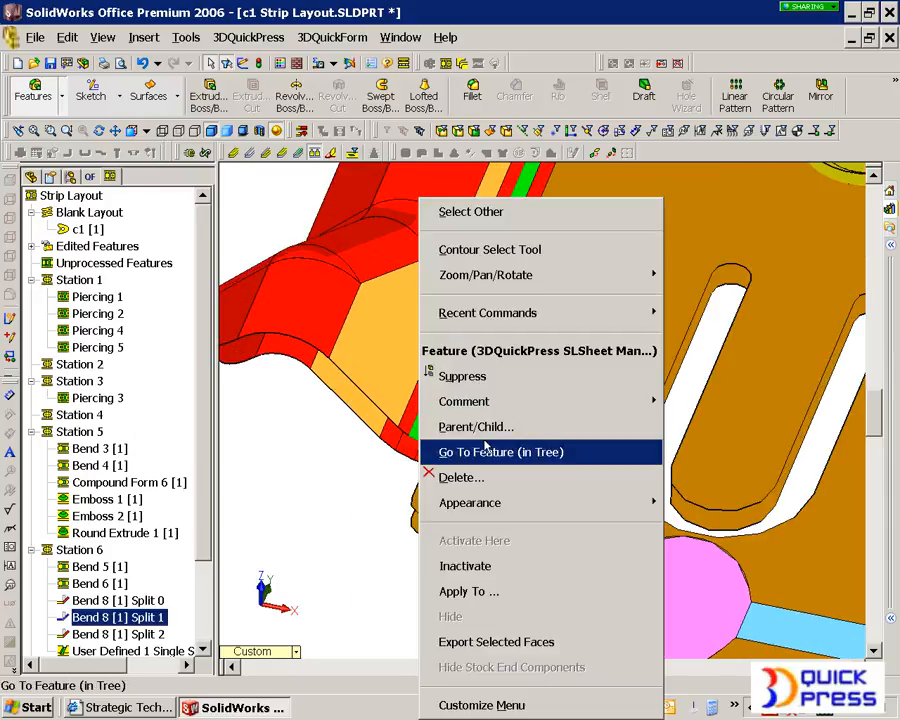
click(448, 562)
scroll(420, 500, up, 8)
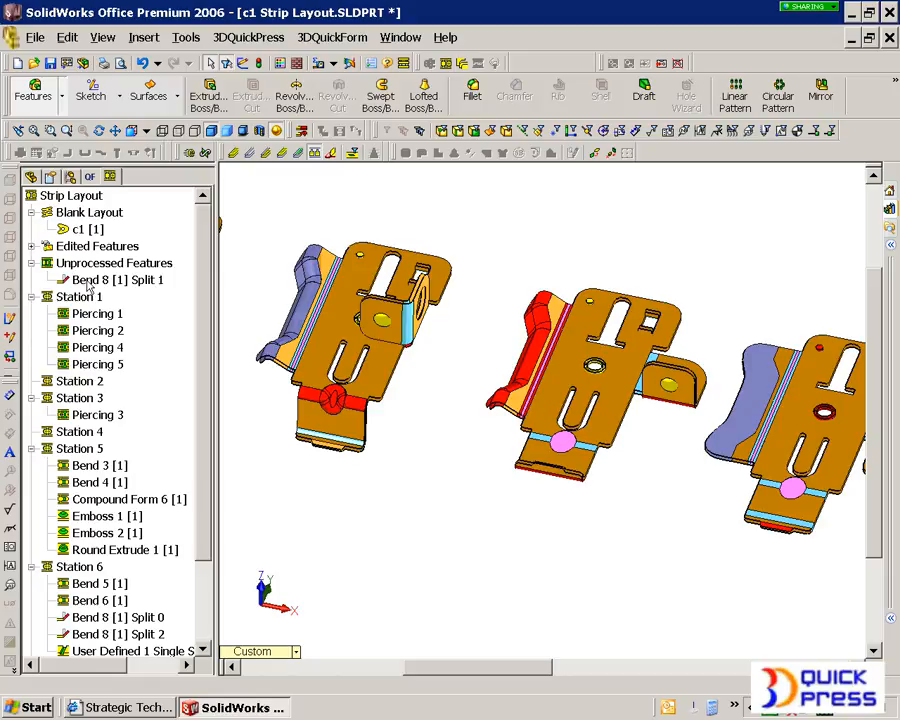
- Apply the unprocessed Bend 8 Split 1 to Station 7
click(88, 283)
right_click(88, 283)
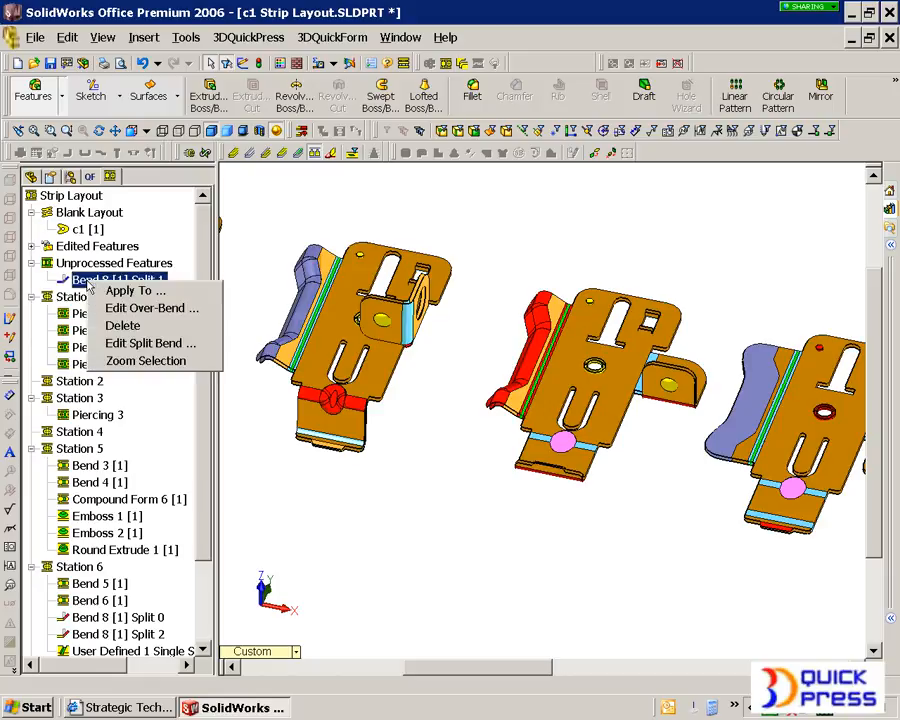
click(120, 289)
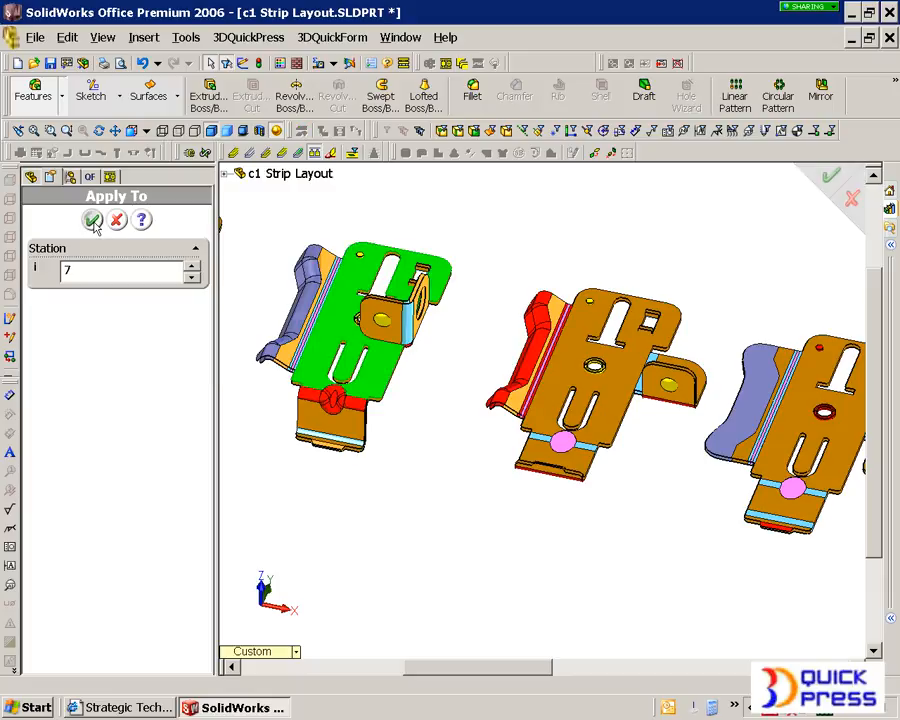
click(92, 220)
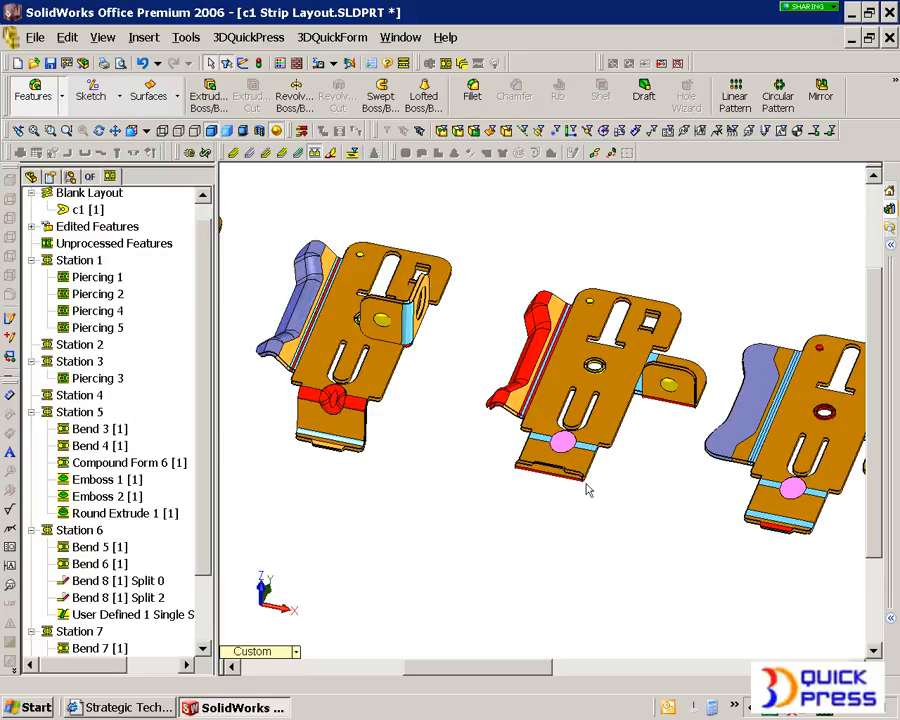
- Enable the over-bend on Bend 5 in Station 6 and set its angle to 10 degrees
scroll(569, 474, down, 5)
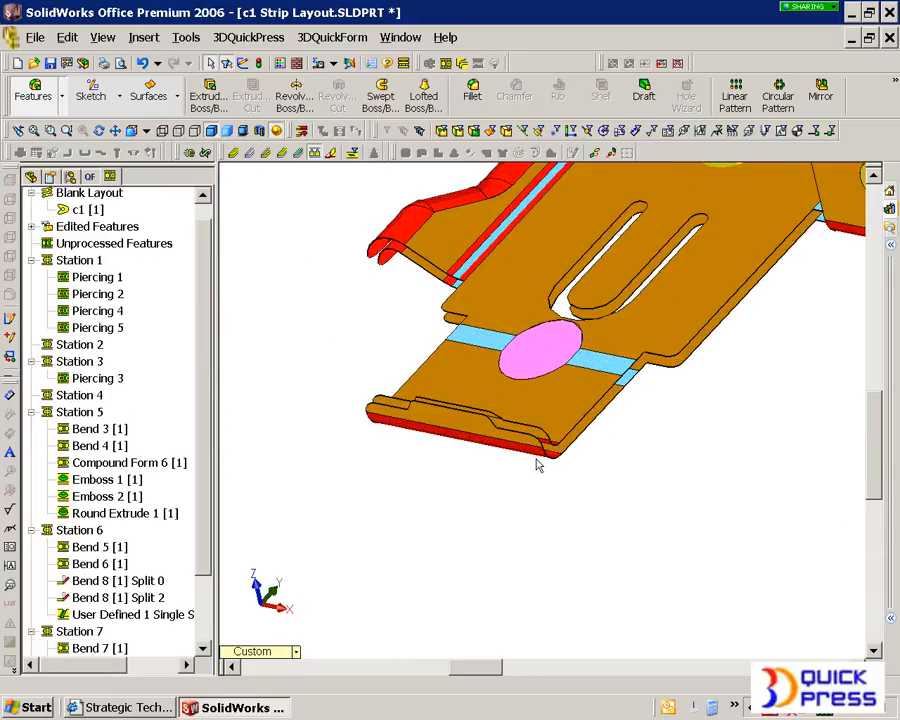
click(537, 458)
right_click(121, 547)
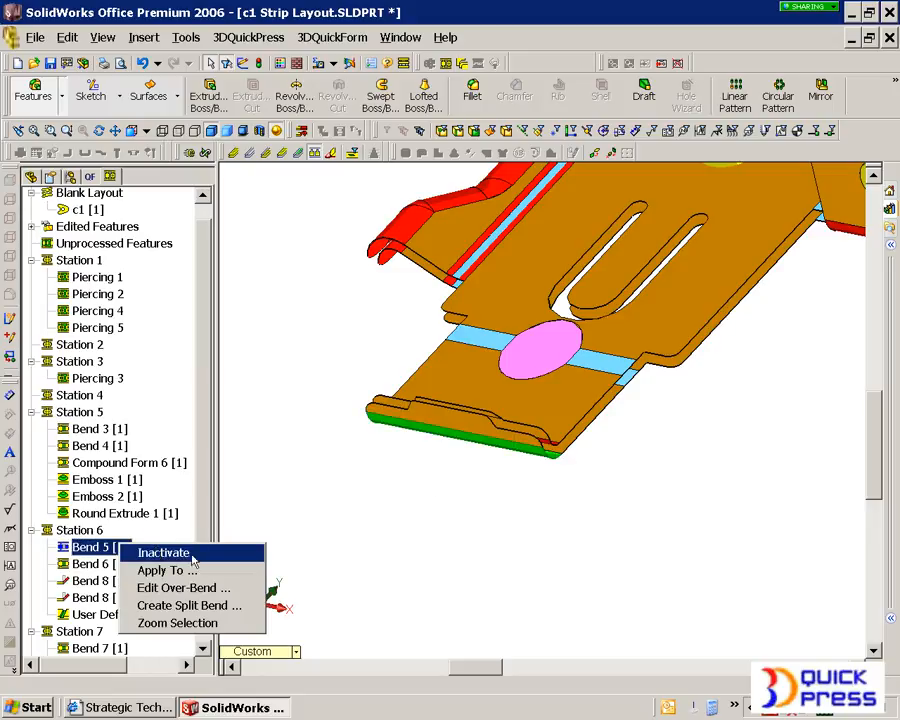
click(190, 588)
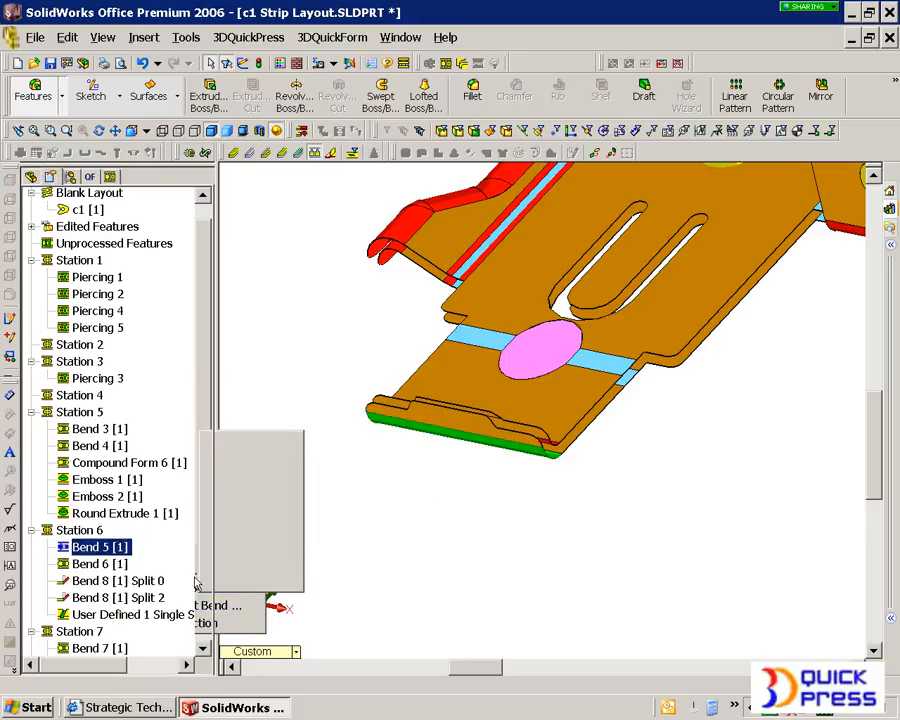
click(66, 316)
click(193, 286)
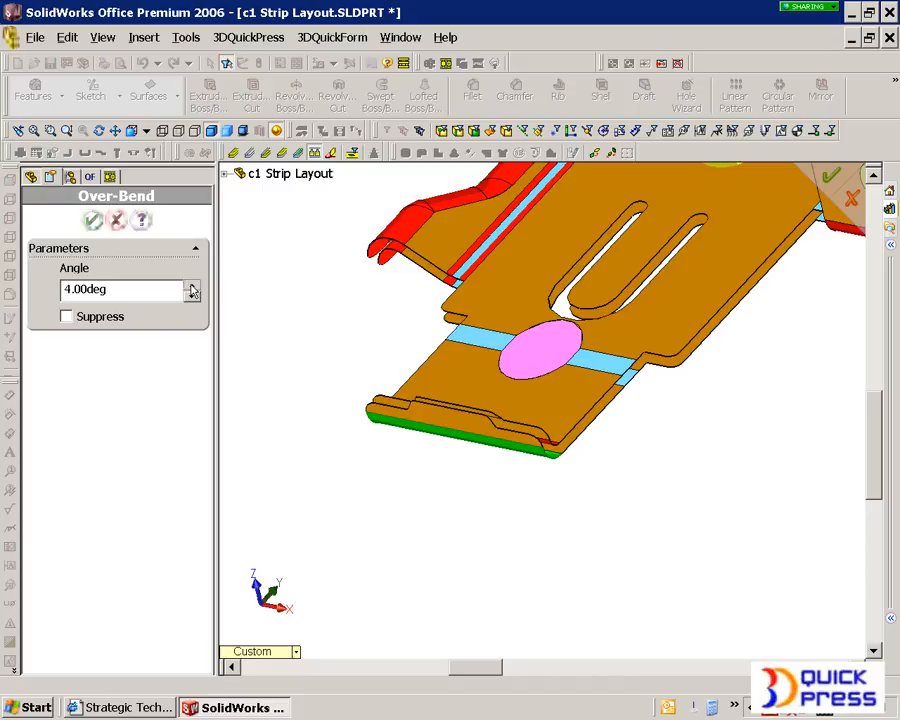
click(192, 286)
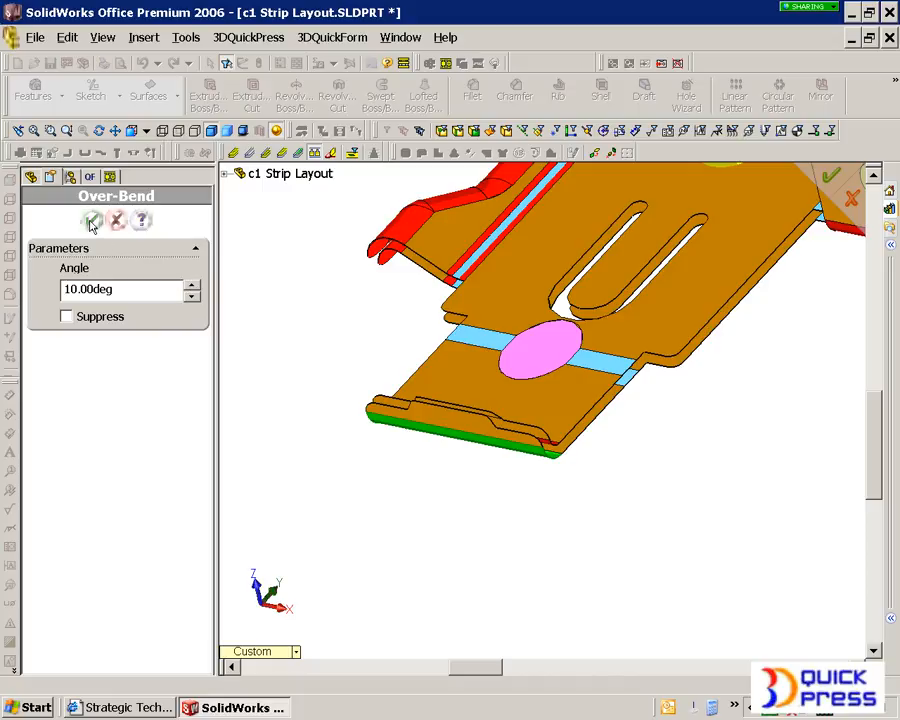
click(91, 221)
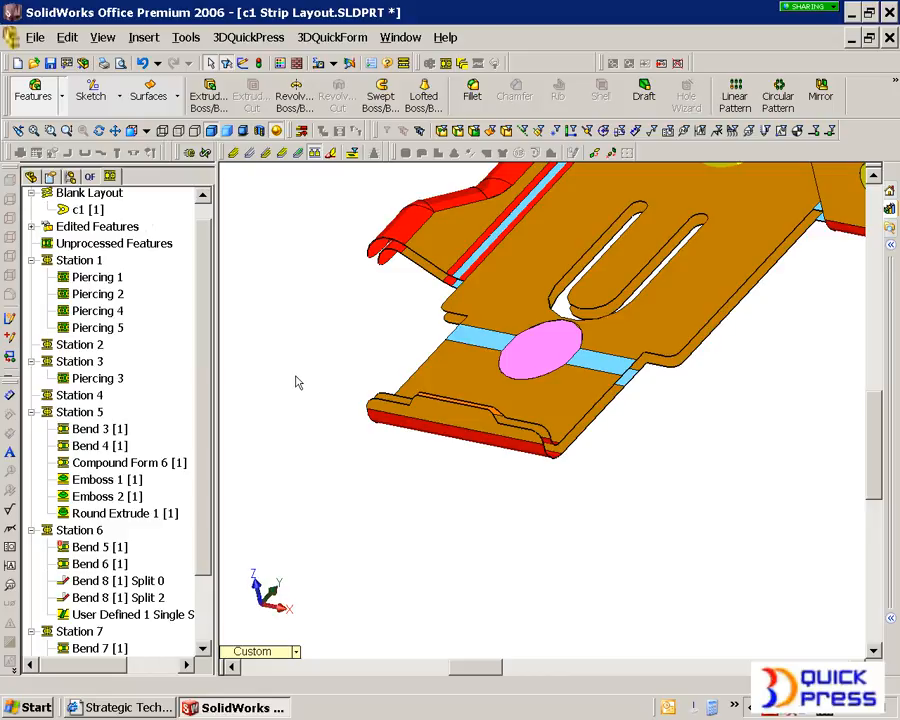
- Compare the Bend 5 flange between Stations 6 and 7, and show the strip material around the parts again
scroll(483, 471, up, 4)
scroll(378, 445, down, 4)
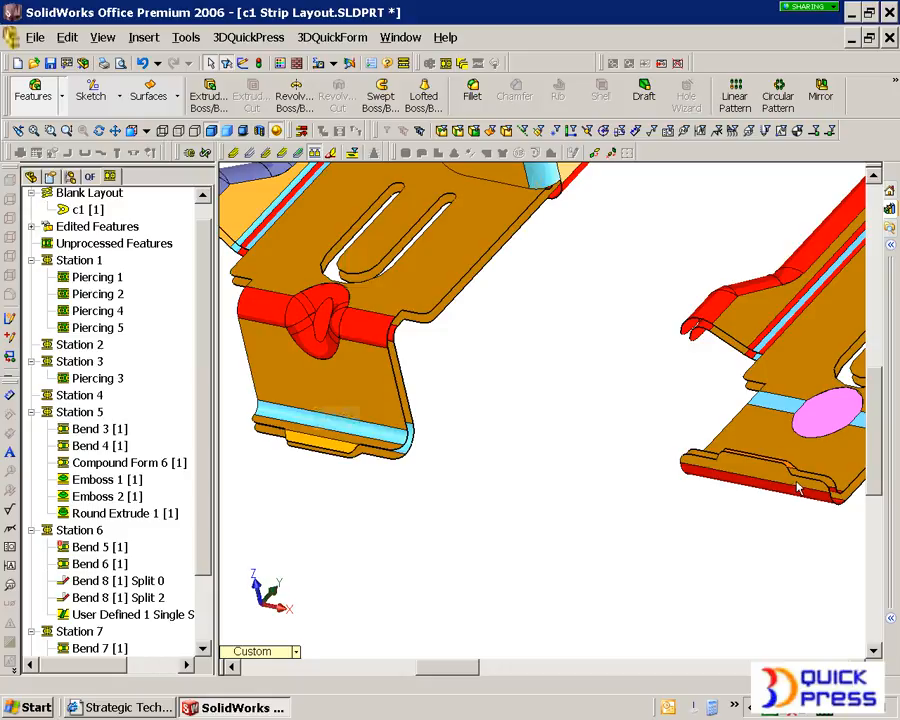
scroll(367, 437, up, 5)
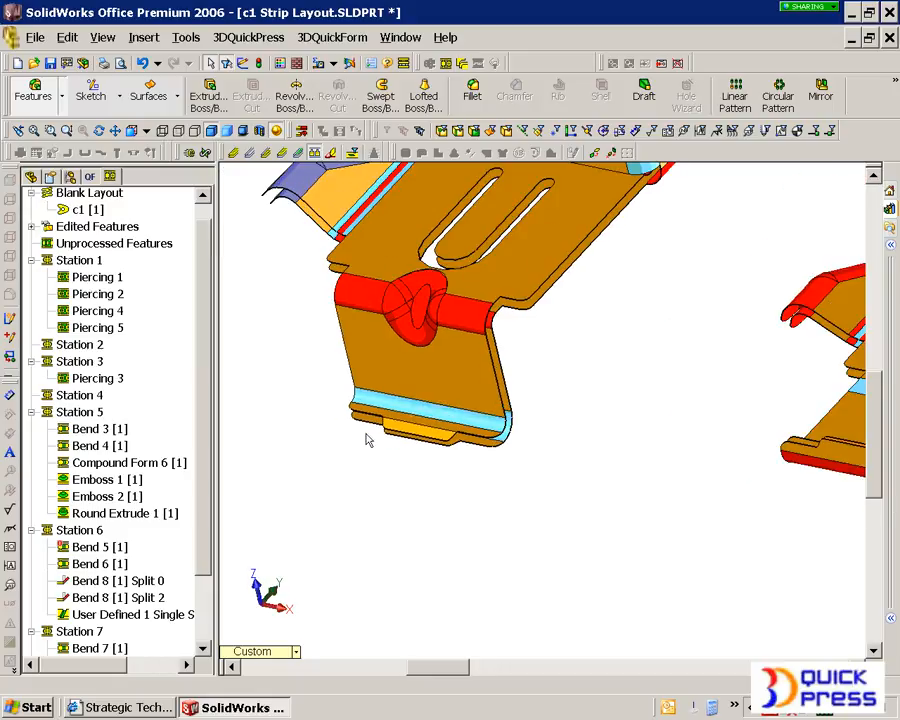
middle_drag(371, 436, 591, 426)
scroll(555, 420, down, 4)
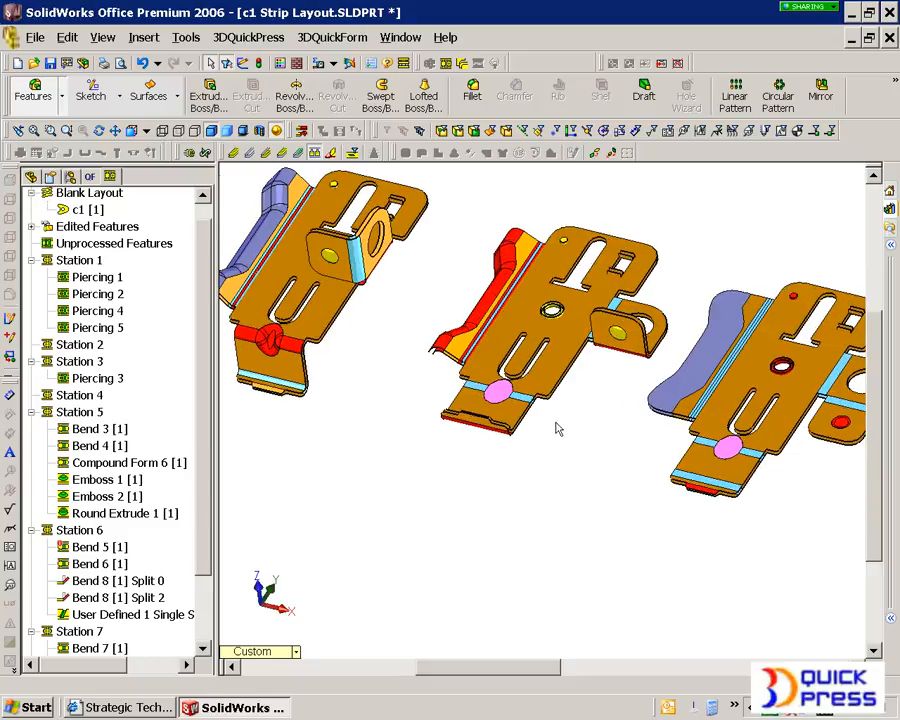
click(315, 153)
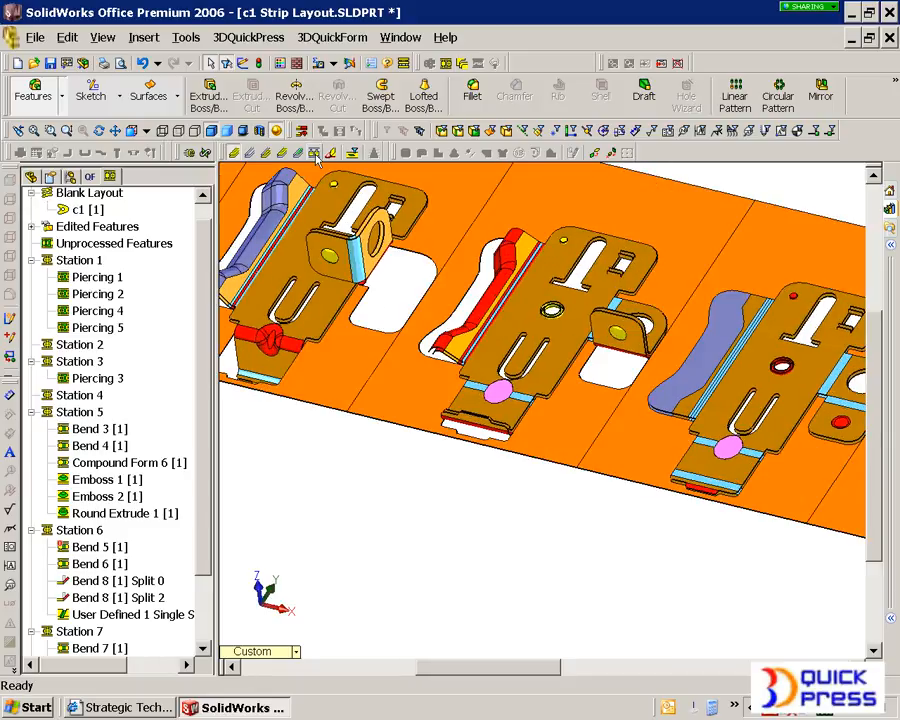
- Compare the surface representations of the strip layout and hide the strip material around the parts
click(250, 153)
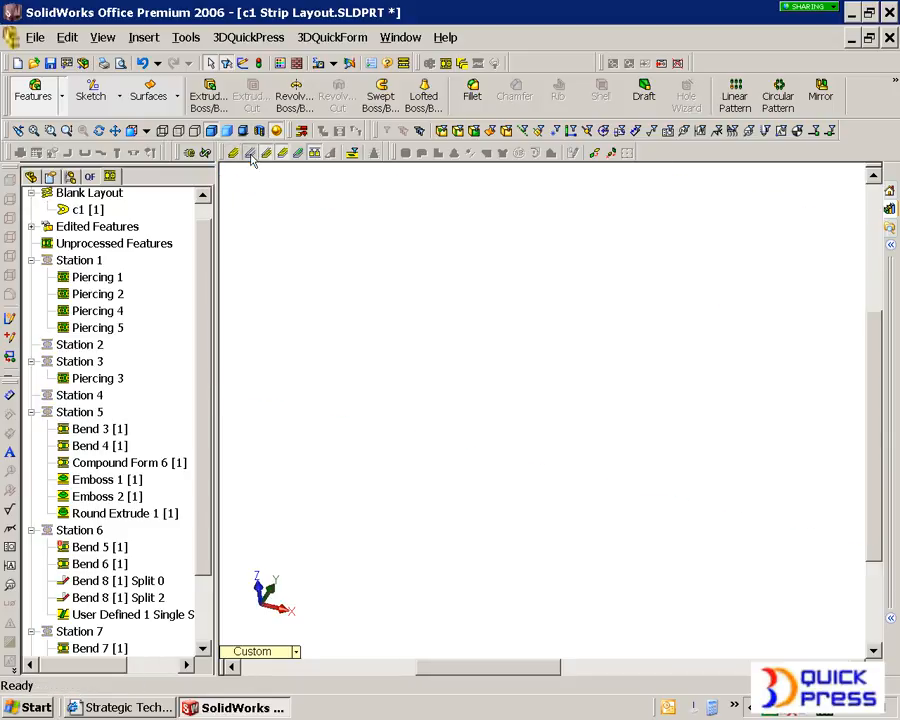
click(266, 153)
click(281, 153)
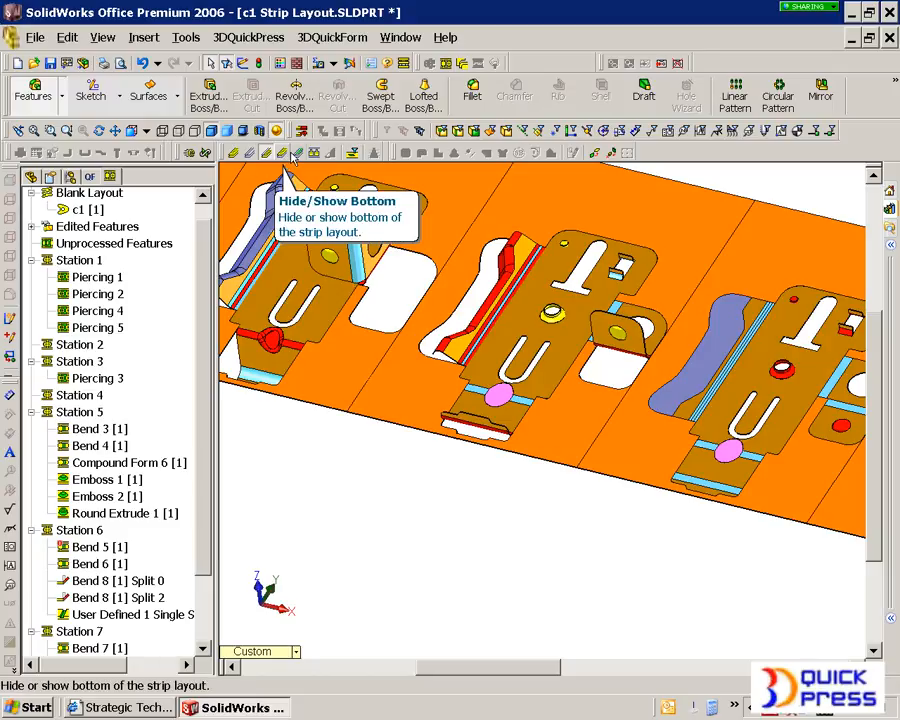
click(305, 156)
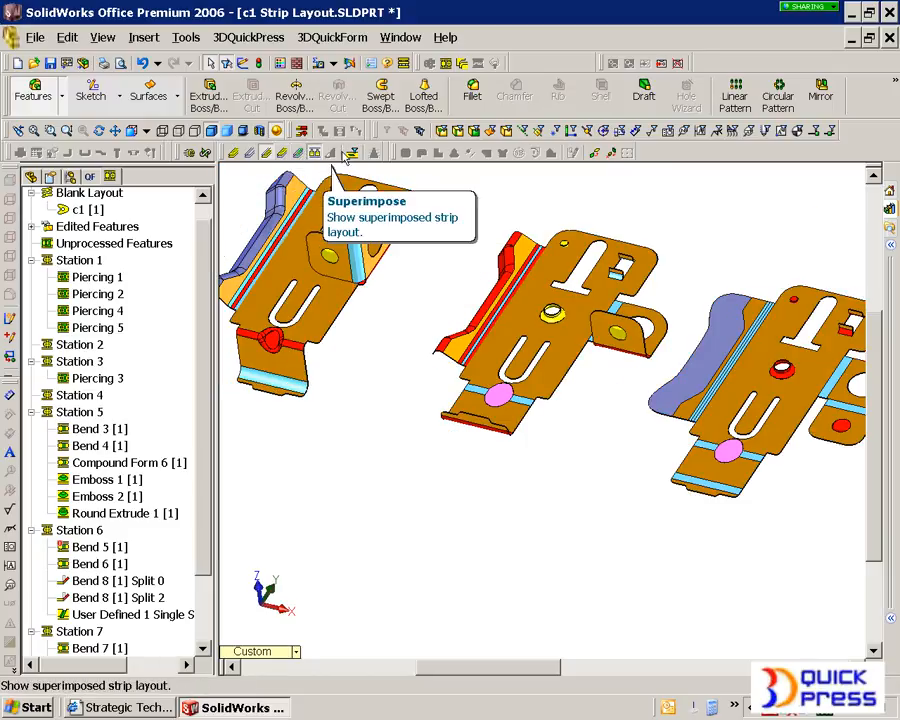
click(326, 155)
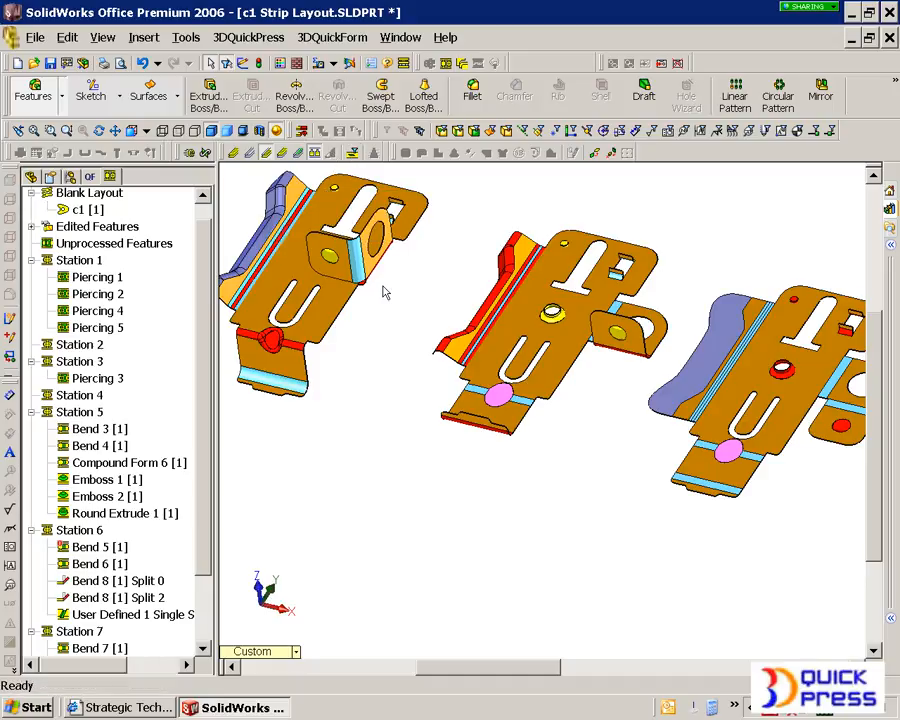
- Examine the solid parts with superimposed forming stages, keeping the strip transparency setting, and restore the strip display without superimposition
click(299, 155)
click(299, 155)
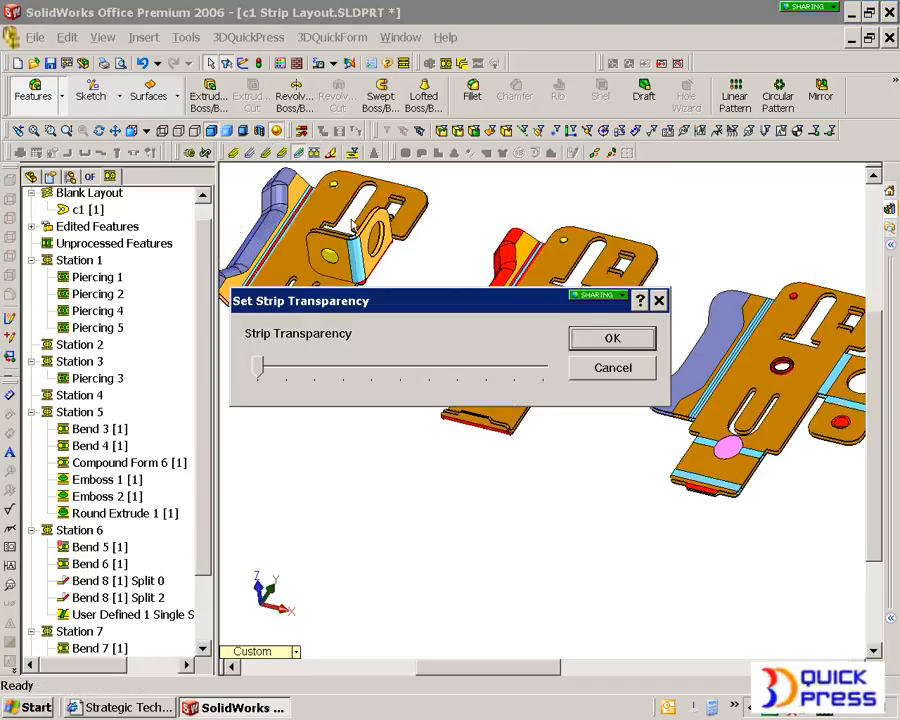
click(610, 340)
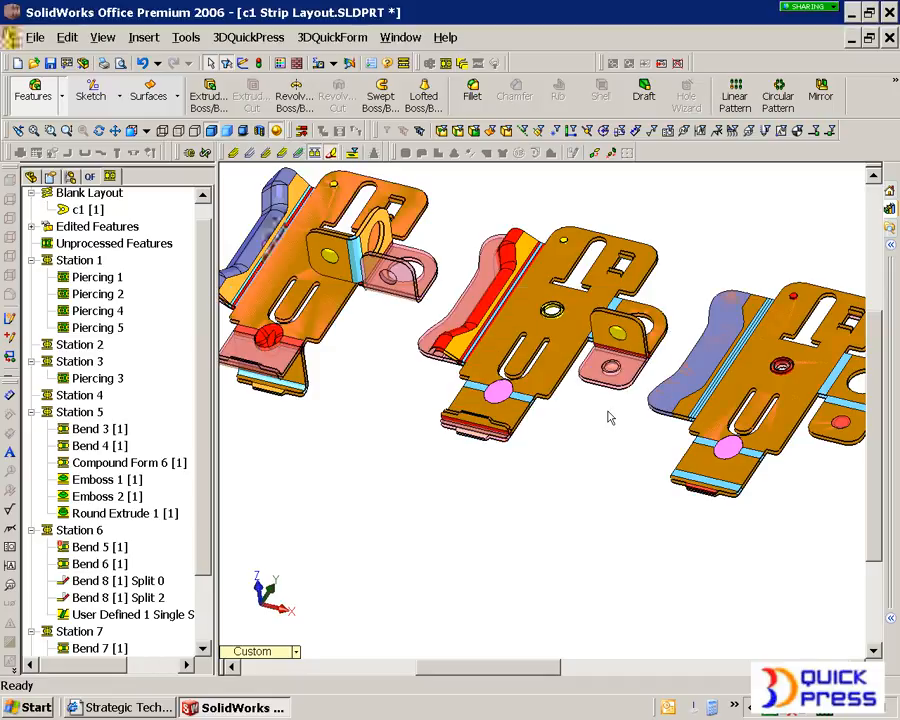
scroll(610, 418, down, 3)
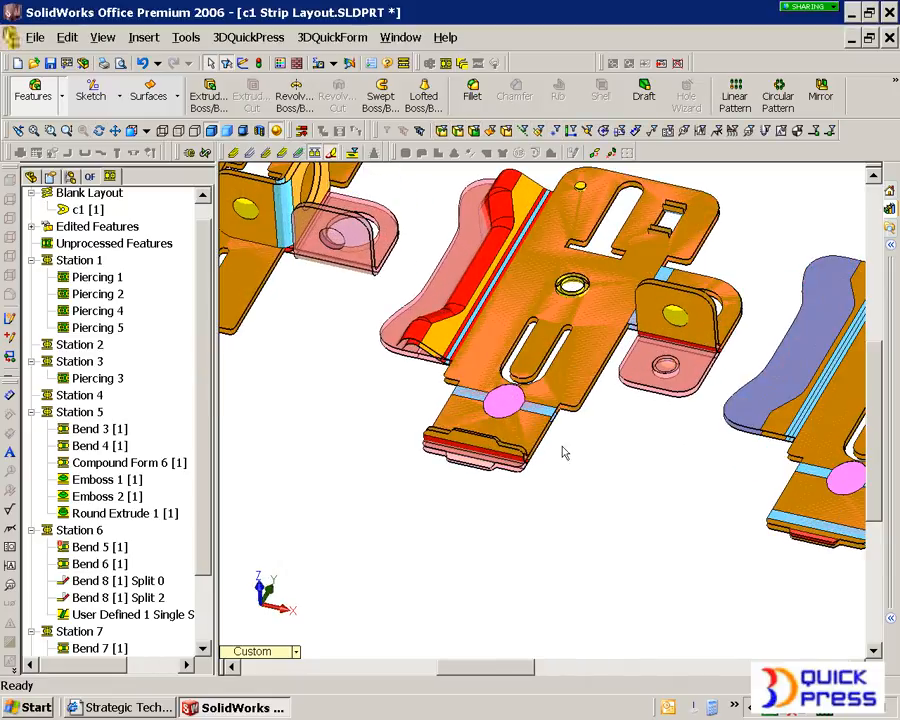
scroll(545, 432, down, 5)
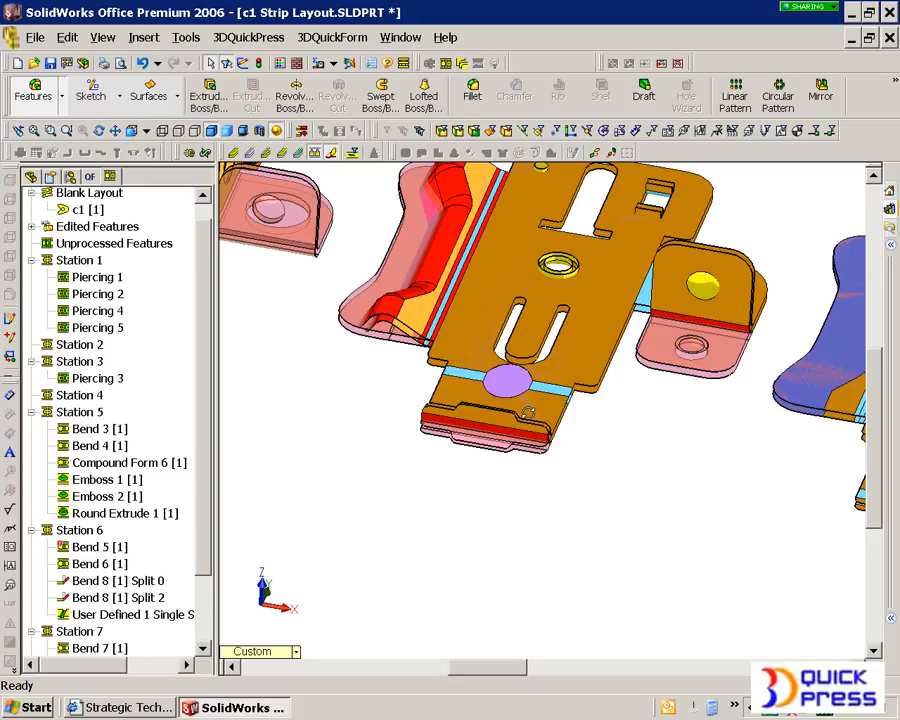
scroll(527, 410, up, 3)
middle_drag(548, 370, 730, 403)
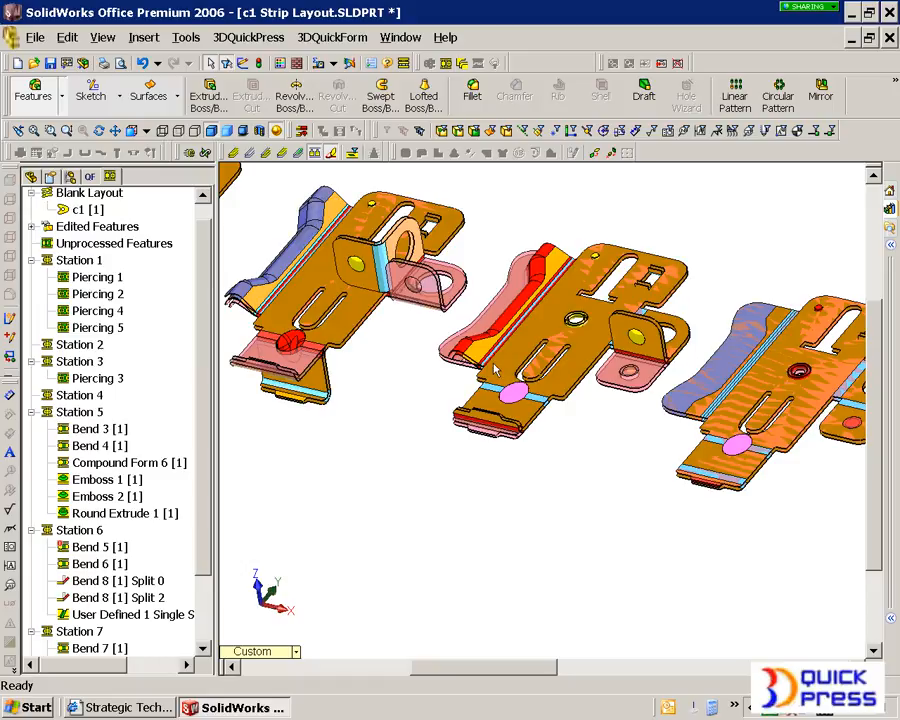
middle_drag(493, 370, 416, 346)
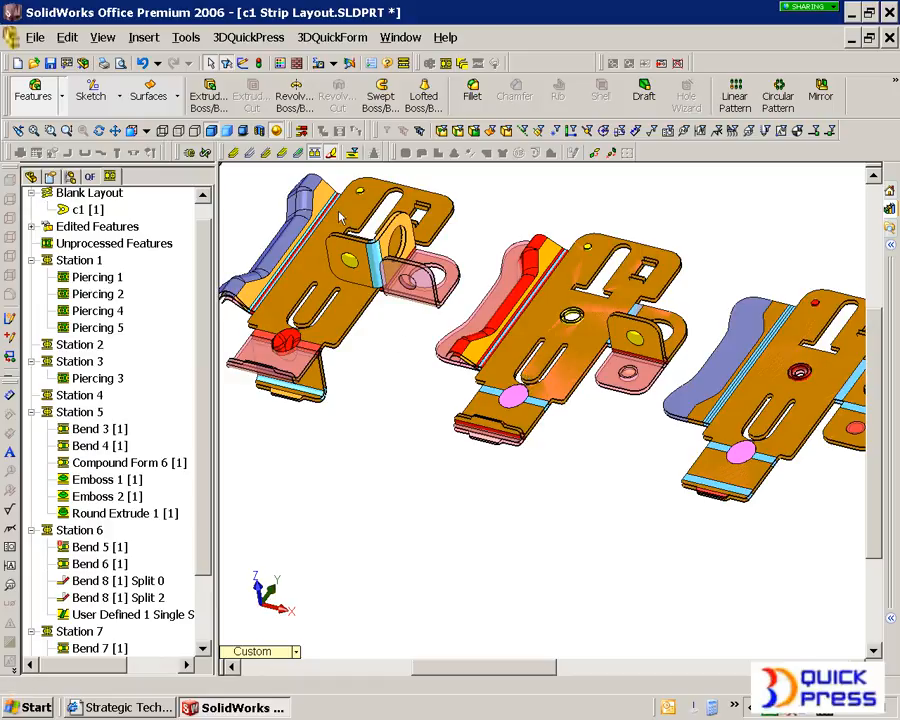
click(246, 154)
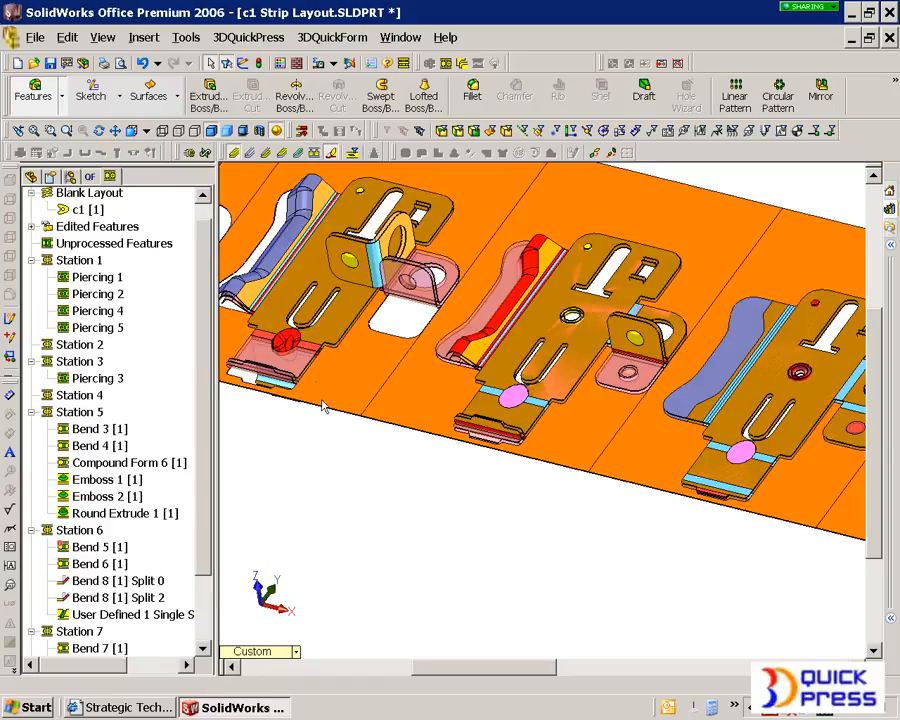
click(331, 155)
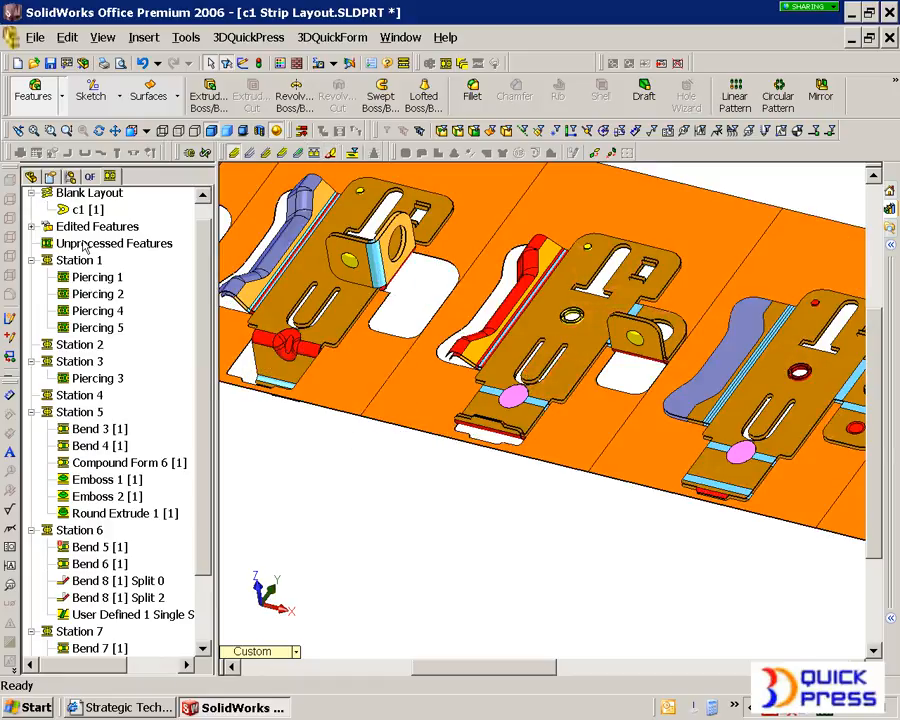
- Start a notching feature from the unprocessed features and place a sketch point at the midpoint of each blank's bottom tab edge
right_click(85, 245)
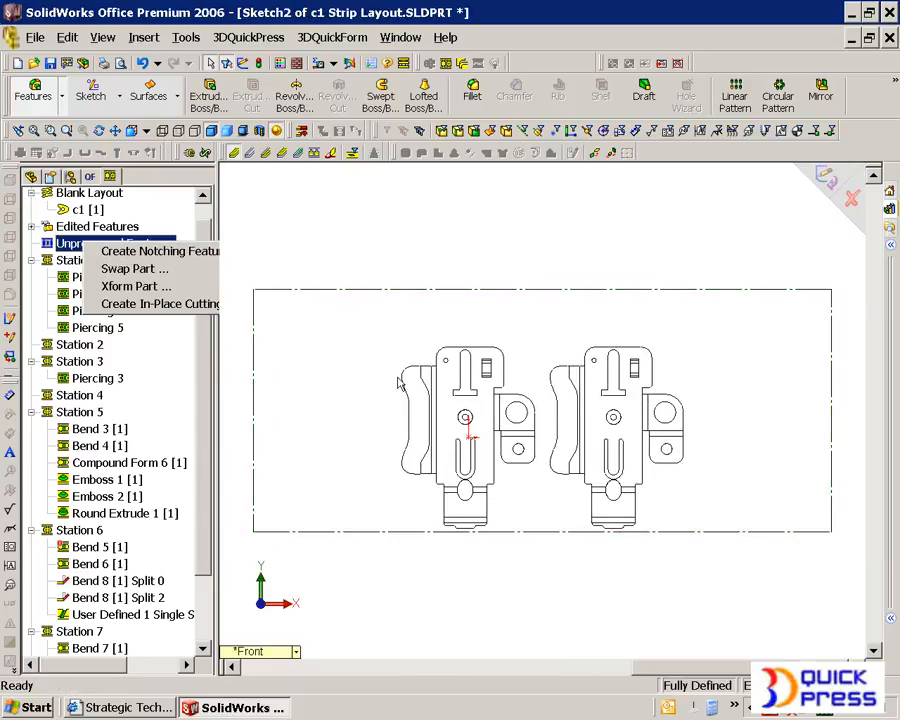
click(398, 383)
scroll(534, 464, down, 5)
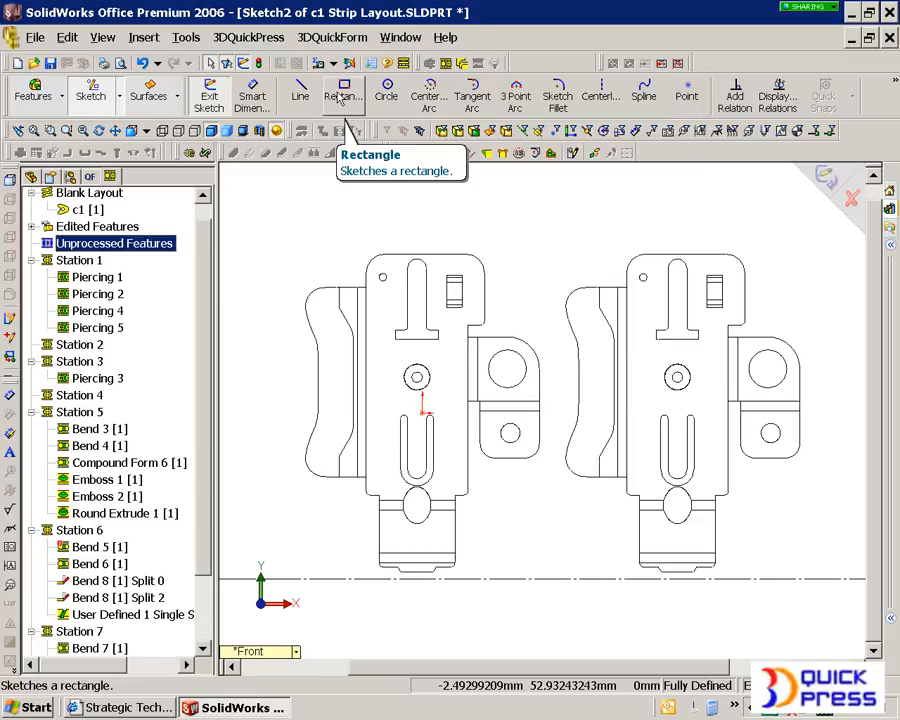
click(686, 95)
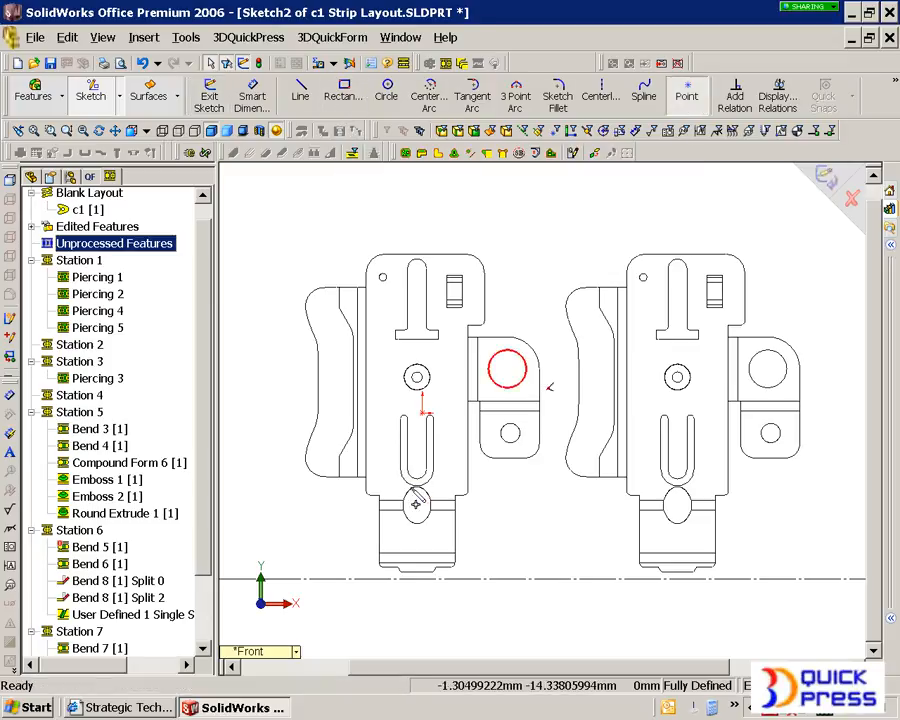
click(417, 572)
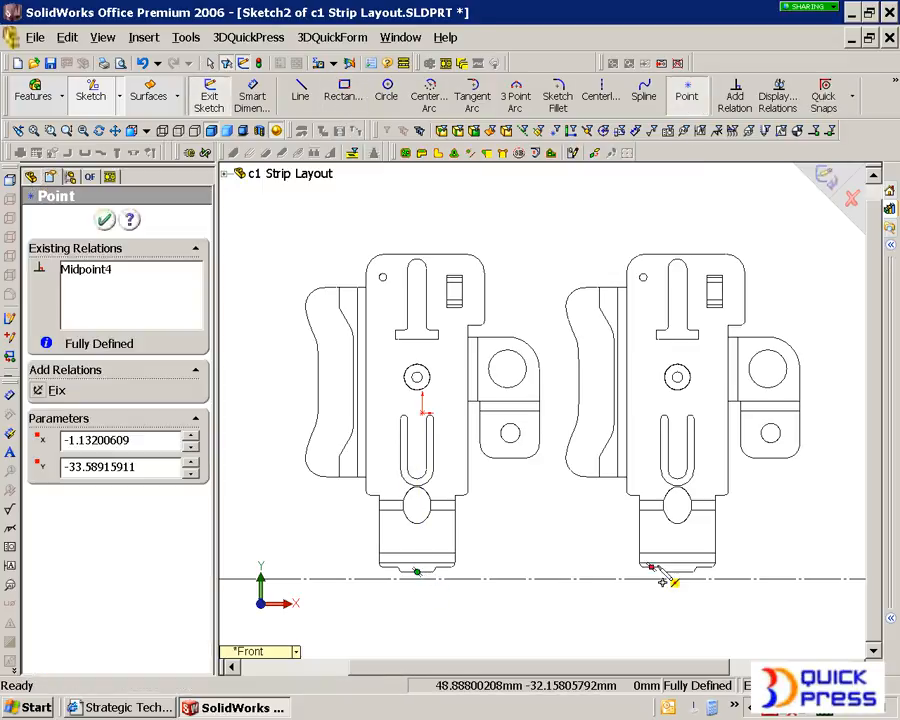
click(677, 572)
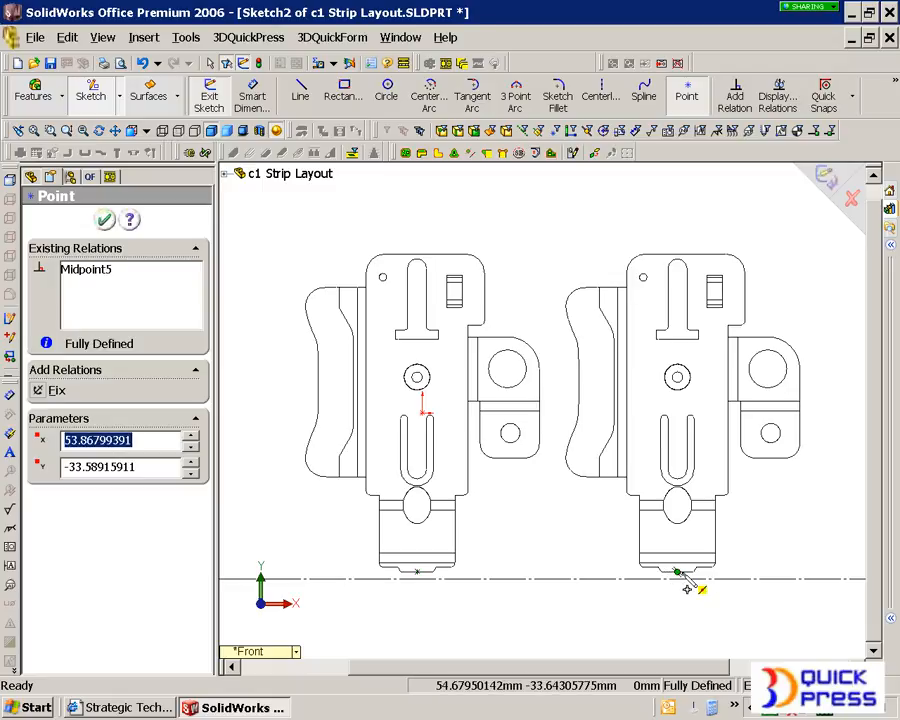
key(Escape)
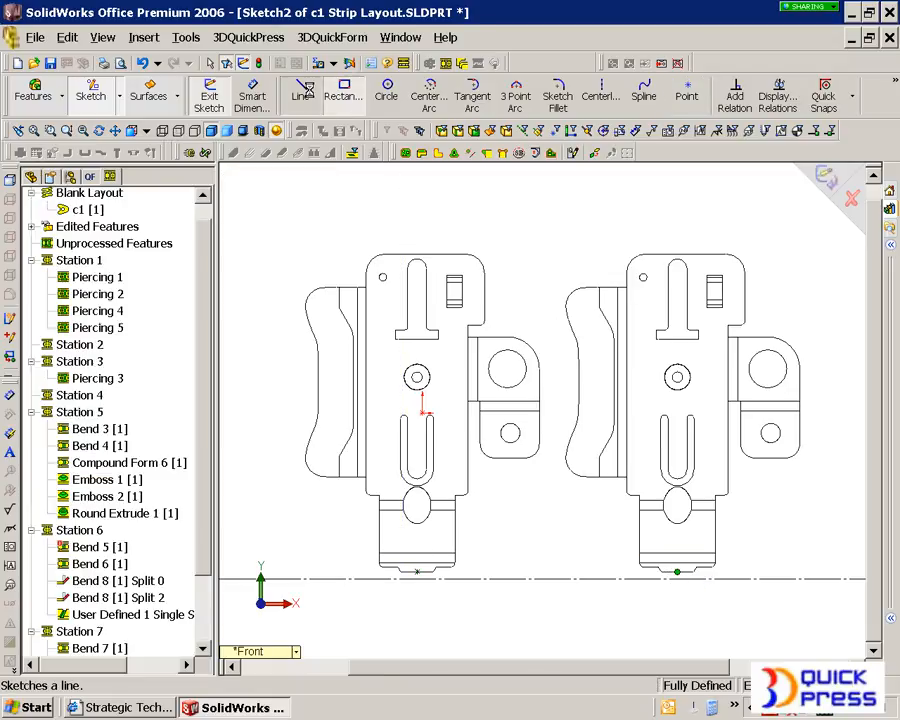
- Sketch a closed notch outline between the two blanks, through both tab midpoints and about 44 mm wide at the top, and trim it to the blank contours
click(300, 95)
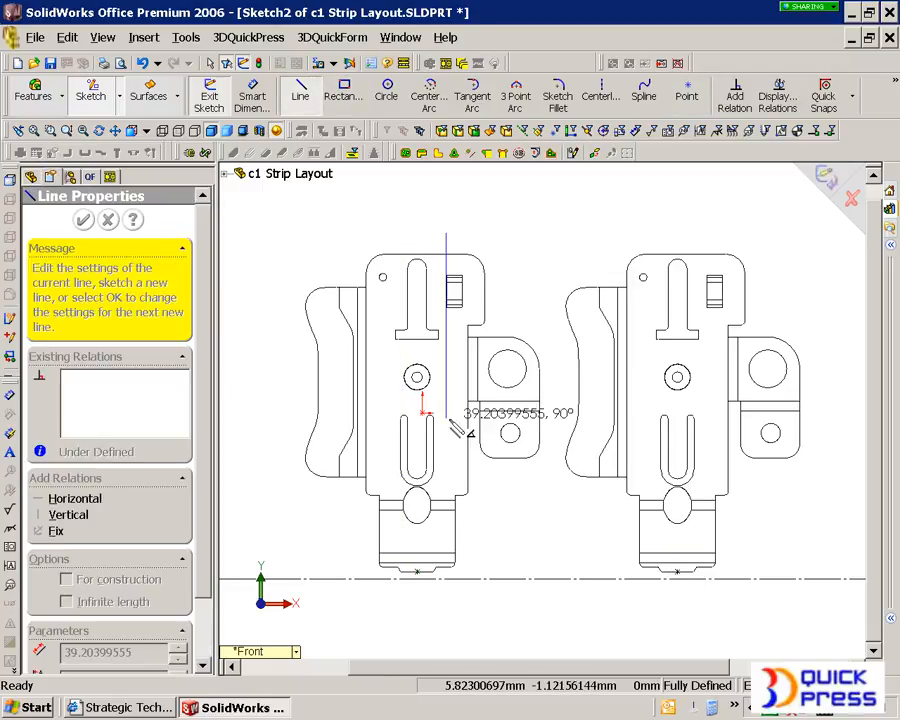
click(444, 412)
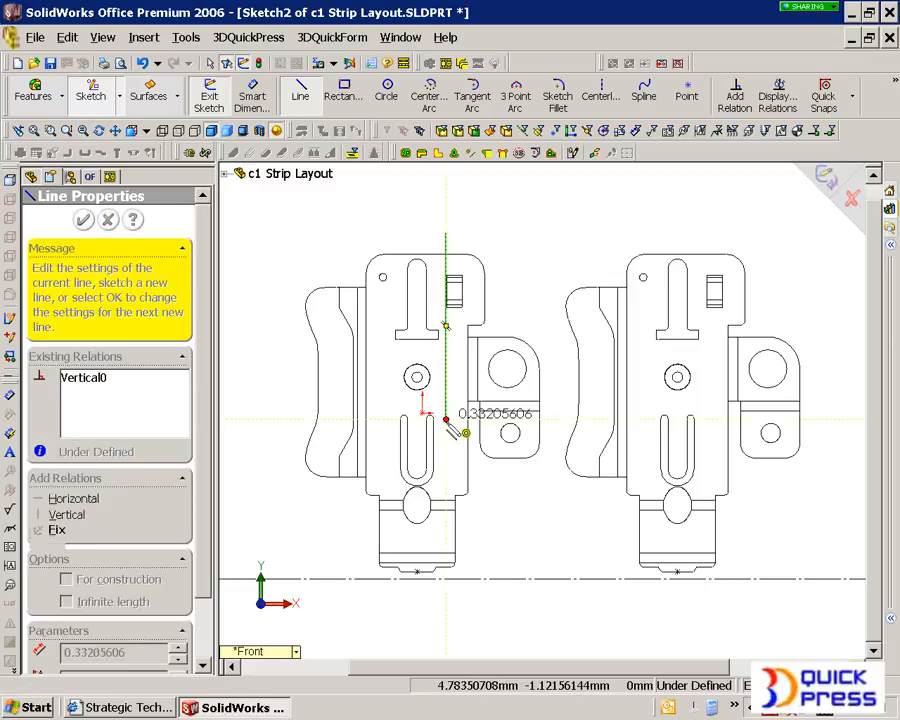
click(418, 543)
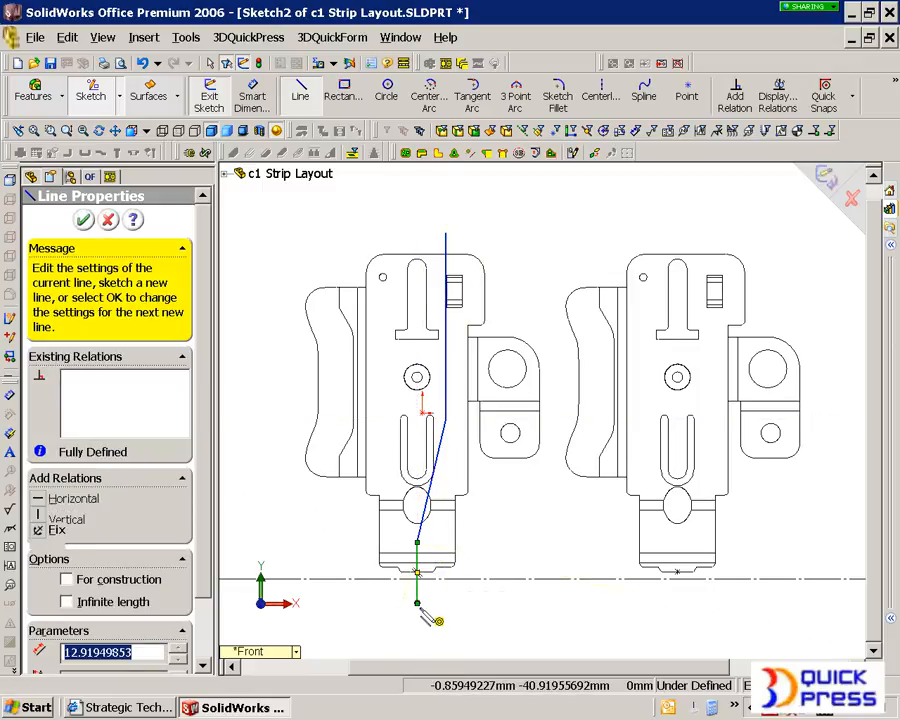
click(418, 604)
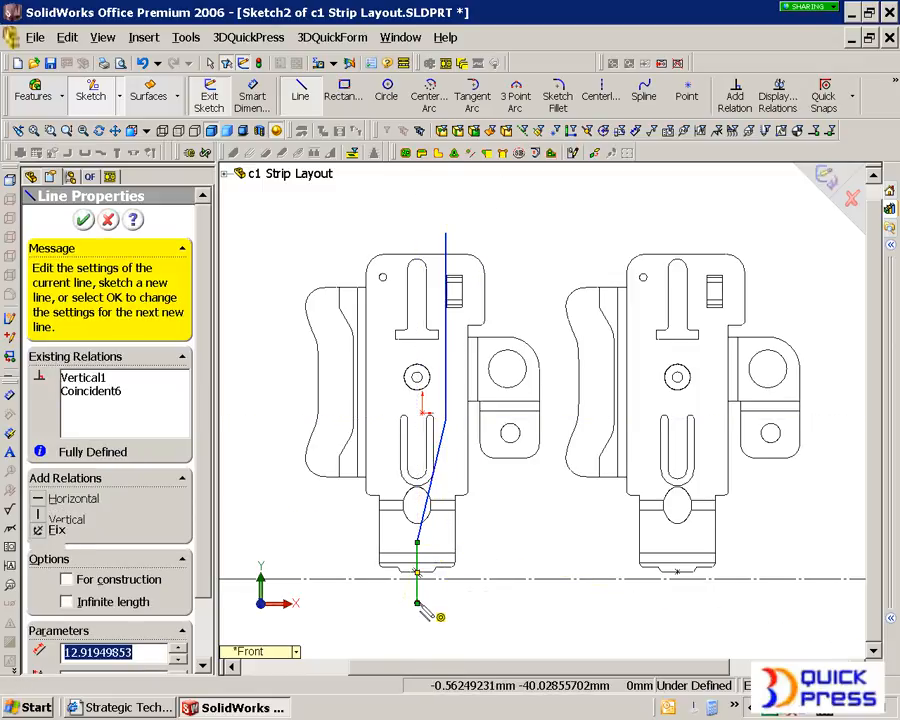
click(678, 604)
click(678, 545)
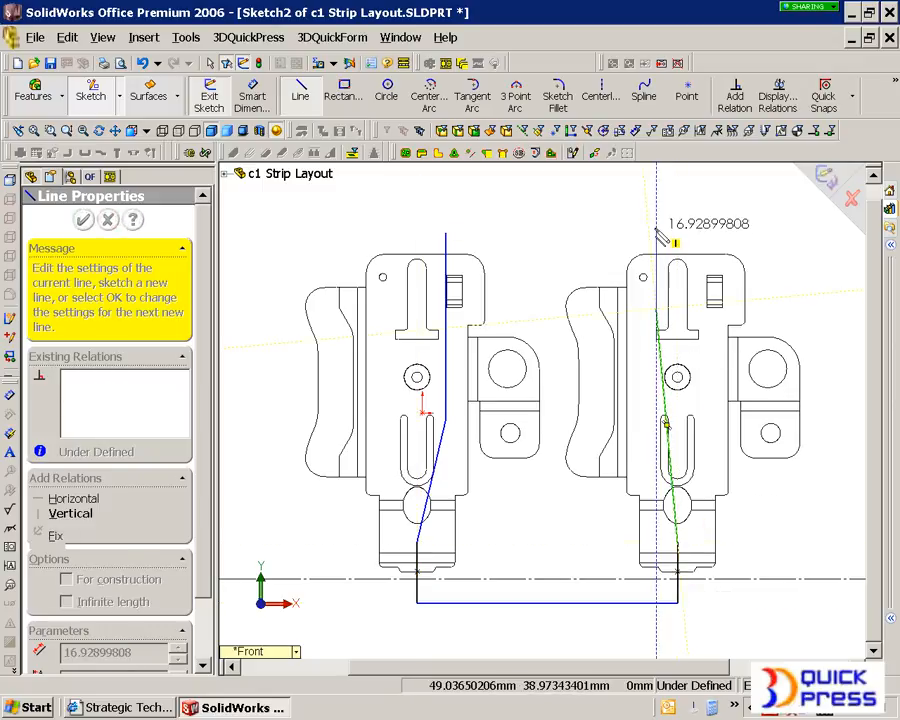
click(656, 268)
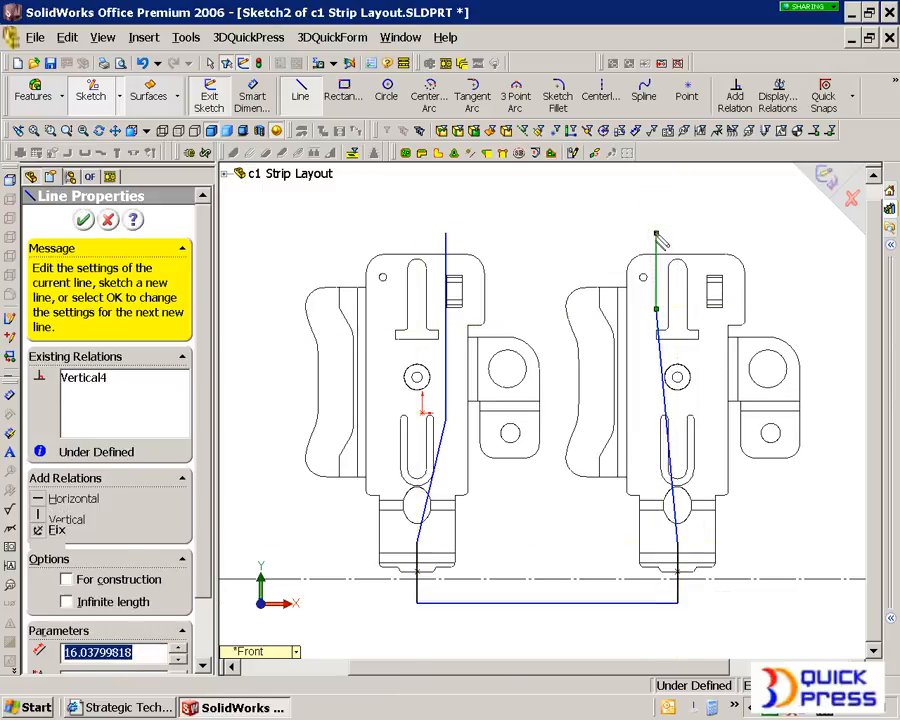
click(447, 234)
right_click(521, 208)
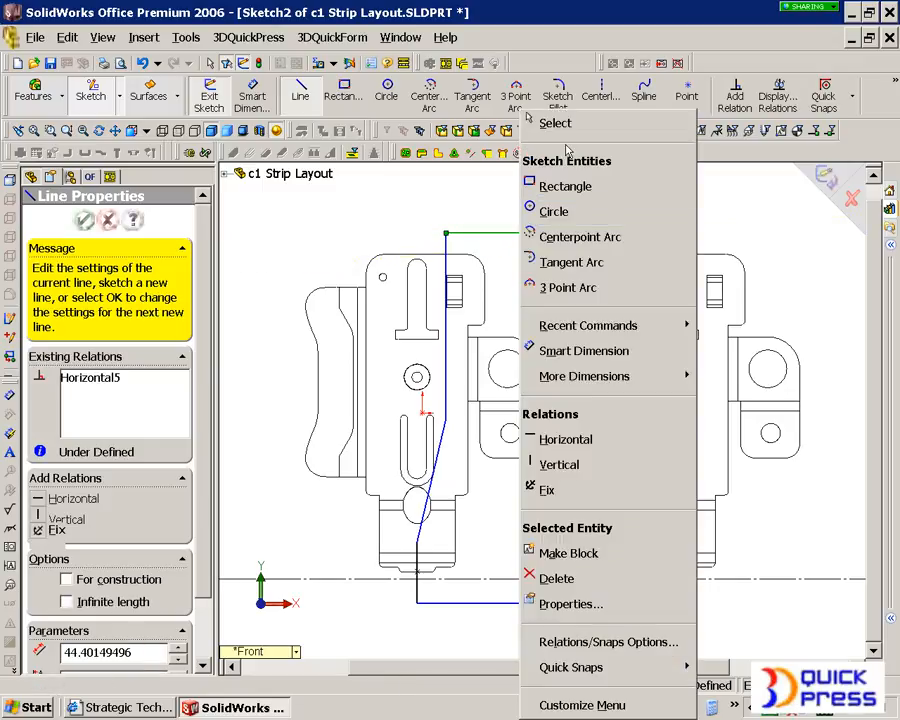
click(562, 123)
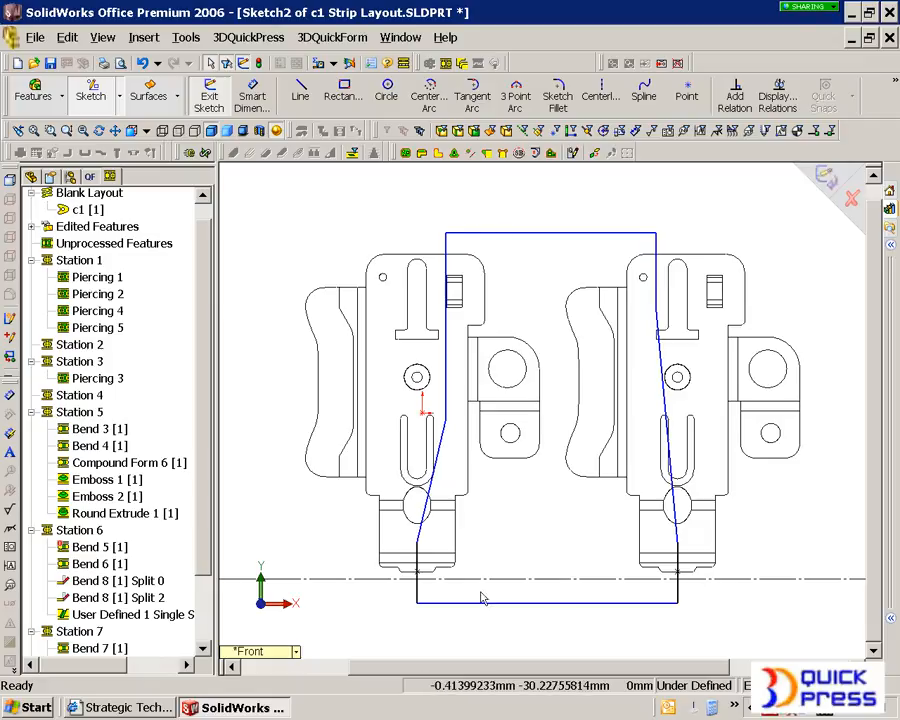
click(572, 153)
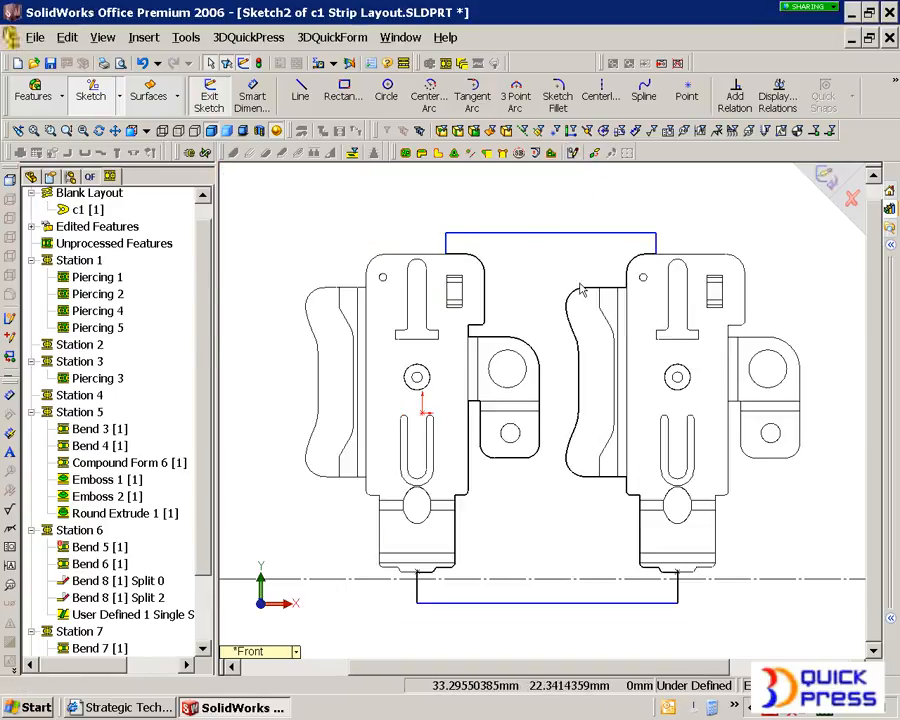
- Add an All Round corner treatment with the .2w x .5l x .17r setting at the notch's upper corner on the second blank, and finish the notch
scroll(661, 396, down, 5)
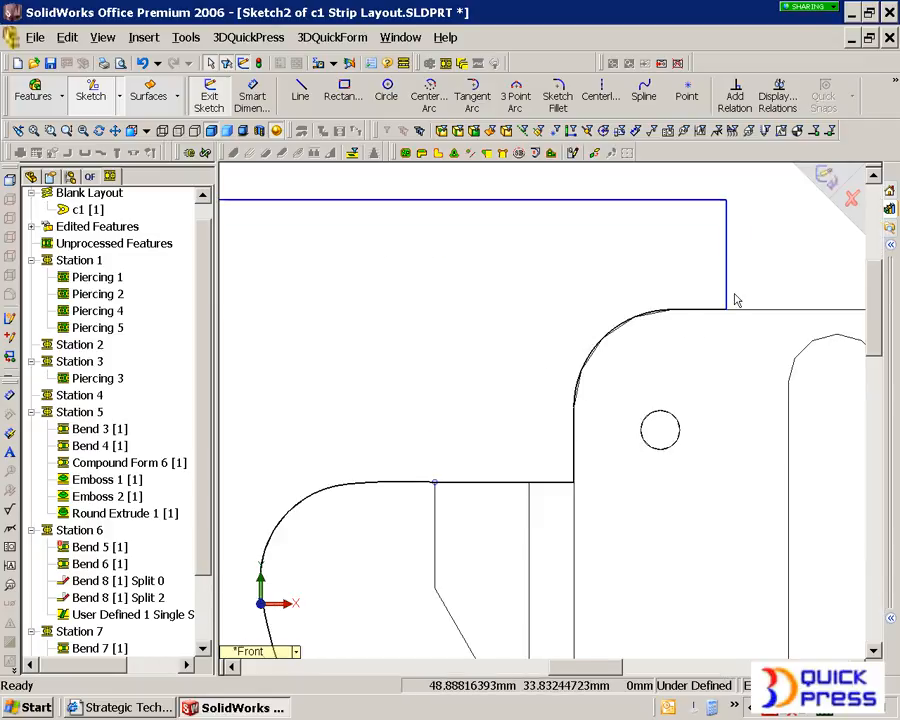
scroll(736, 300, down, 4)
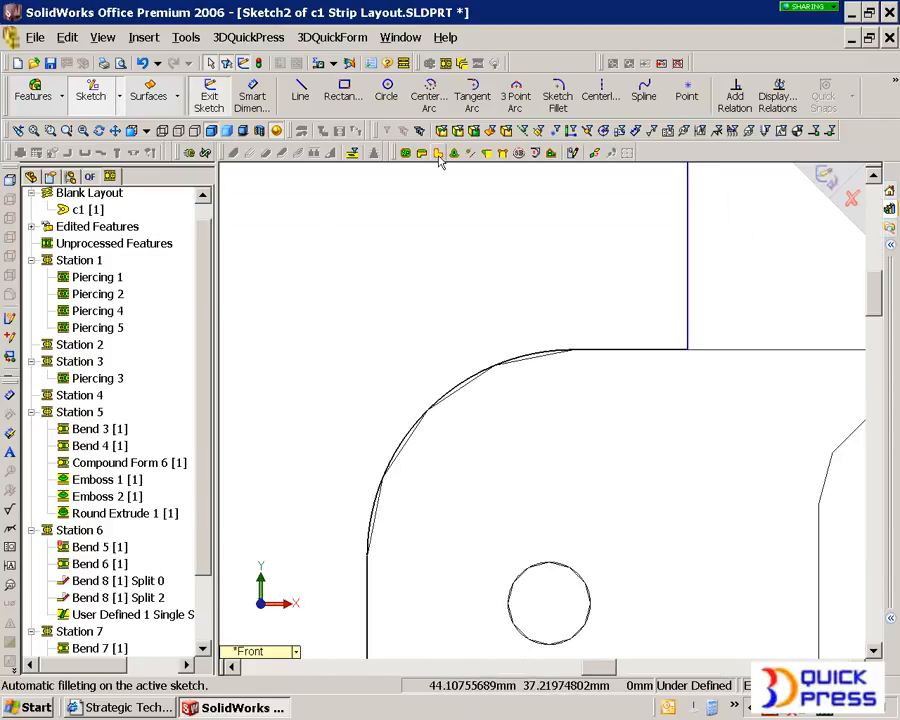
click(487, 153)
click(113, 273)
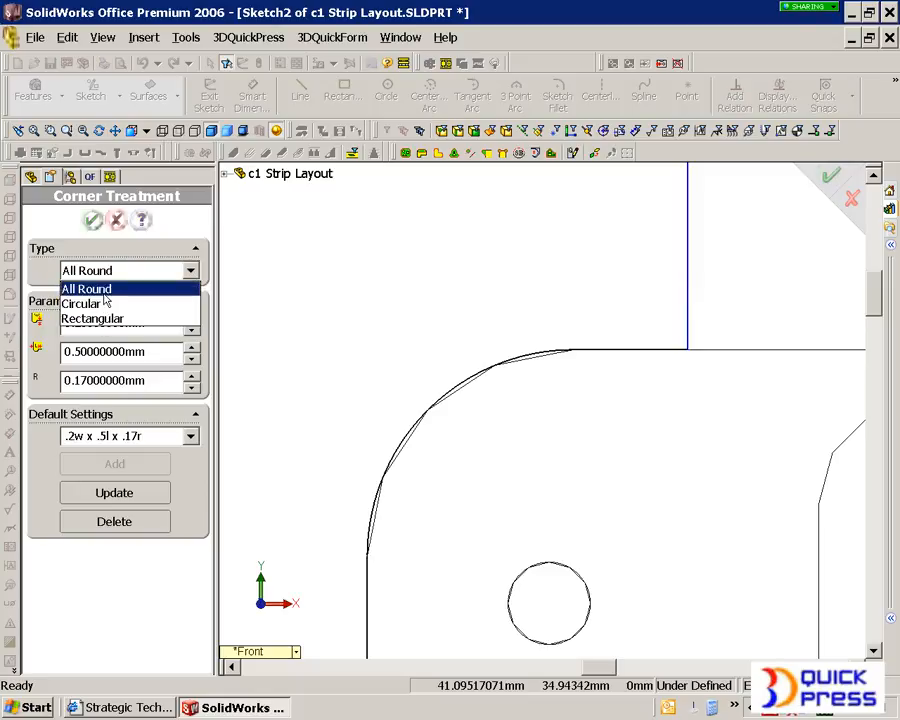
click(104, 290)
click(140, 432)
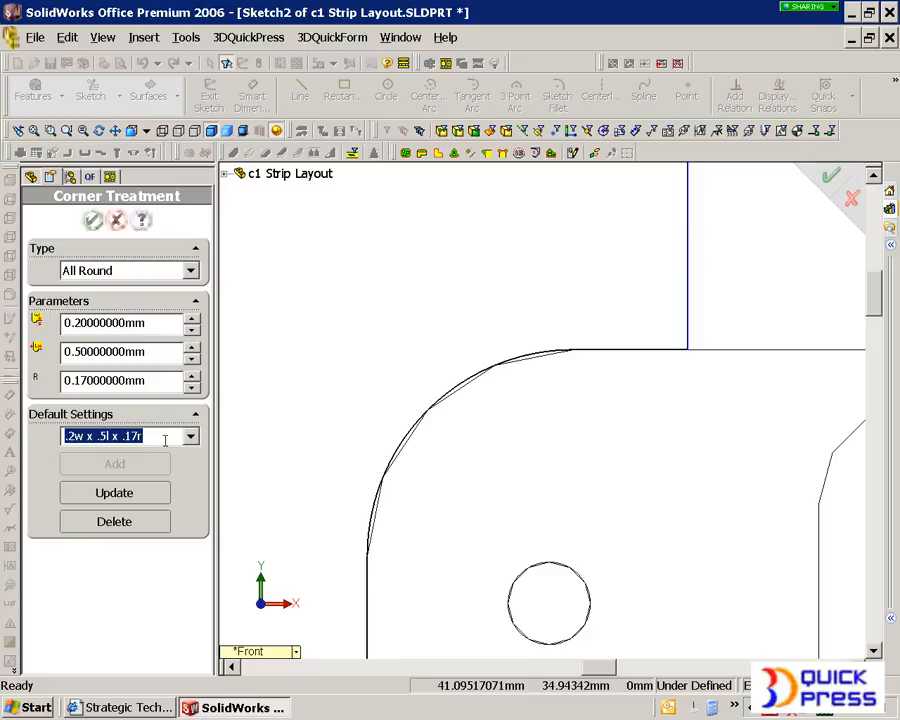
click(688, 322)
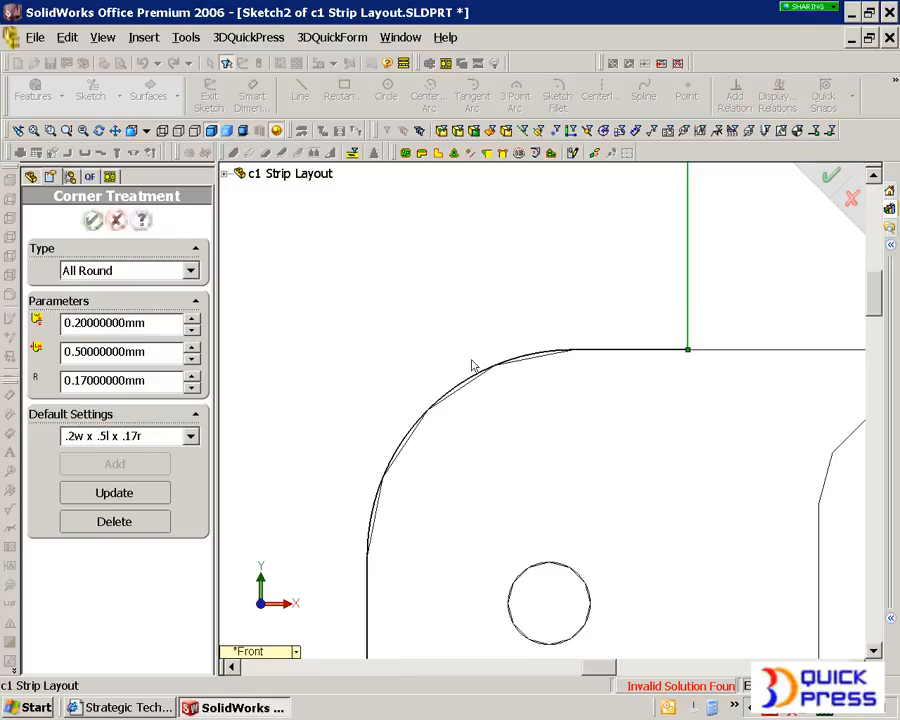
scroll(707, 368, down, 5)
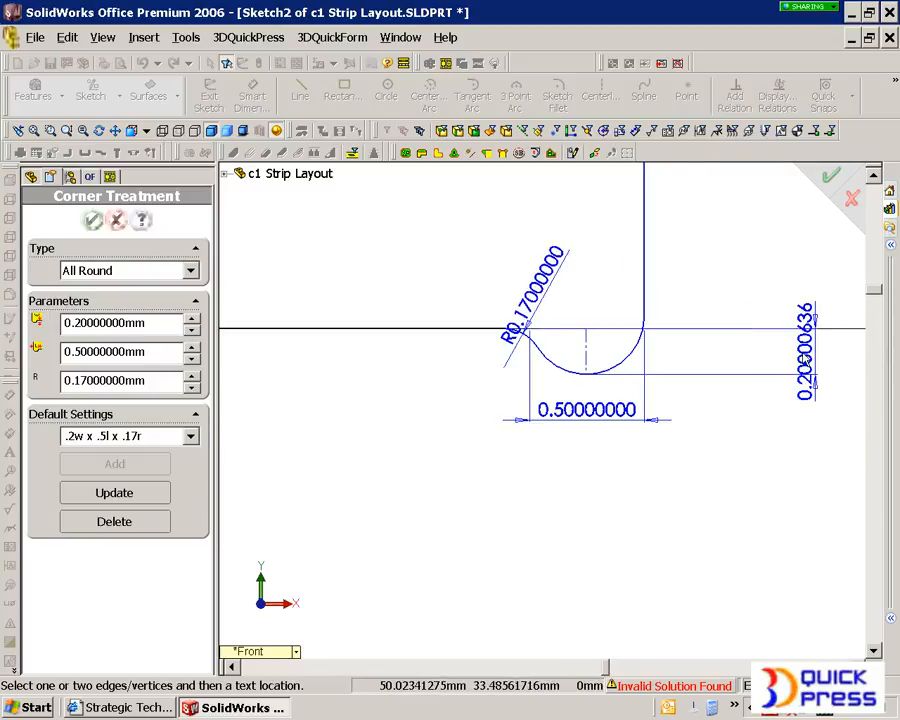
drag(805, 345, 706, 258)
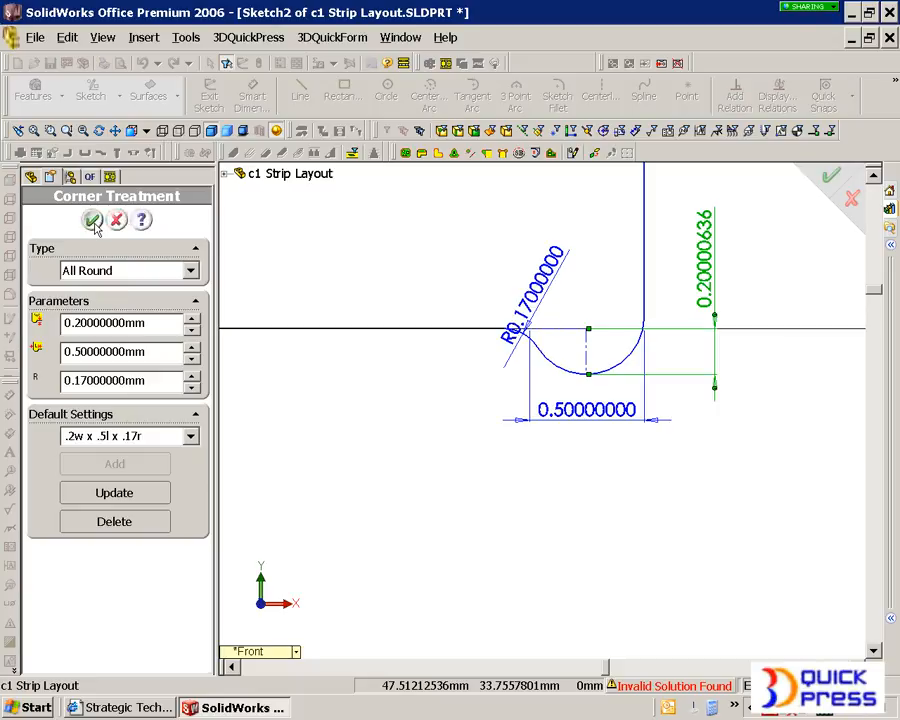
click(91, 220)
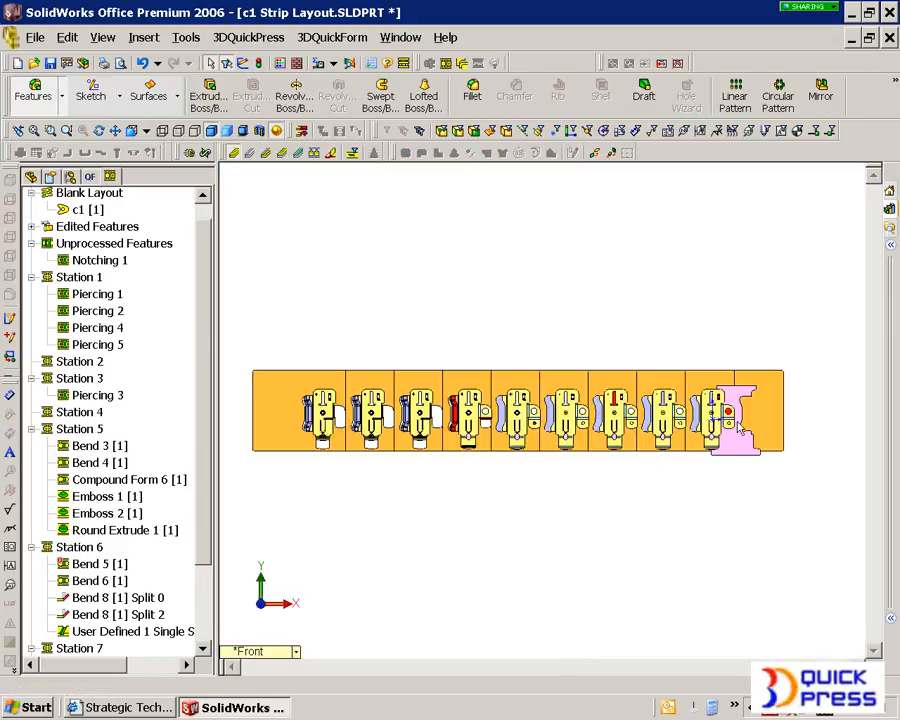
- Assign the Notching 1 feature to Station 3 and view the resulting cut along the strip
scroll(739, 427, down, 2)
click(712, 445)
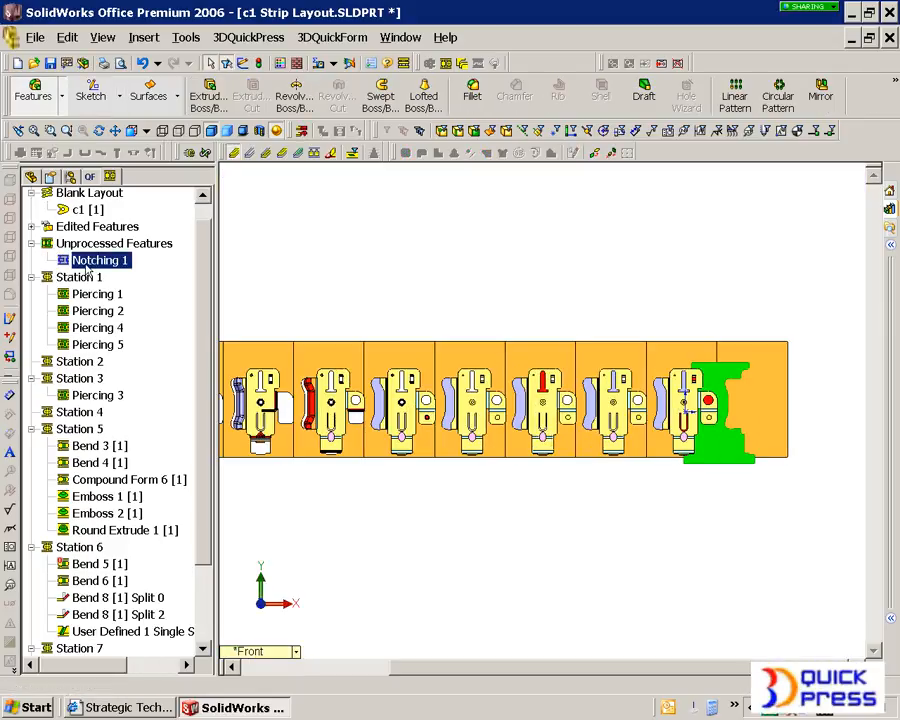
drag(88, 268, 140, 378)
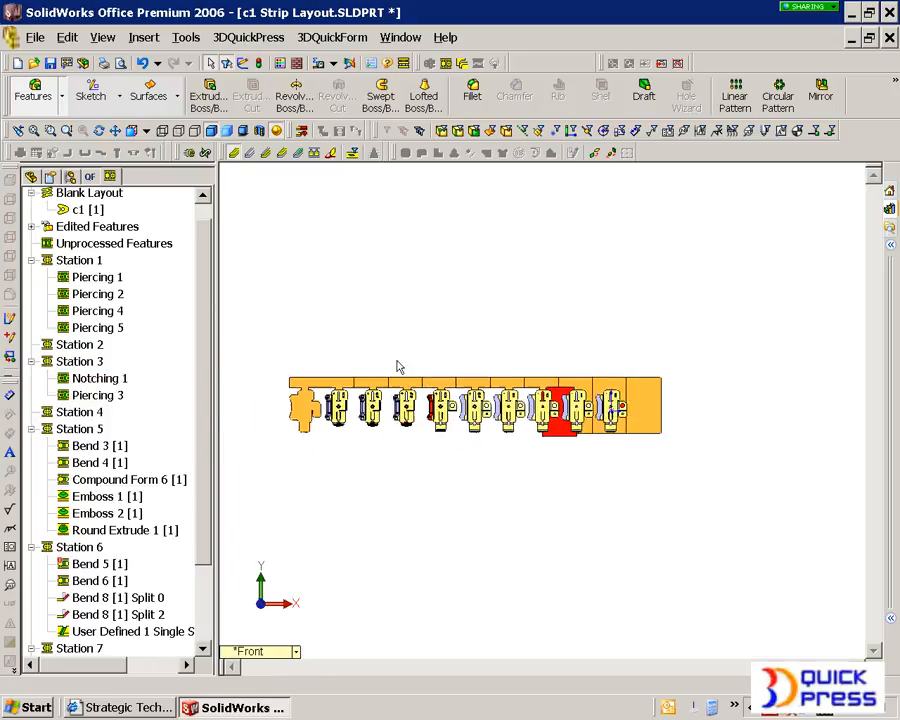
scroll(466, 420, up, 2)
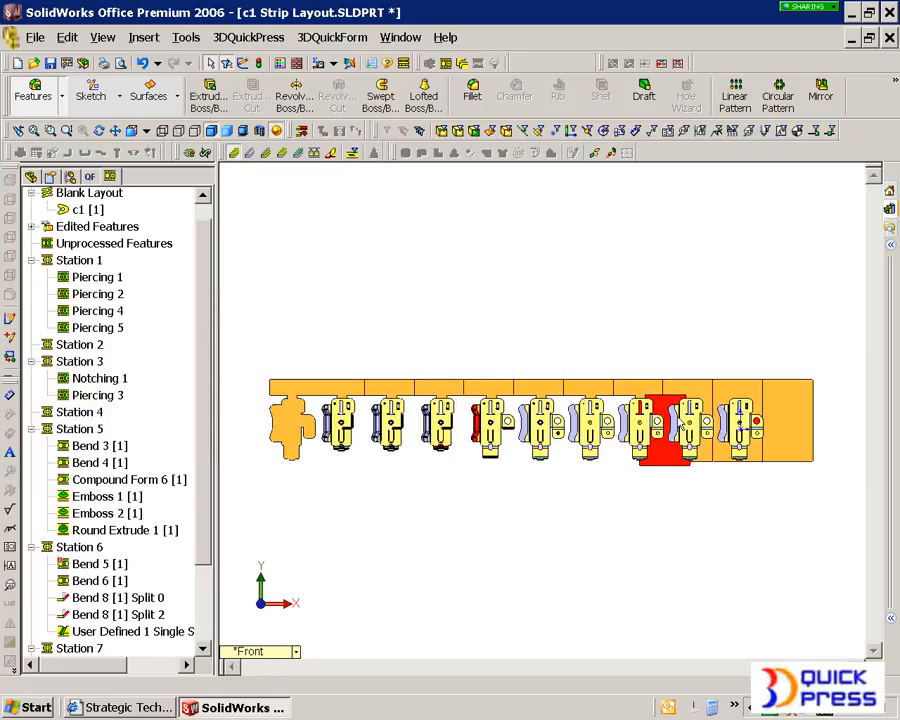
scroll(682, 423, down, 3)
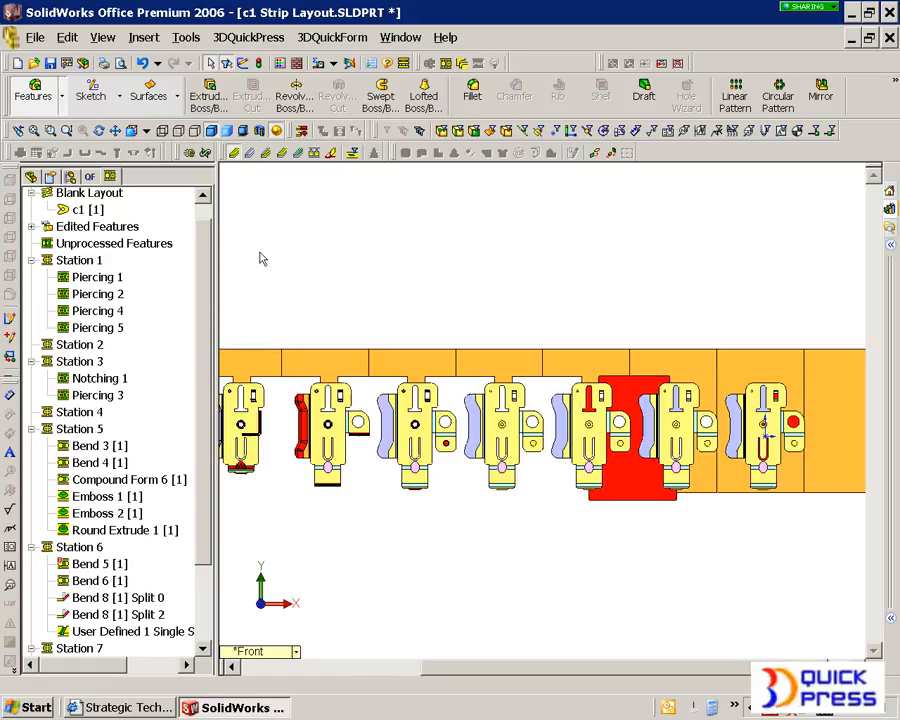
- Start another notching feature from the unprocessed features, turn on Create Notch Batch Mode, and display the existing notch outline in the sketch
right_click(120, 245)
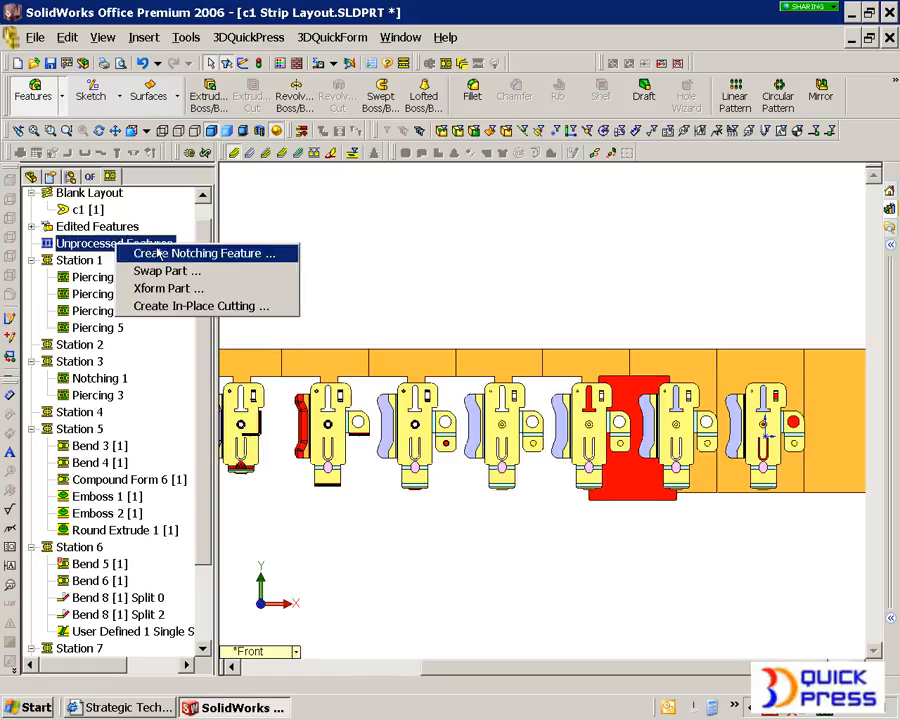
click(200, 253)
right_click(463, 215)
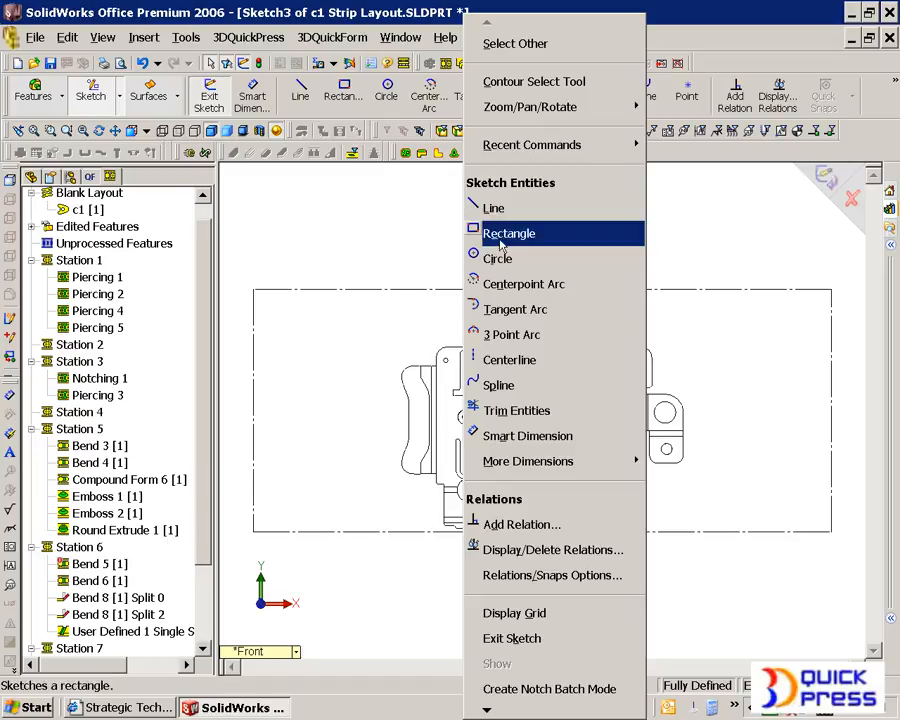
click(542, 697)
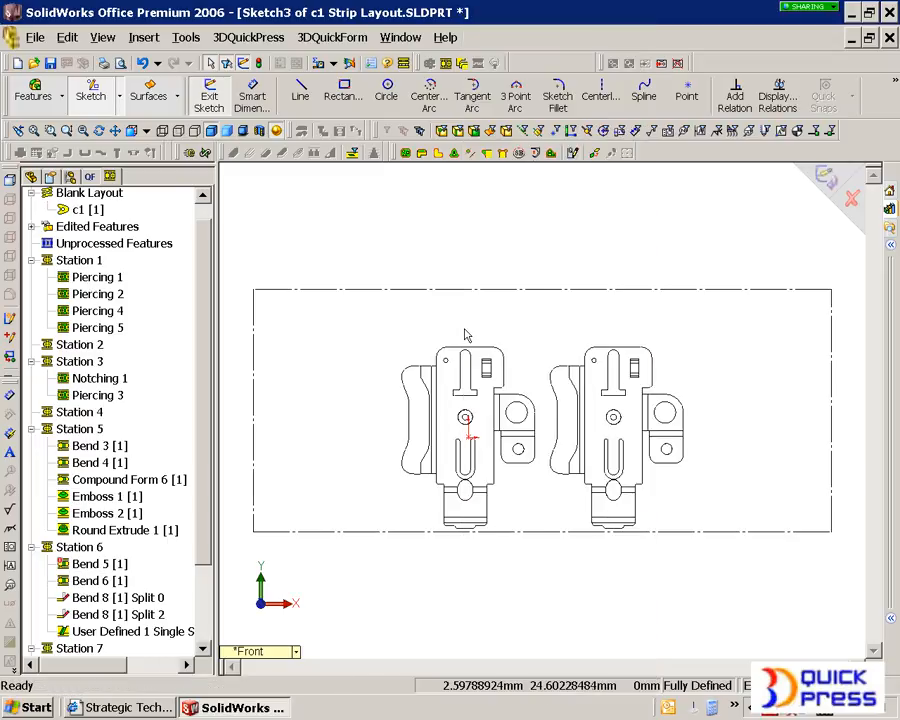
right_click(462, 238)
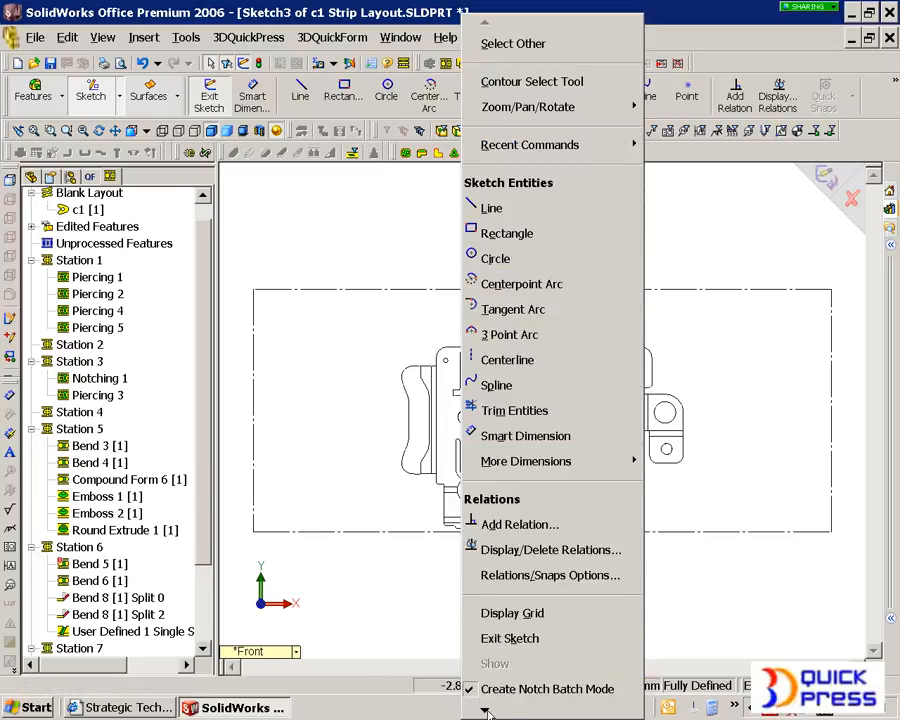
scroll(502, 679, down, 3)
click(506, 655)
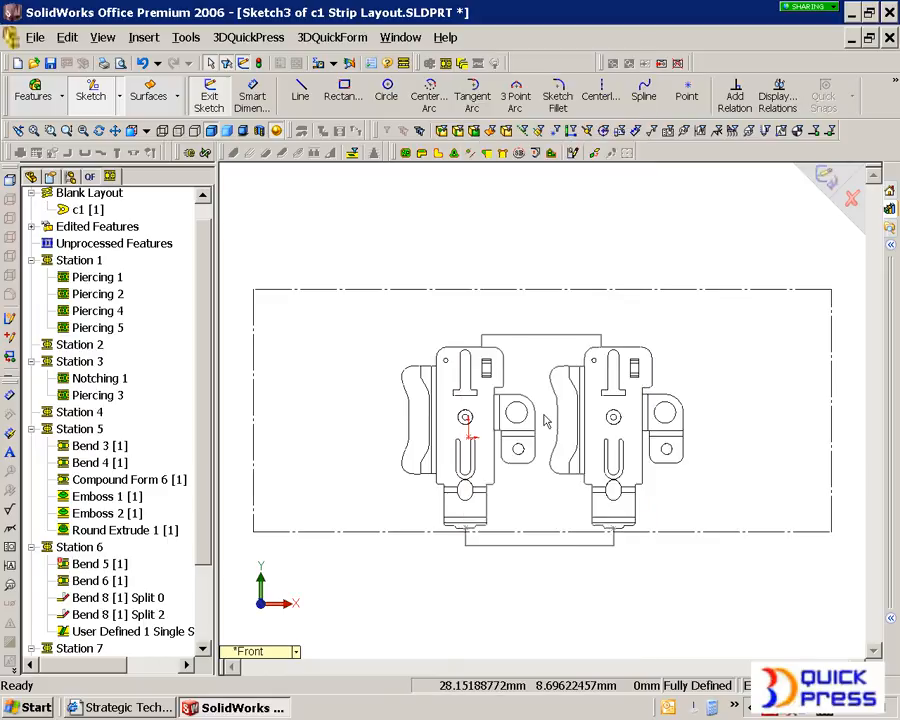
scroll(540, 416, down, 3)
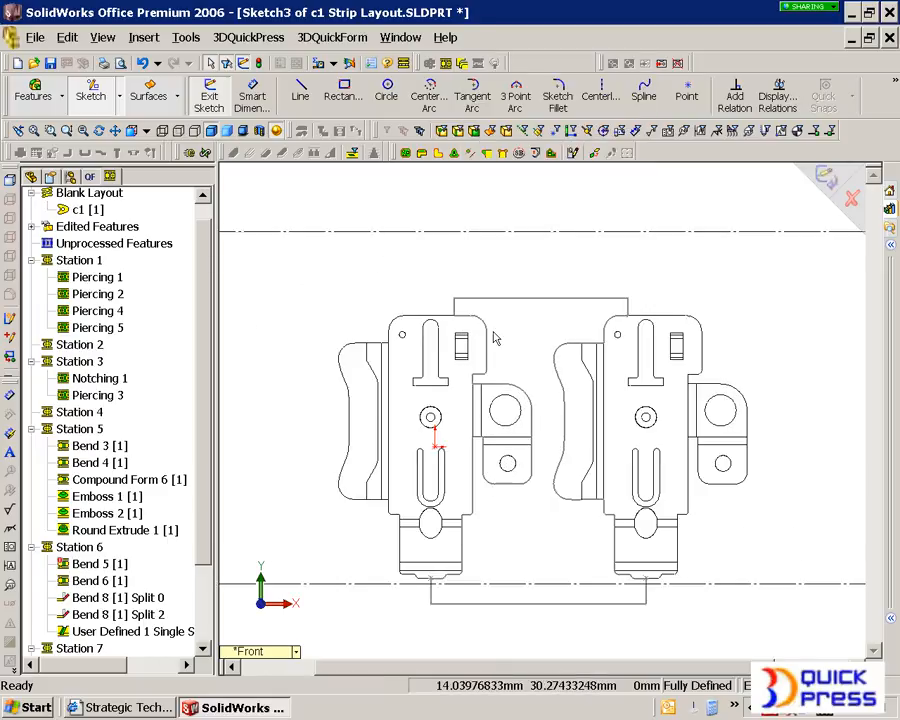
- Sketch a rectangular notch from the first blank's top edge past the strip's upper edge, trim it to the blank contour, and finish it
click(343, 92)
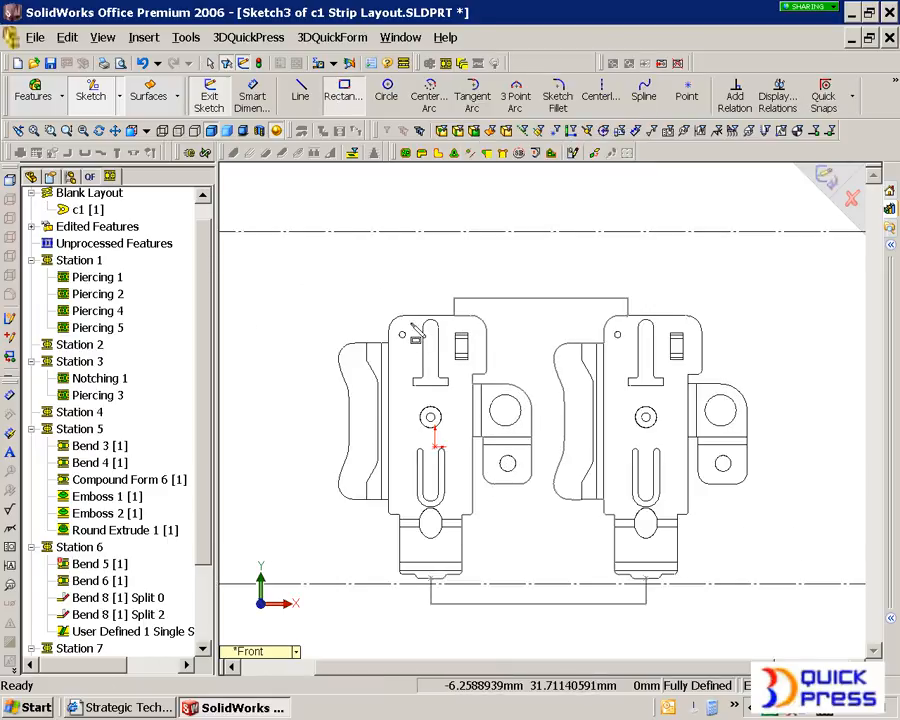
mouse_move(410, 321)
mouse_down()
mouse_move(462, 236)
mouse_move(457, 219)
mouse_up()
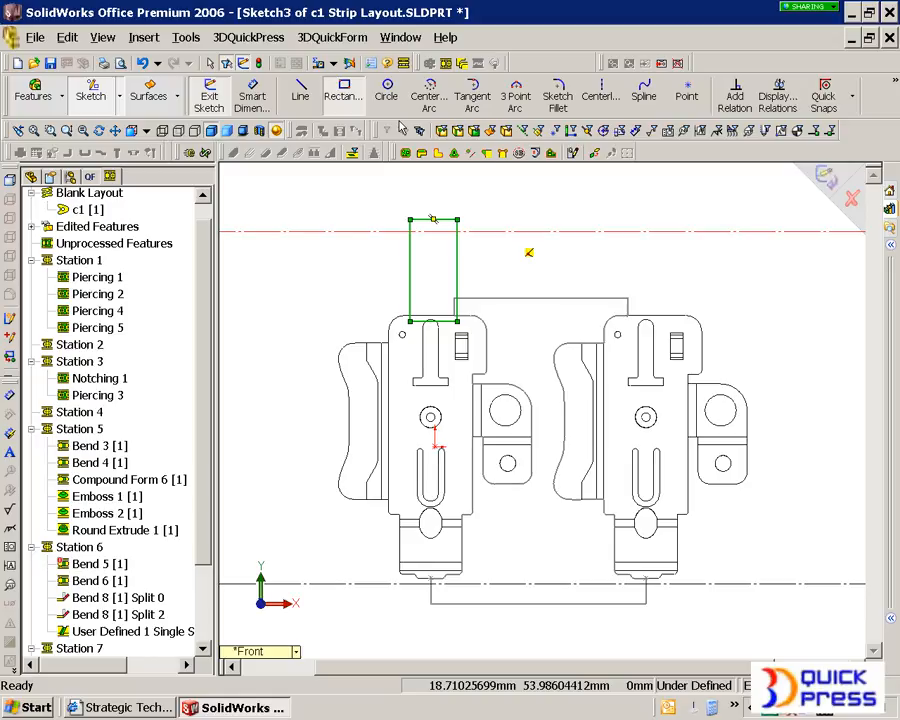
click(573, 152)
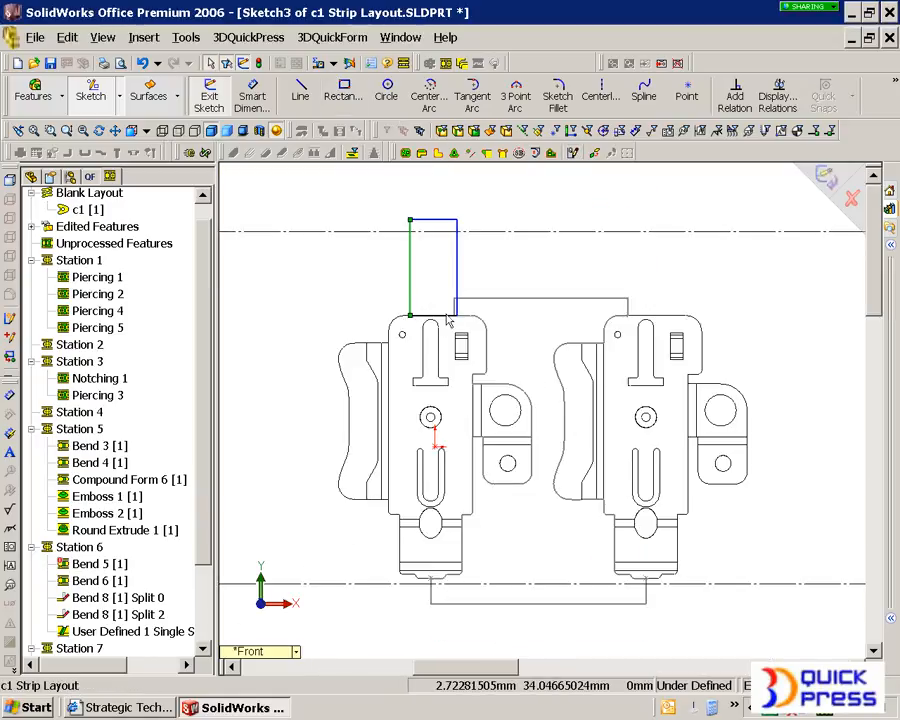
scroll(436, 320, down, 5)
scroll(516, 184, up, 2)
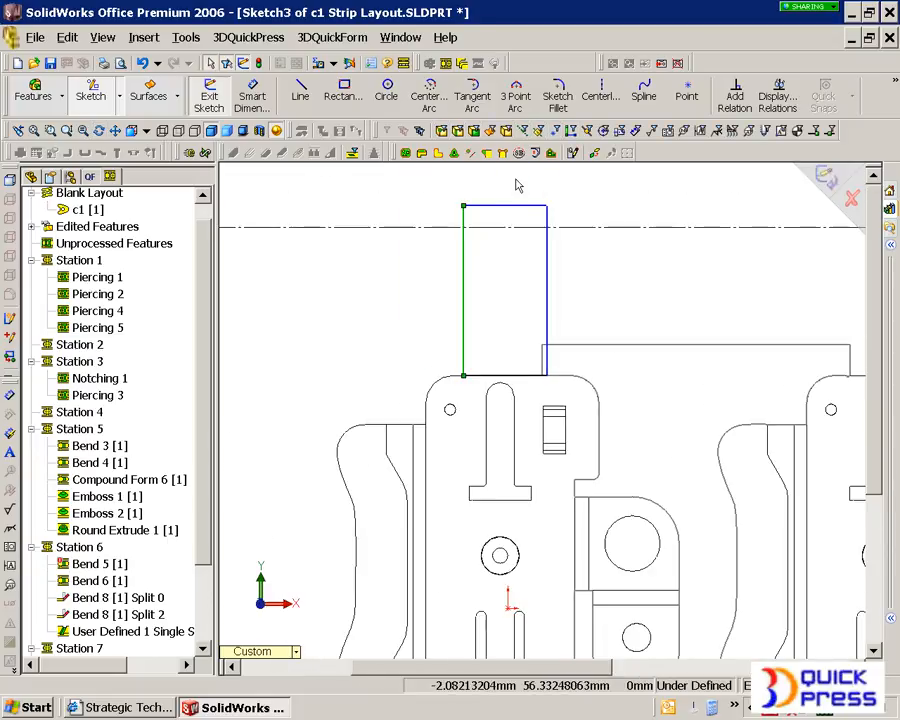
click(518, 183)
scroll(549, 356, down, 1)
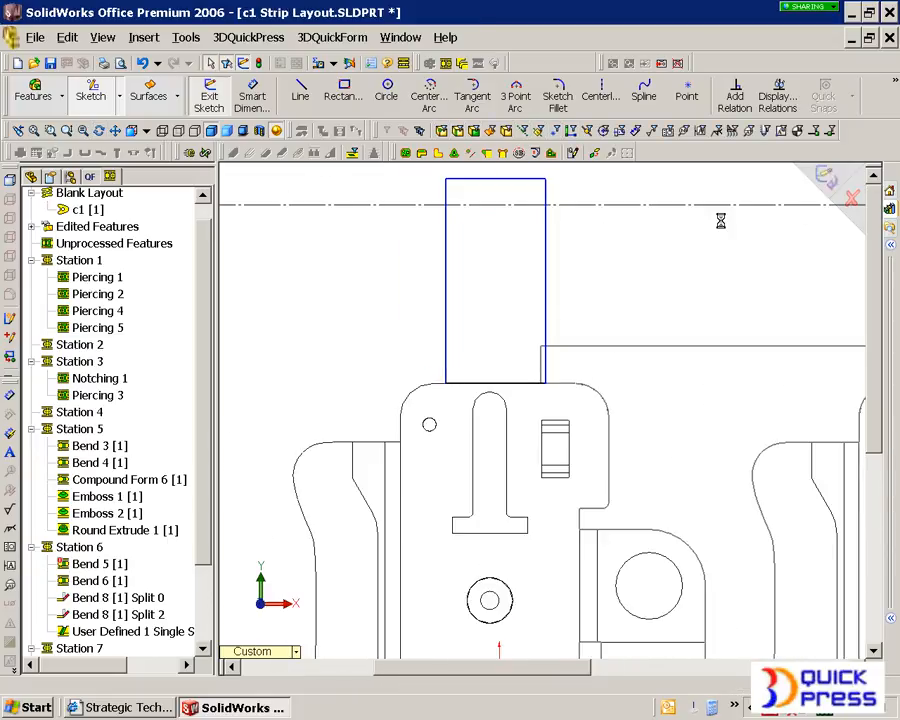
- Continue with one more notching feature, a circle of about 3.4 mm radius inside the rectangular notch, and end the notching batch
click(410, 378)
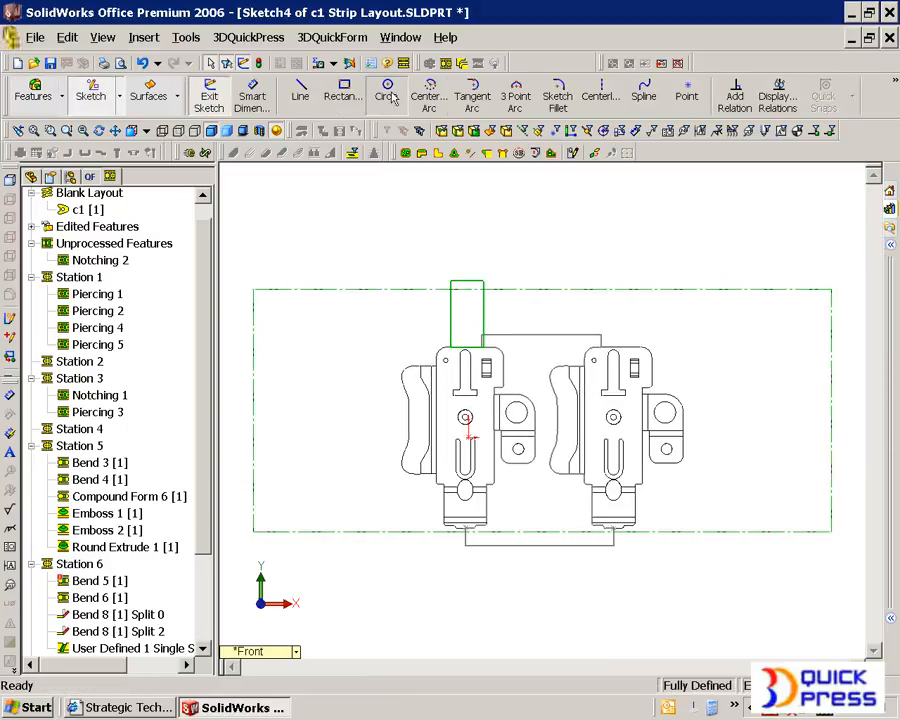
click(386, 93)
click(468, 313)
click(482, 332)
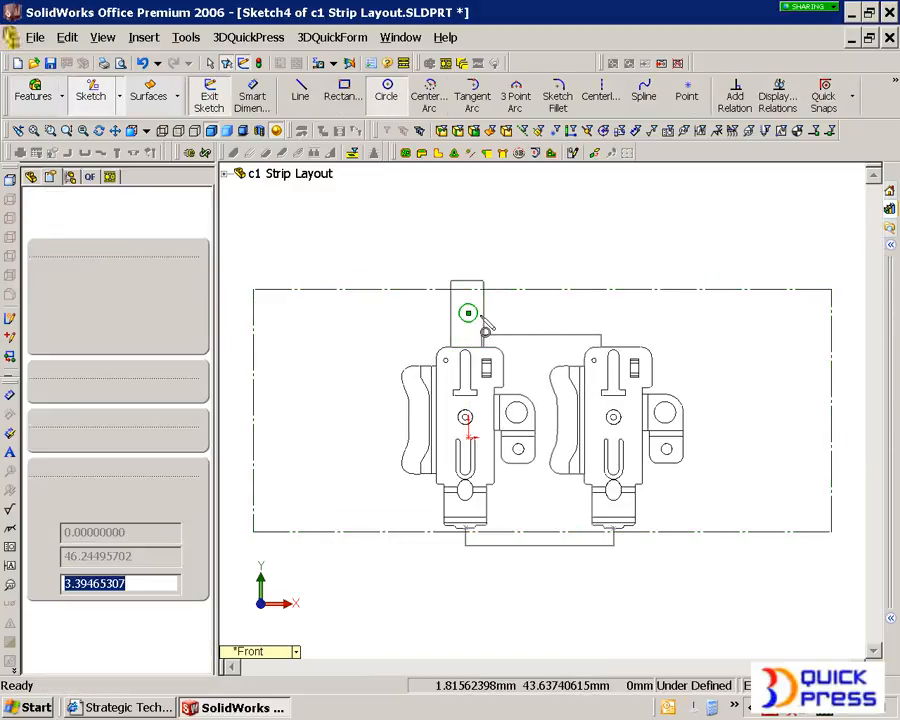
right_click(500, 250)
click(520, 125)
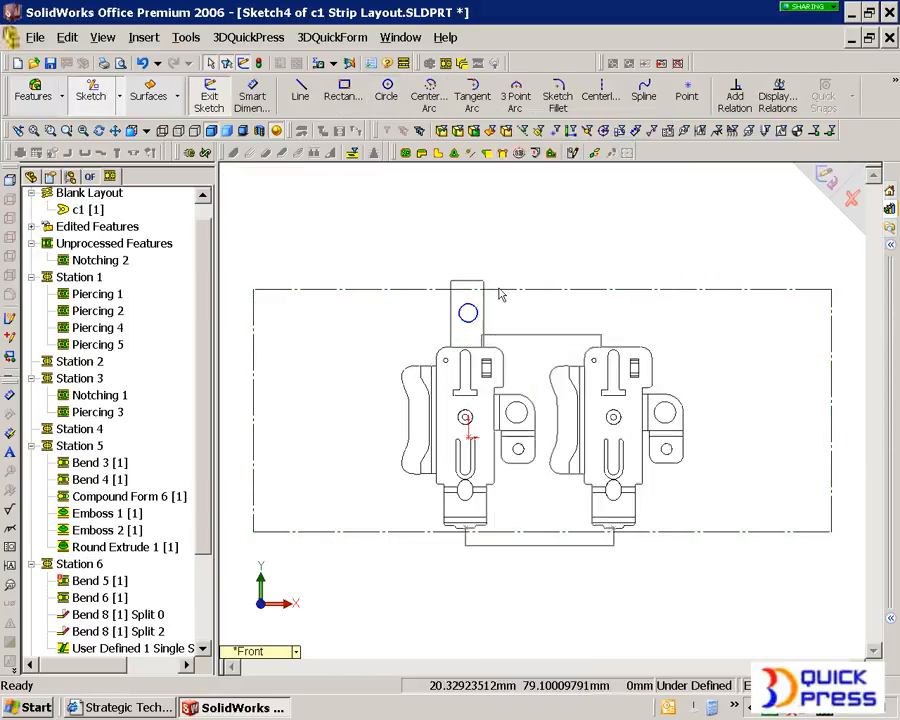
scroll(498, 295, down, 2)
key(ctrl+b)
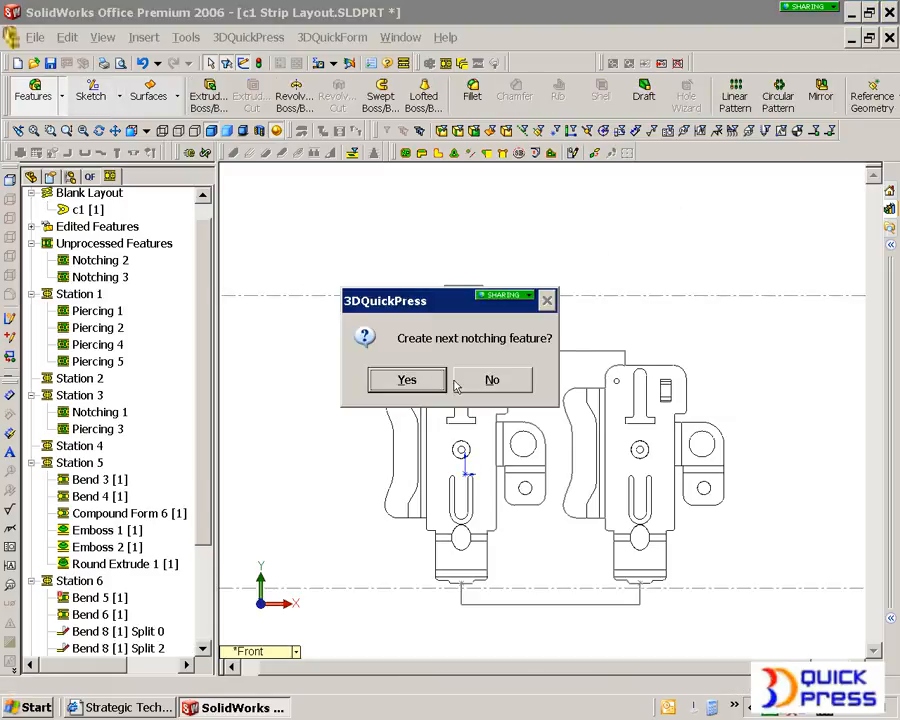
click(490, 380)
- Hide the displayed notching sketch outlines on the strip
scroll(500, 455, up, 2)
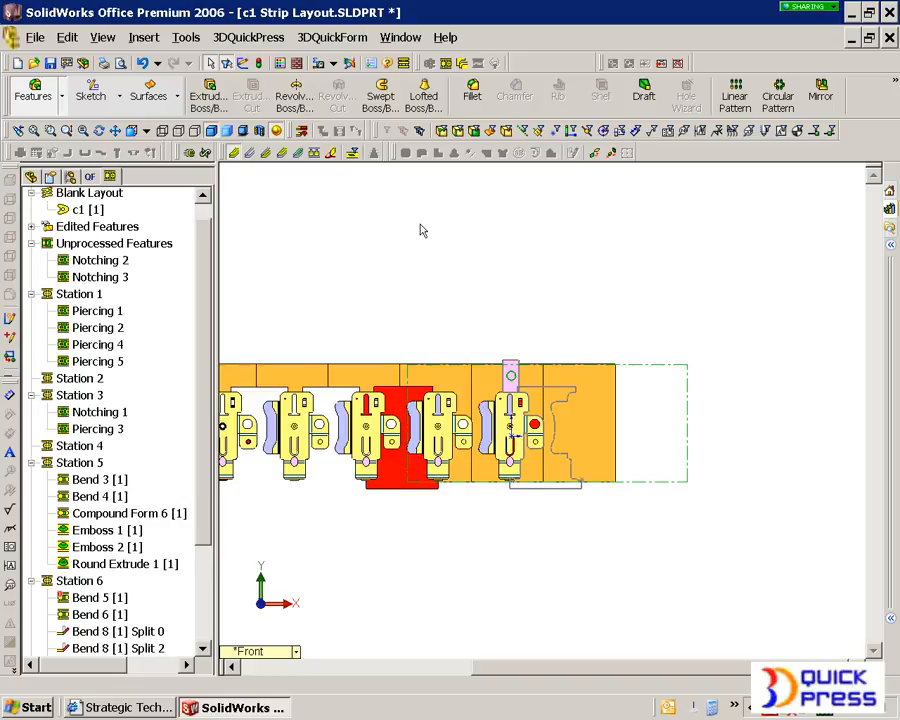
right_click(421, 440)
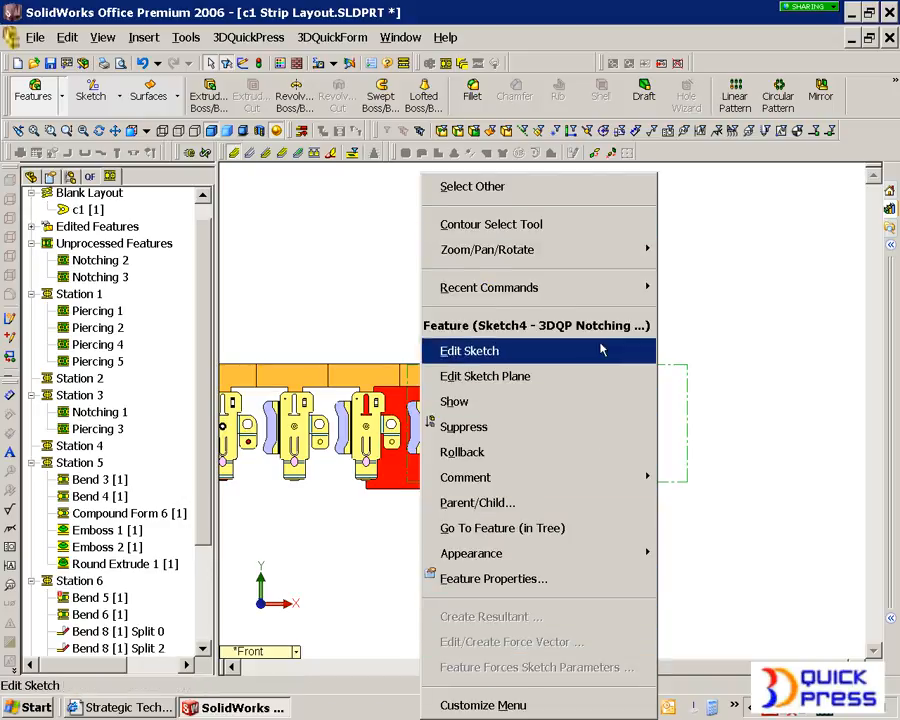
key(Escape)
right_click(443, 249)
click(497, 617)
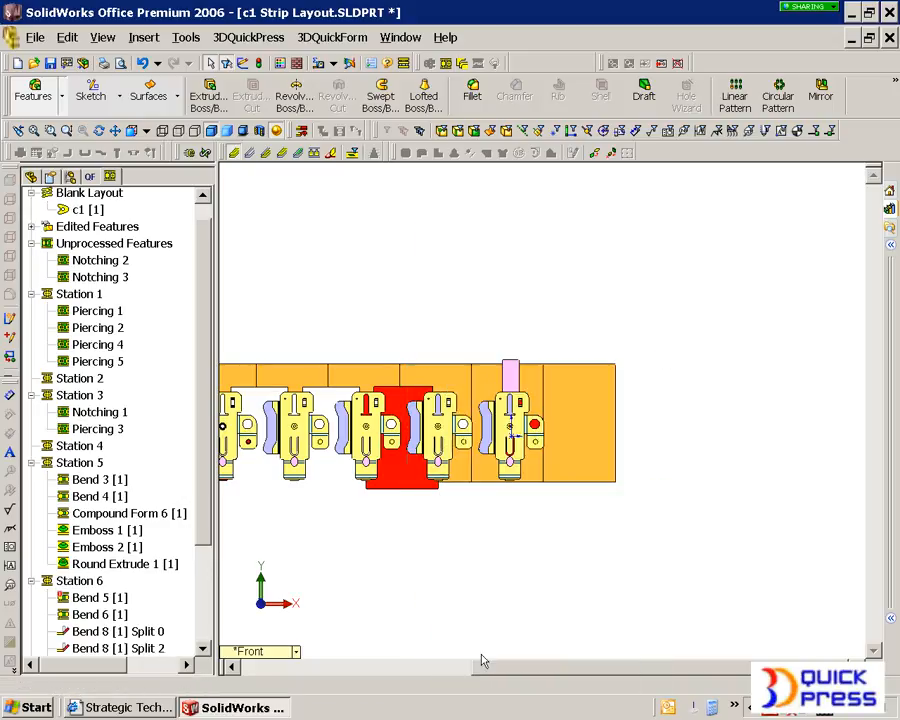
scroll(422, 464, up, 3)
scroll(368, 446, down, 4)
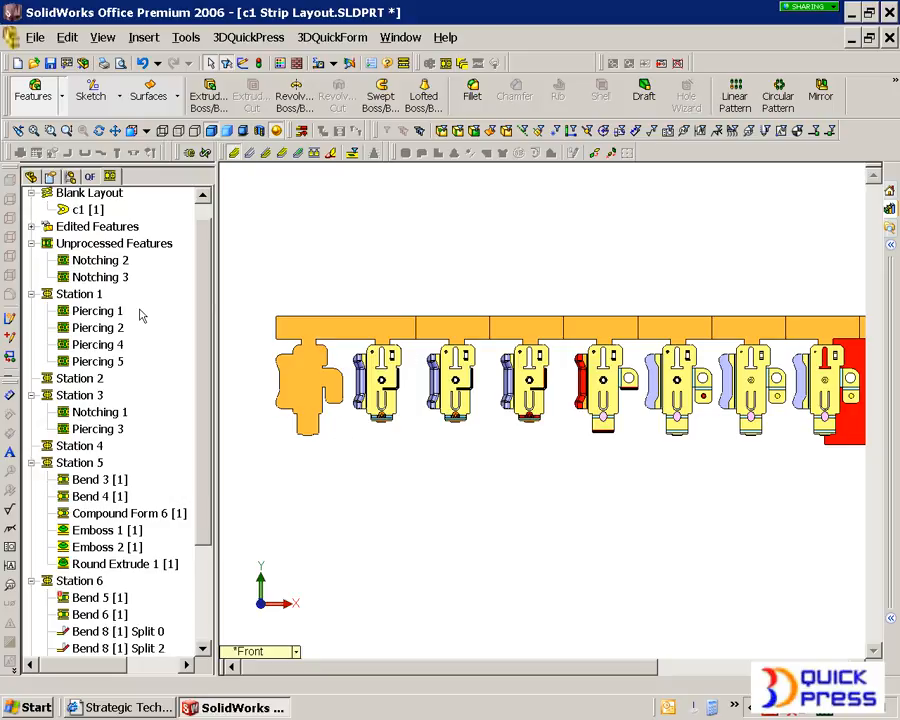
- Apply the rectangular Notching 2 feature to station 9
click(90, 261)
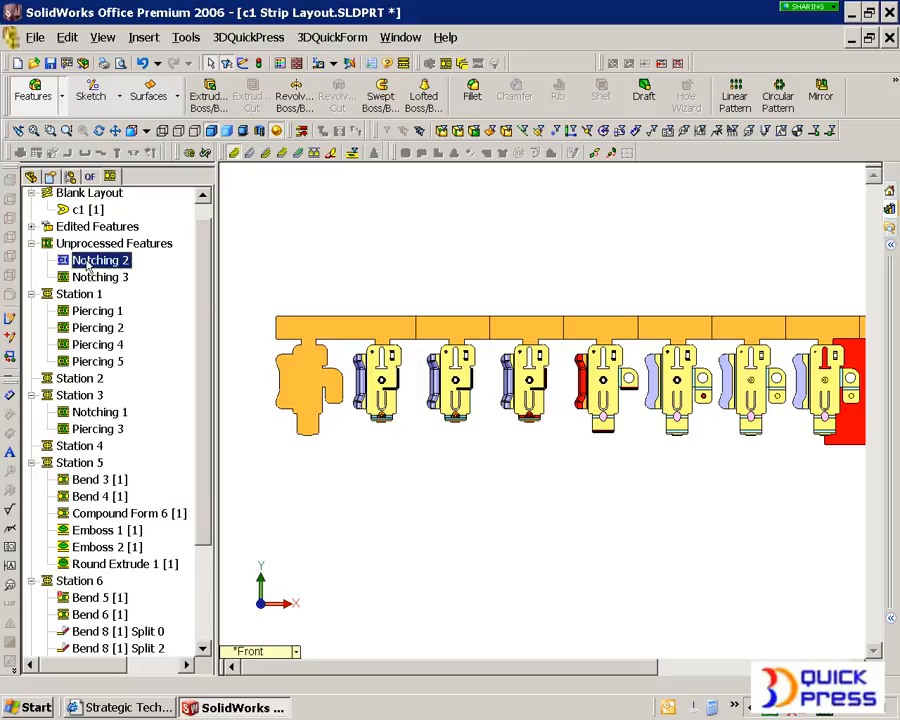
right_click(90, 261)
click(132, 268)
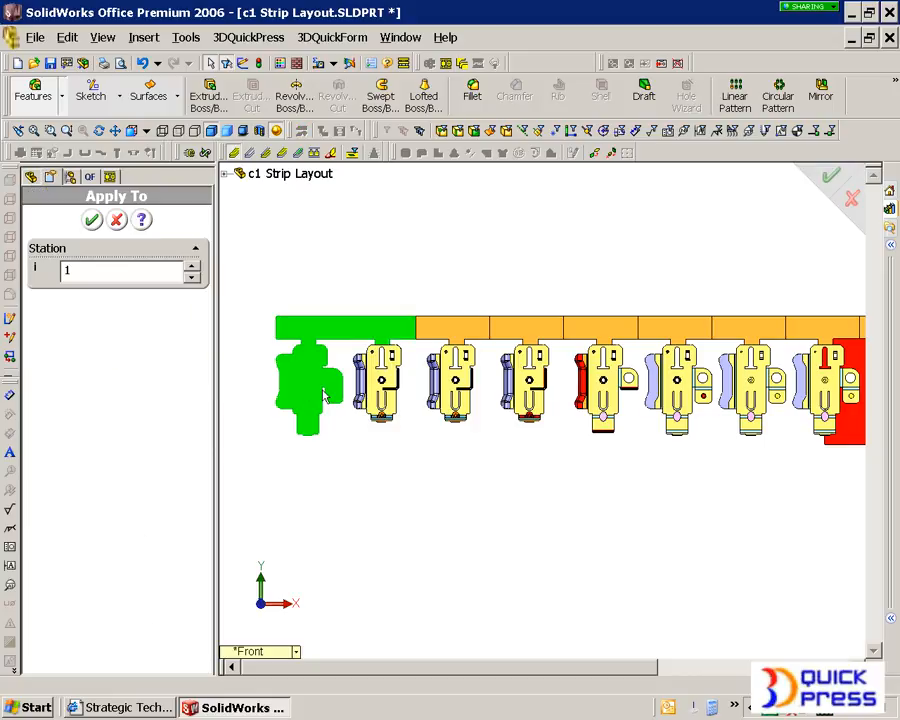
text(9)
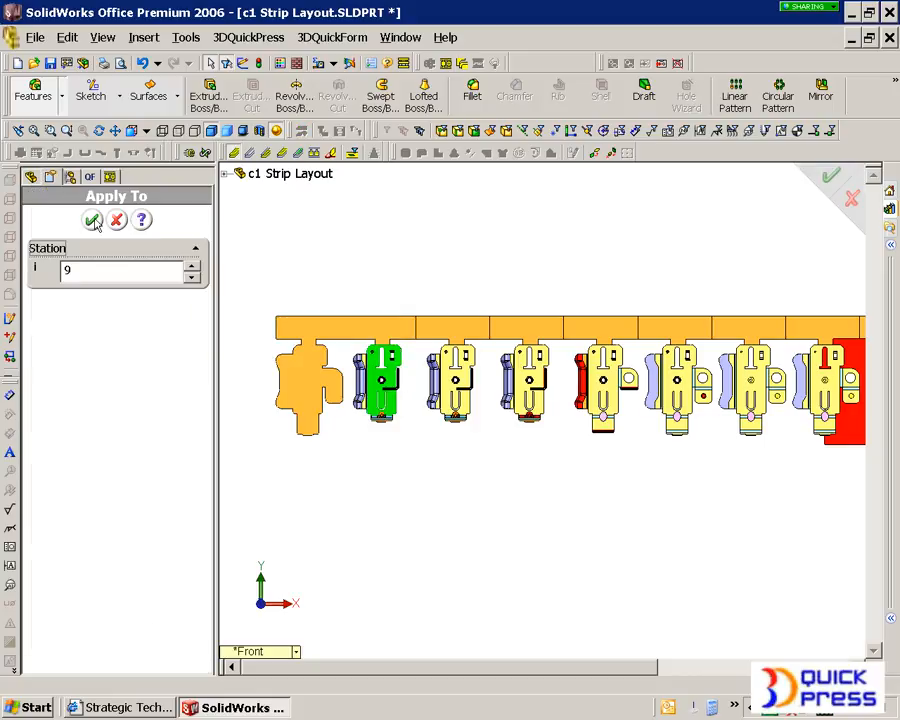
key(Return)
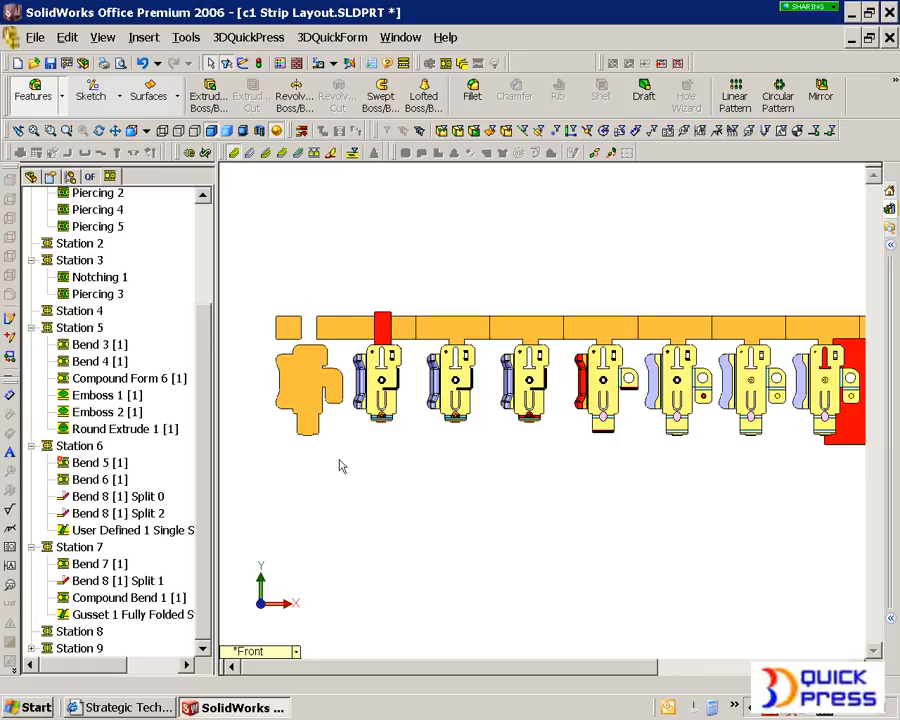
- Assign the circular Notching 3 feature to Station 1
scroll(613, 500, down, 5)
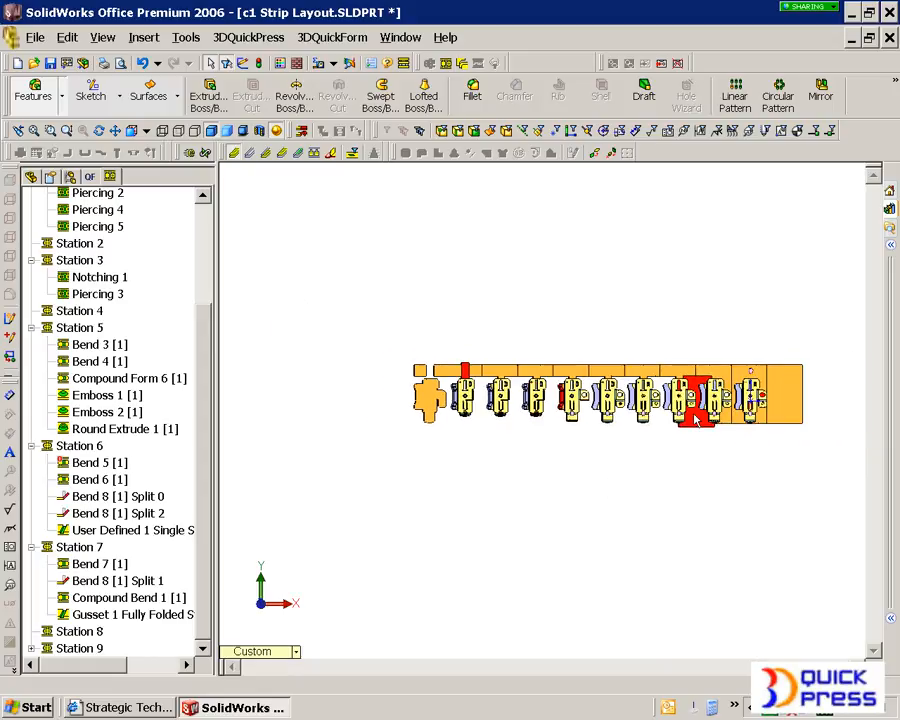
scroll(573, 417, up, 1)
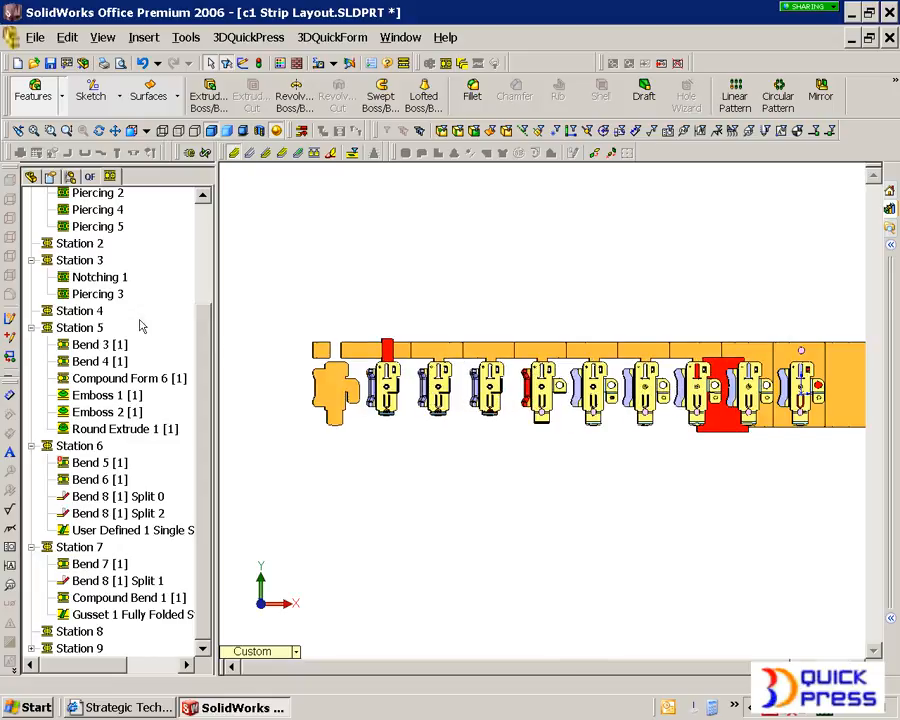
click(202, 222)
drag(104, 283, 80, 297)
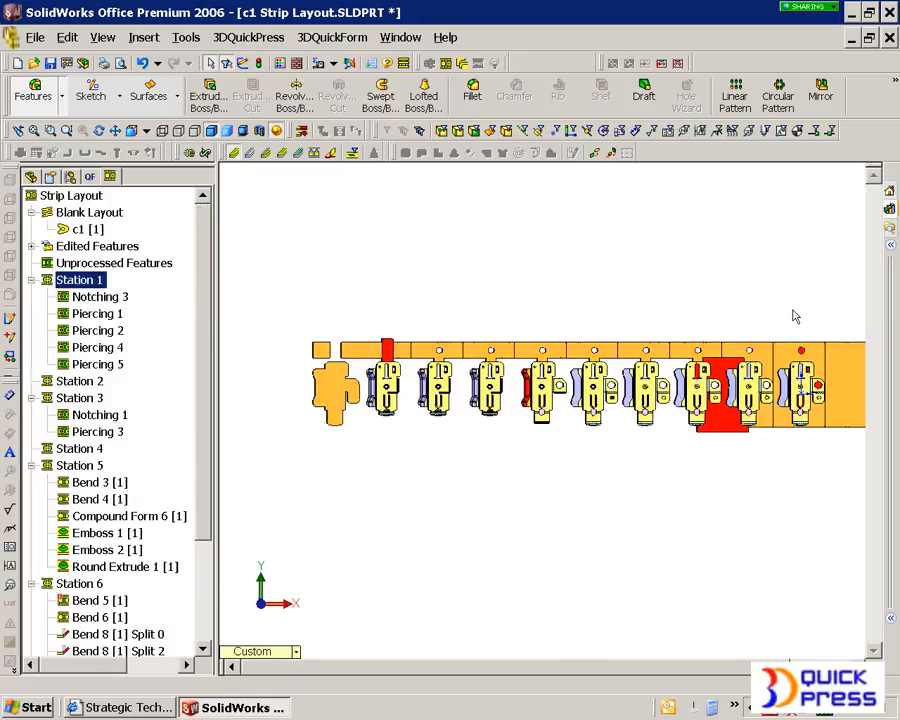
- Turn on the Center of Force Indicator for the strip layout and inspect it on the tilted strip around the red notch
scroll(780, 355, up, 1)
scroll(742, 375, up, 4)
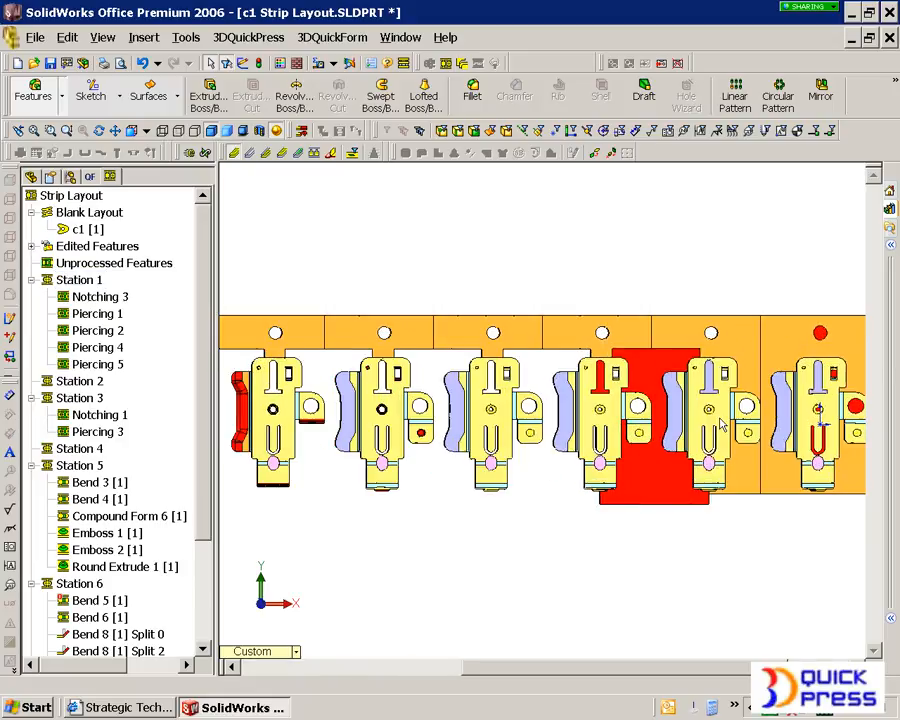
middle_drag(742, 375, 677, 403)
scroll(540, 370, down, 2)
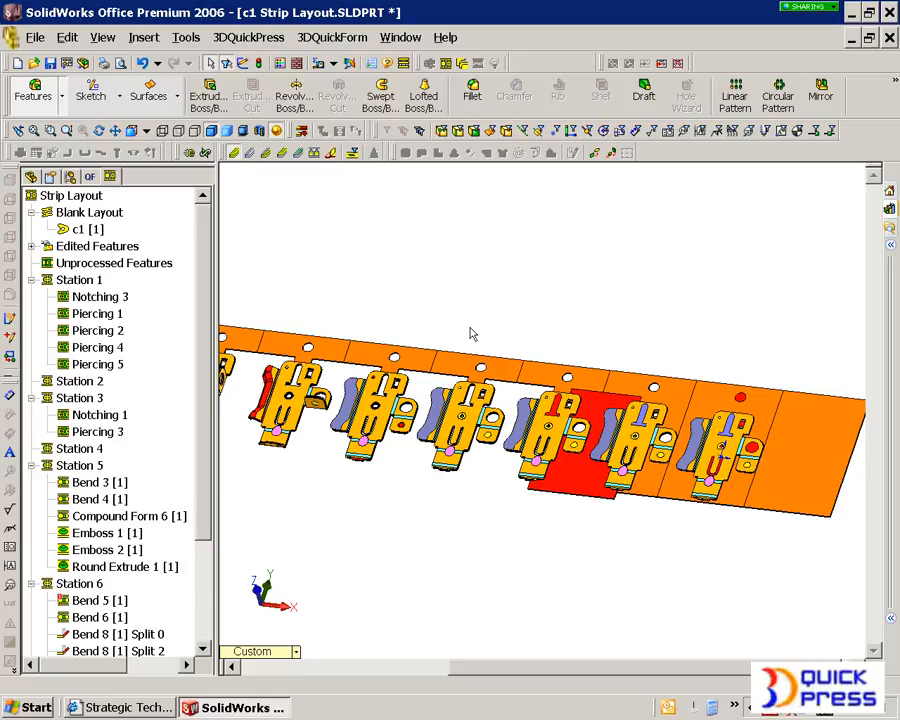
click(248, 37)
mouse_move(330, 90)
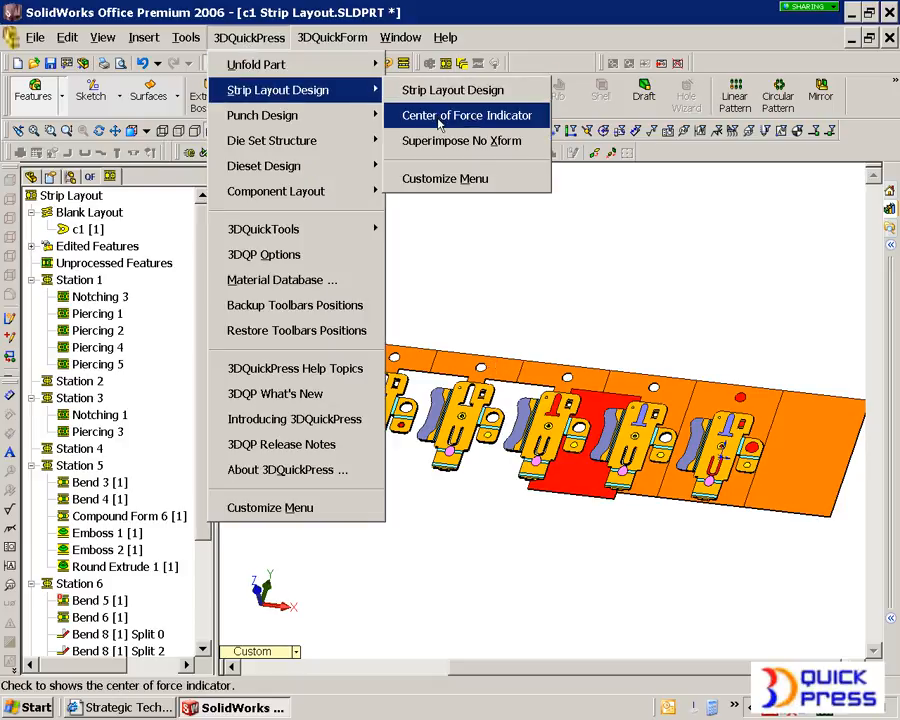
click(435, 116)
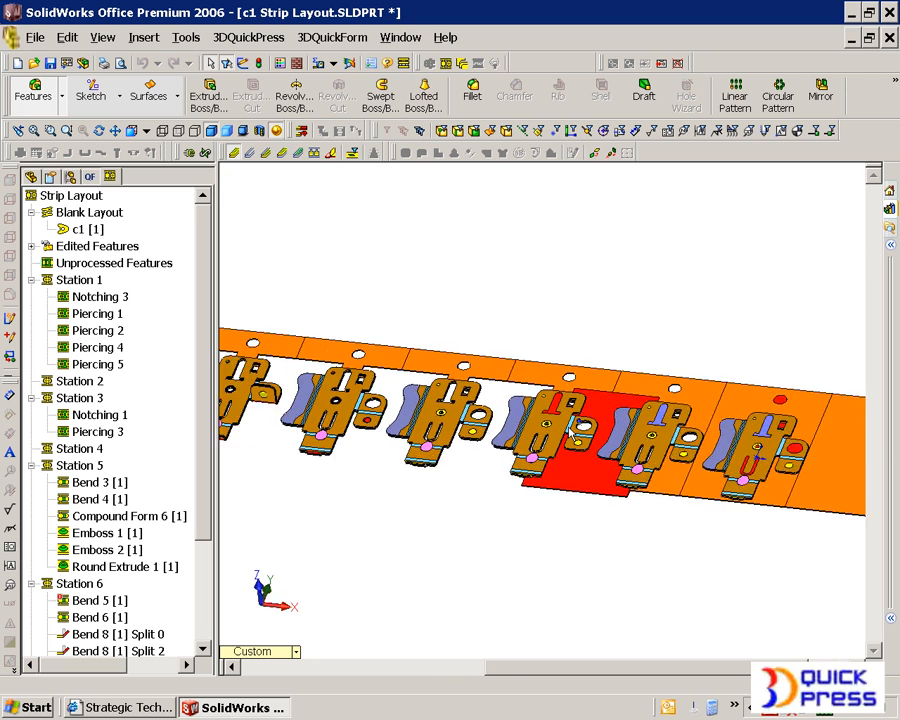
scroll(570, 432, down, 6)
scroll(551, 410, up, 6)
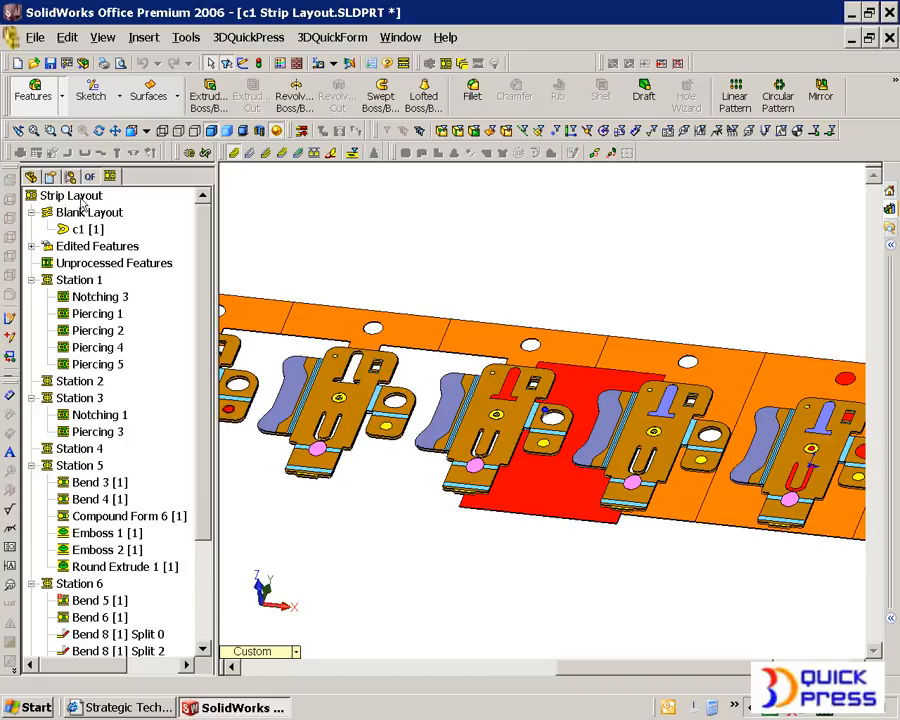
- Sketch a rectangle on the Front Plane around the first three stations of the strip
scroll(338, 425, up, 2)
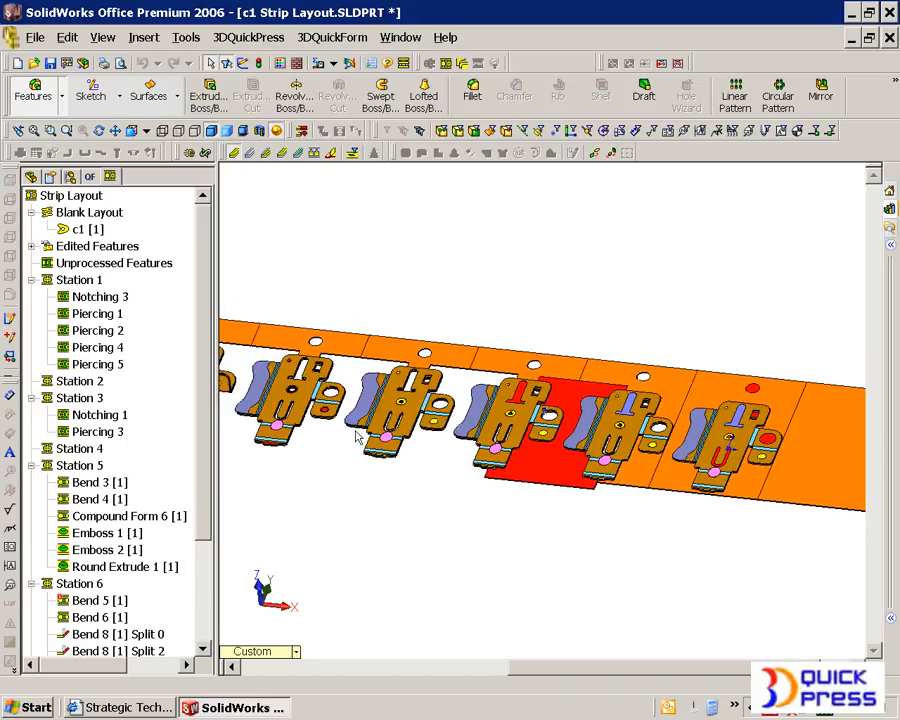
click(52, 176)
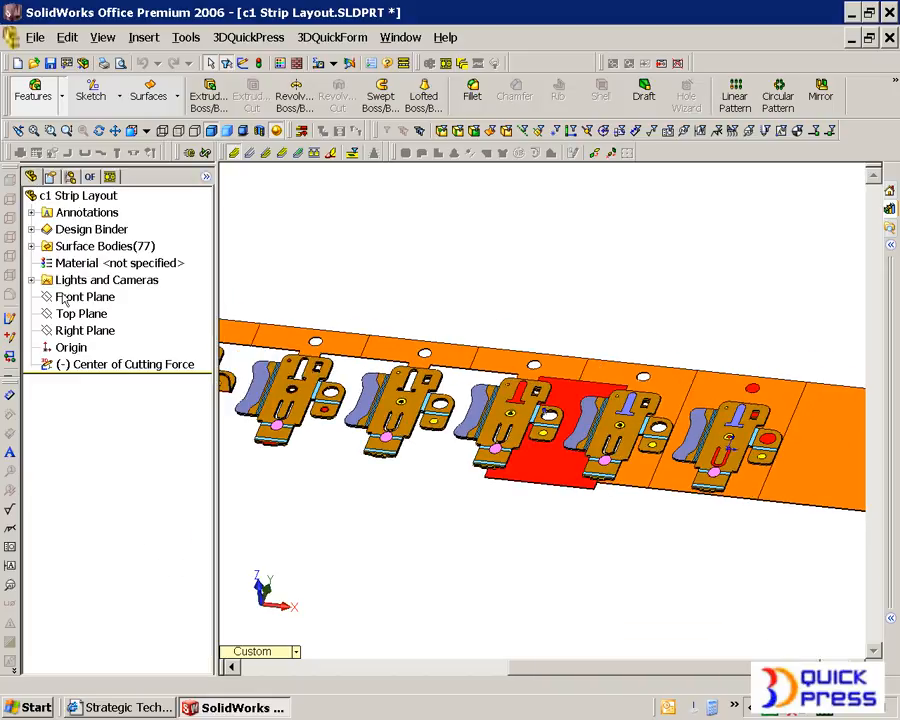
right_click(84, 299)
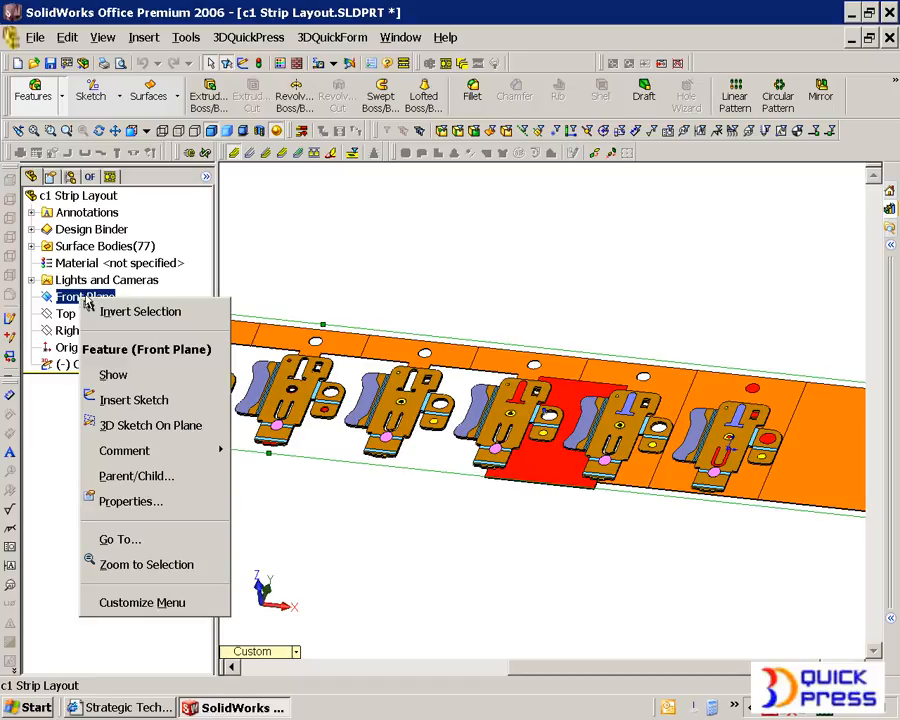
click(134, 400)
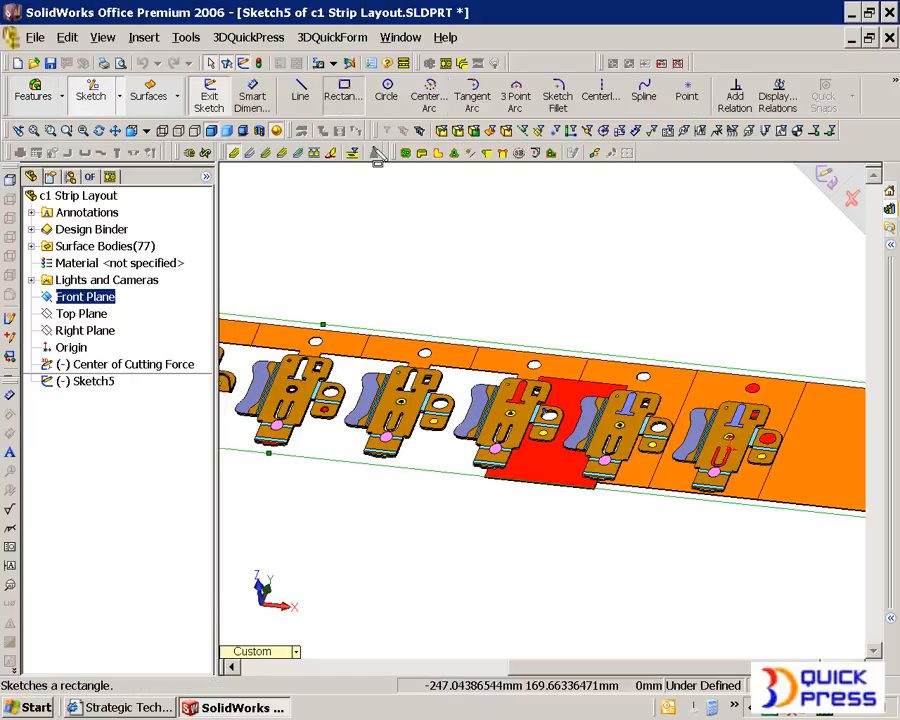
mouse_move(462, 317)
mouse_down()
mouse_move(677, 589)
mouse_move(739, 564)
mouse_move(735, 548)
mouse_up()
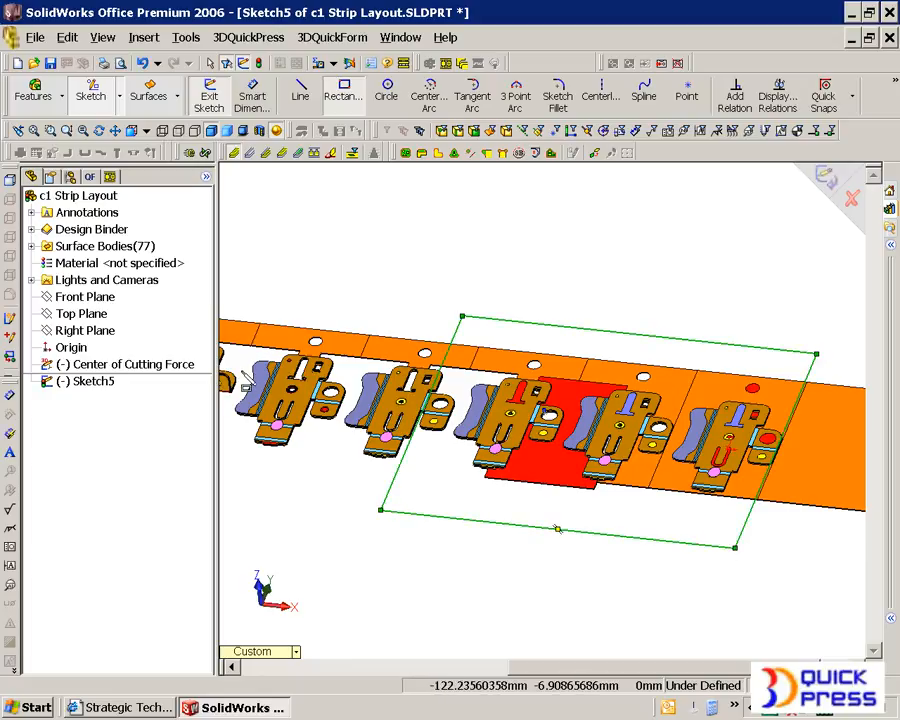
click(111, 180)
right_click(94, 198)
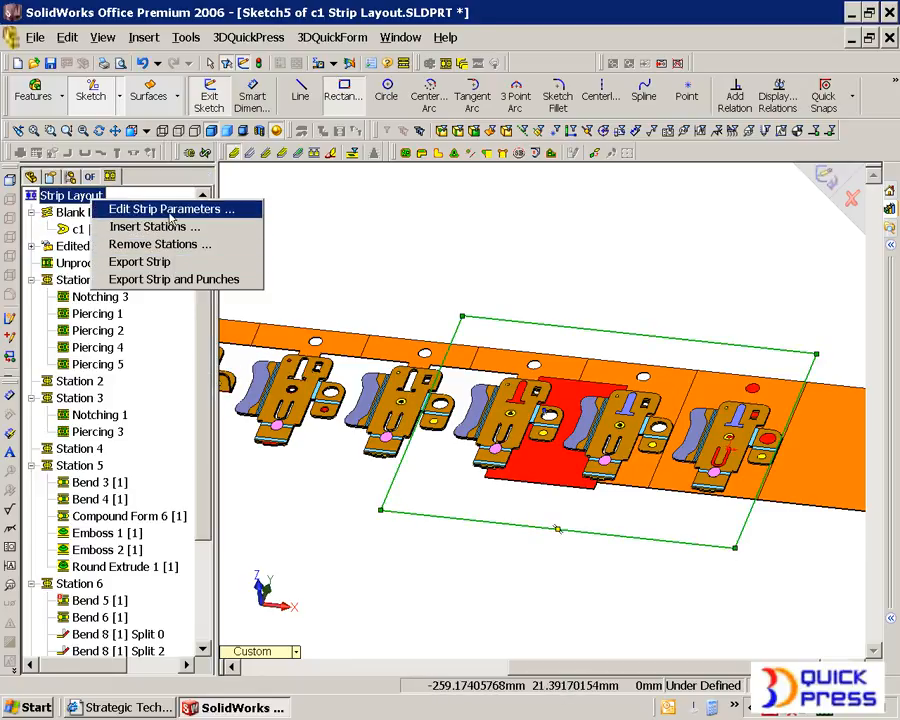
click(324, 234)
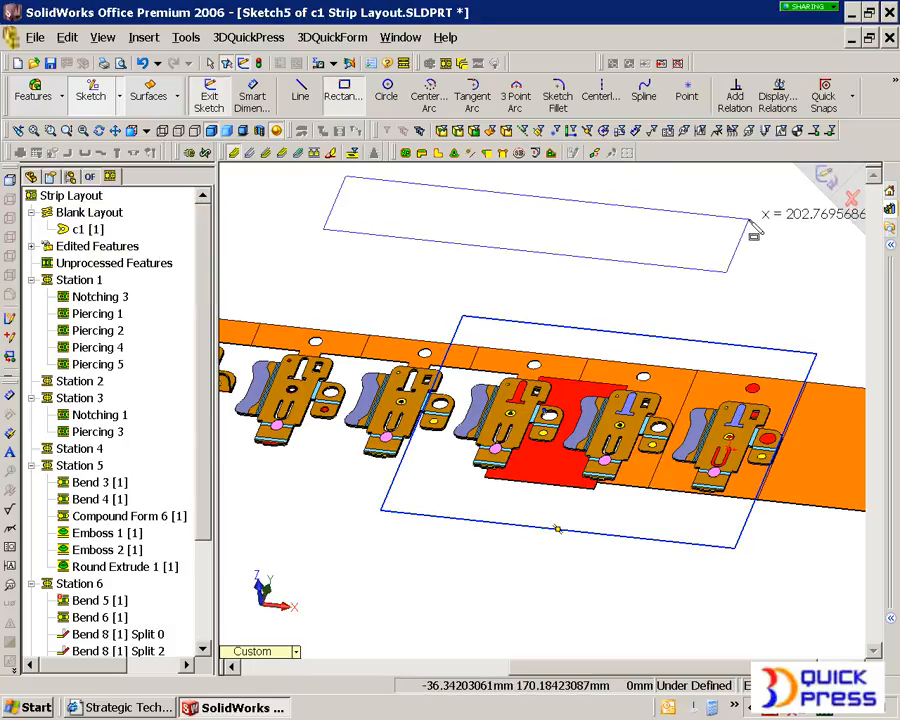
click(770, 235)
key(ctrl+z)
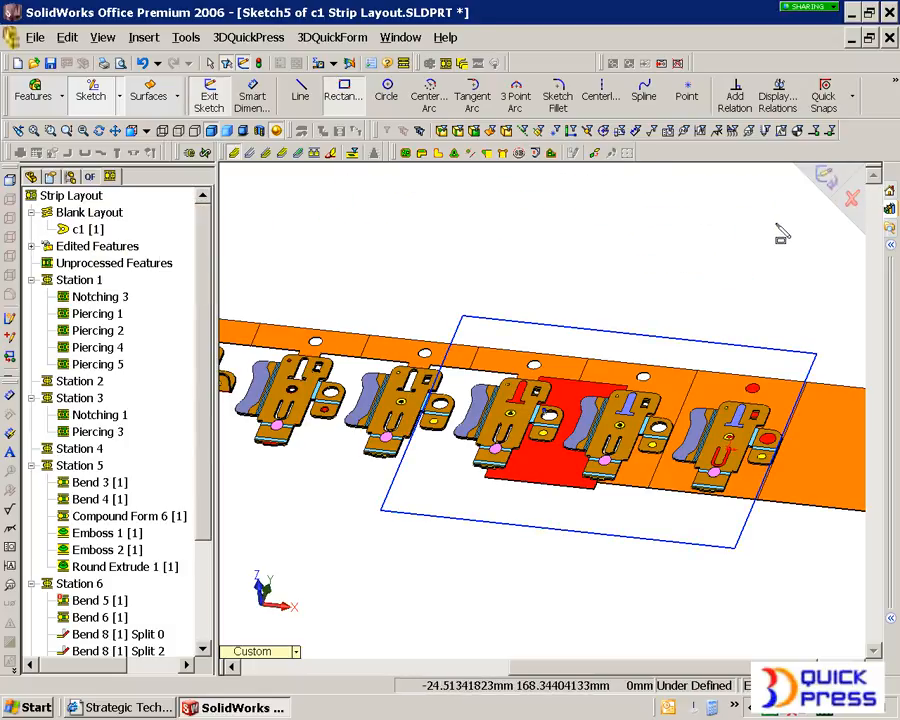
- Exit the rectangle sketch and create feature force vectors for the strip layout
click(826, 178)
right_click(76, 197)
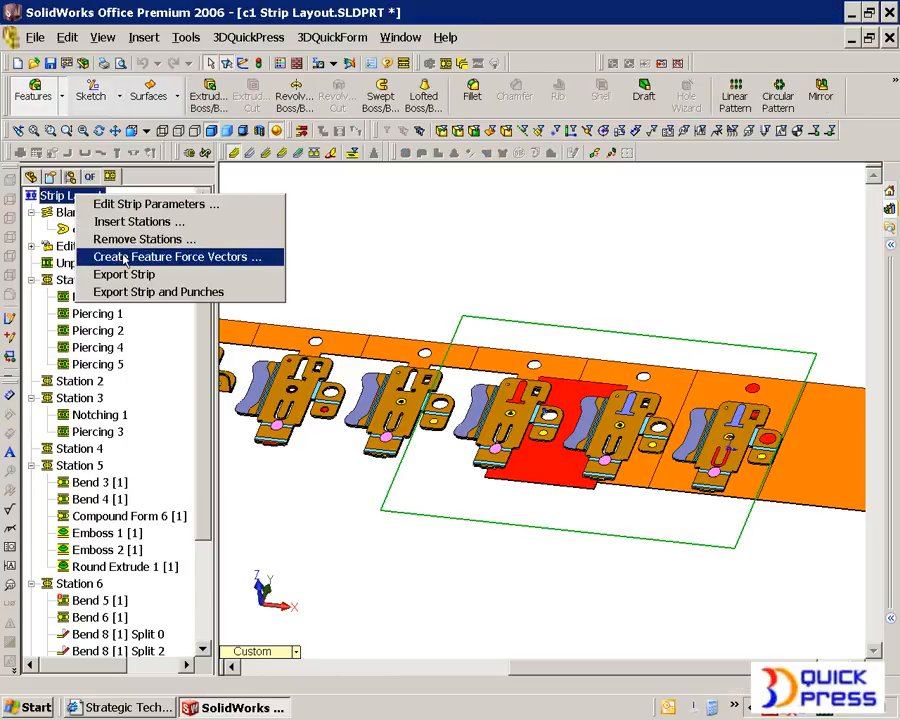
click(125, 257)
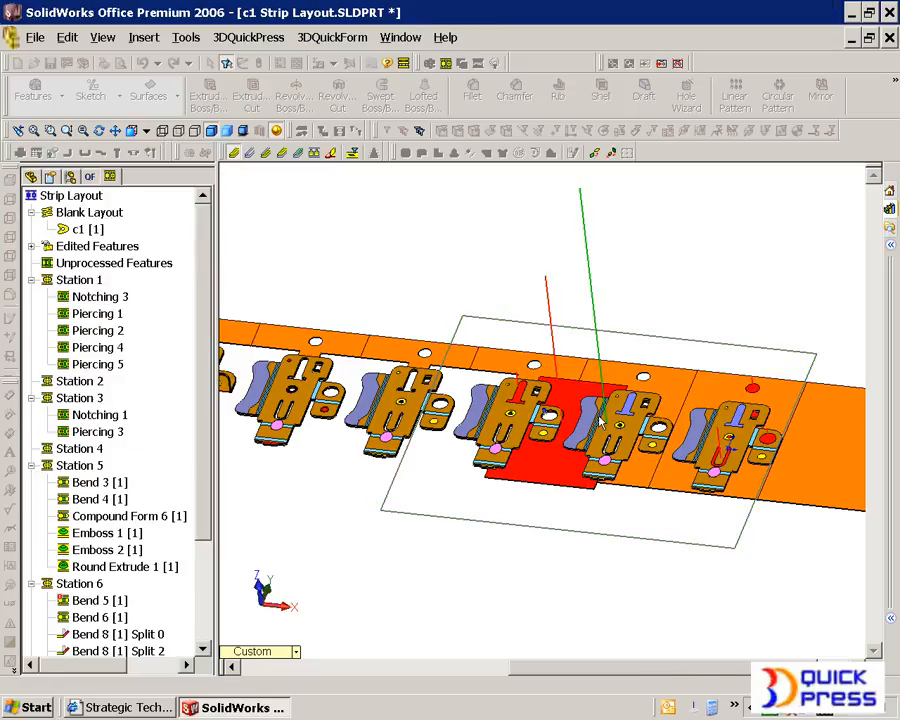
middle_drag(600, 422, 717, 458)
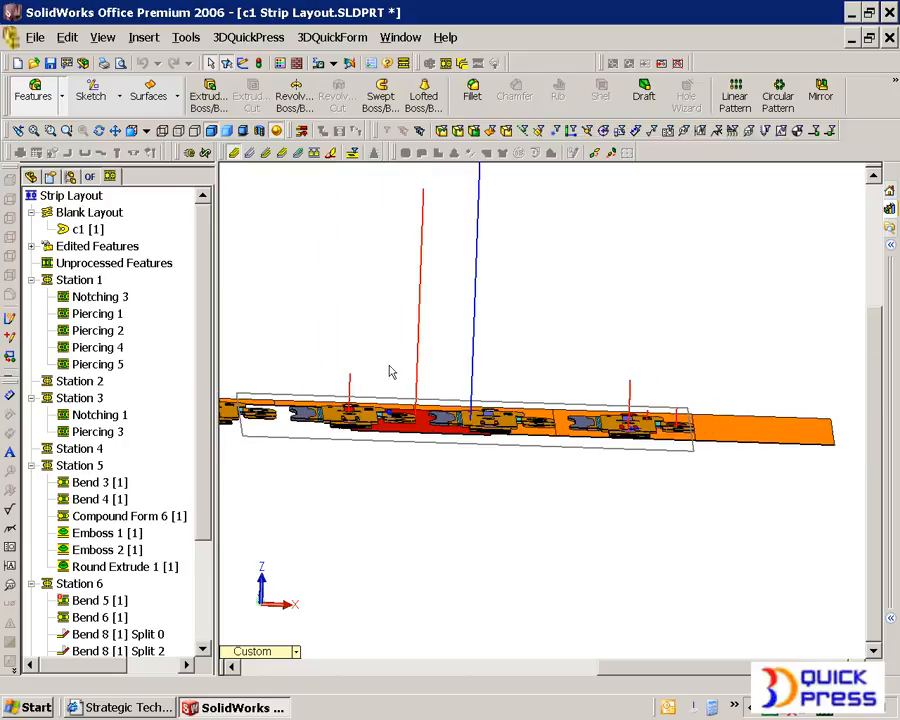
- Review the commands available for the 3DQP FV 1 force vector sketch and open it for editing
click(31, 176)
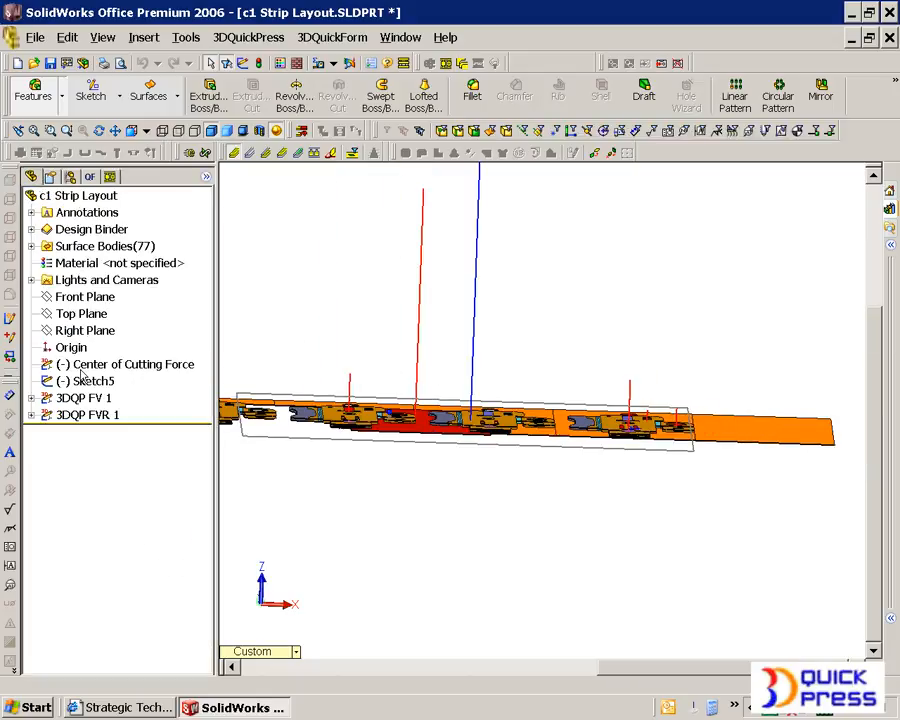
right_click(90, 400)
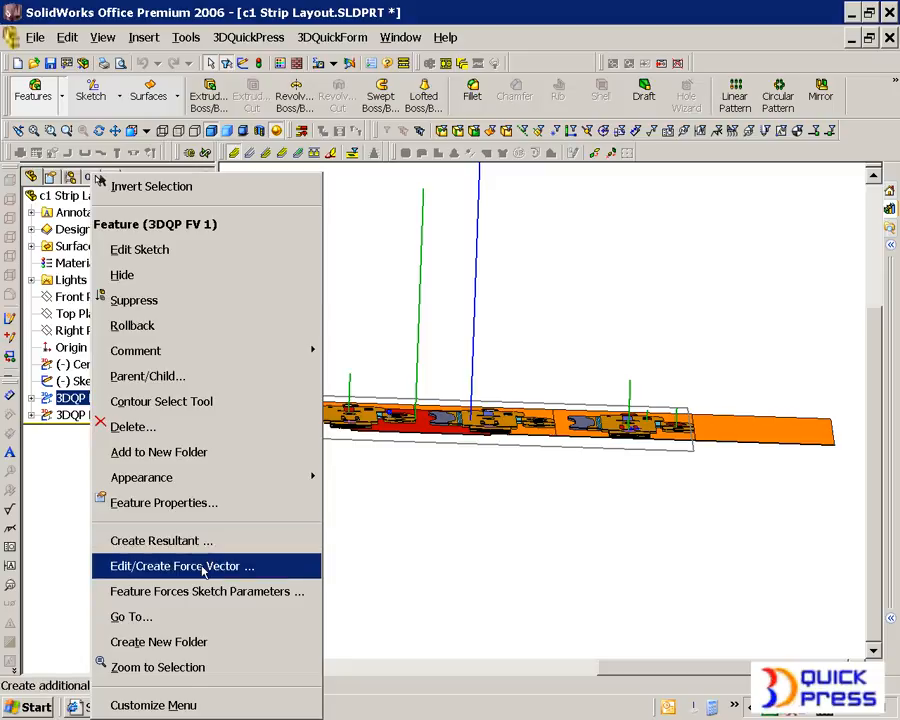
click(45, 410)
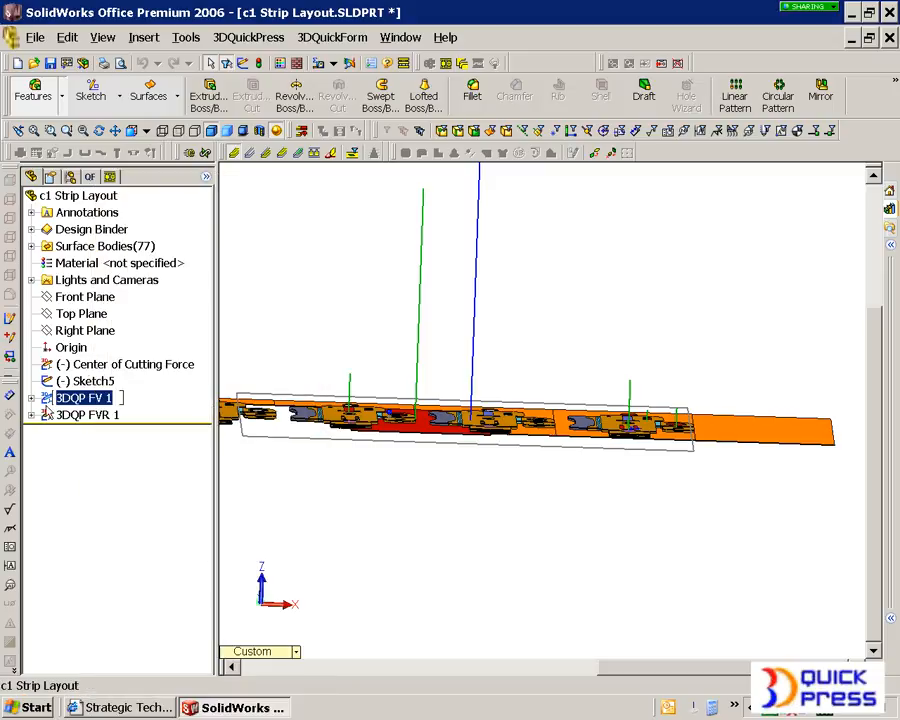
click(50, 414)
click(50, 398)
right_click(50, 398)
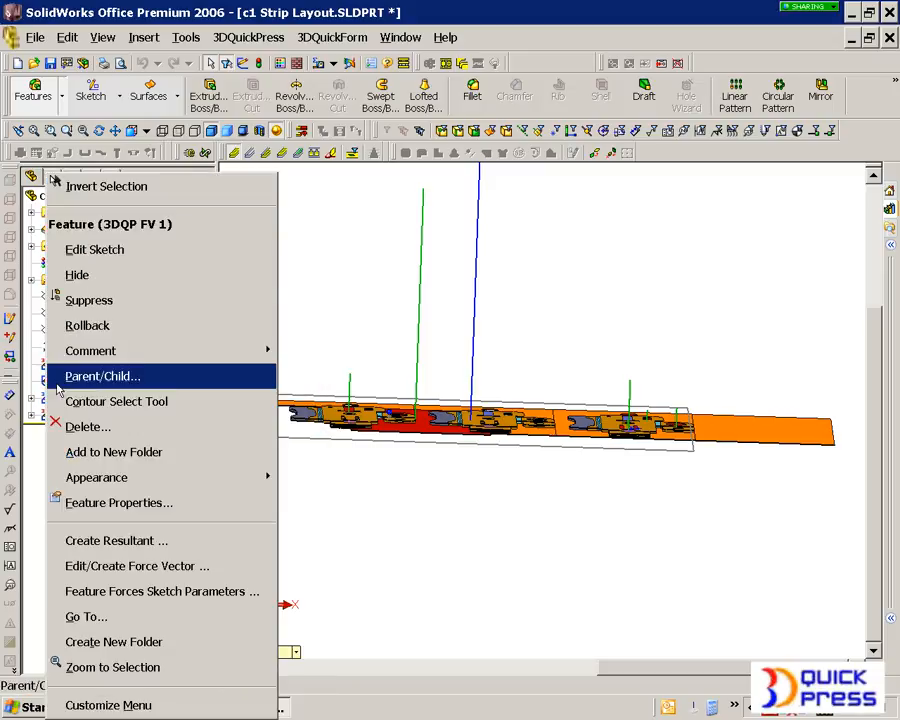
click(120, 250)
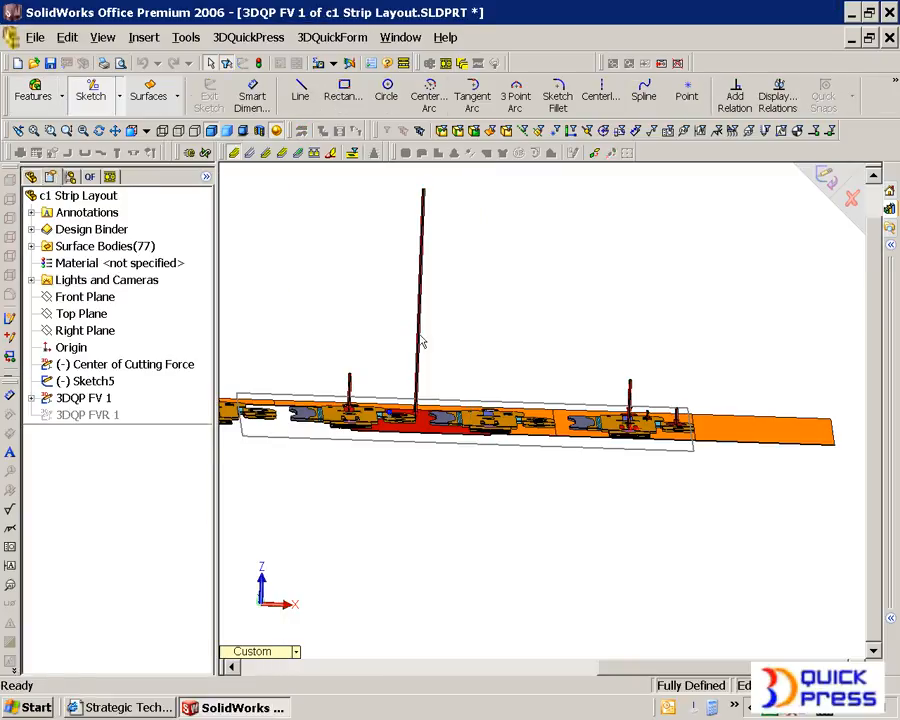
- Inspect the tallest notching force vector's label, close the sketch, and examine where the blue resultant vector meets the strip
click(420, 340)
click(516, 314)
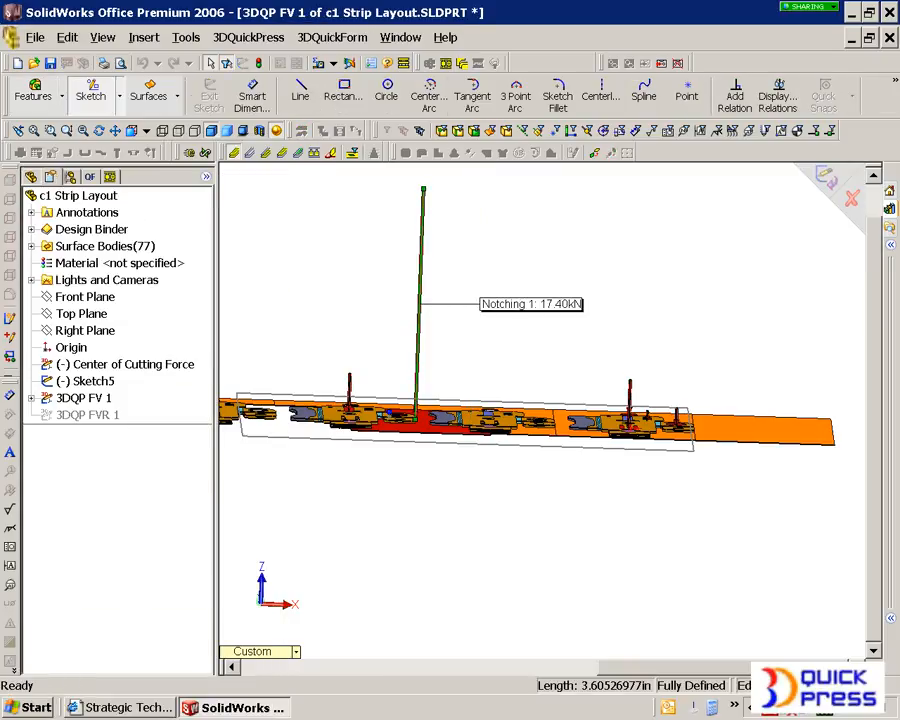
click(443, 365)
middle_drag(443, 365, 396, 410)
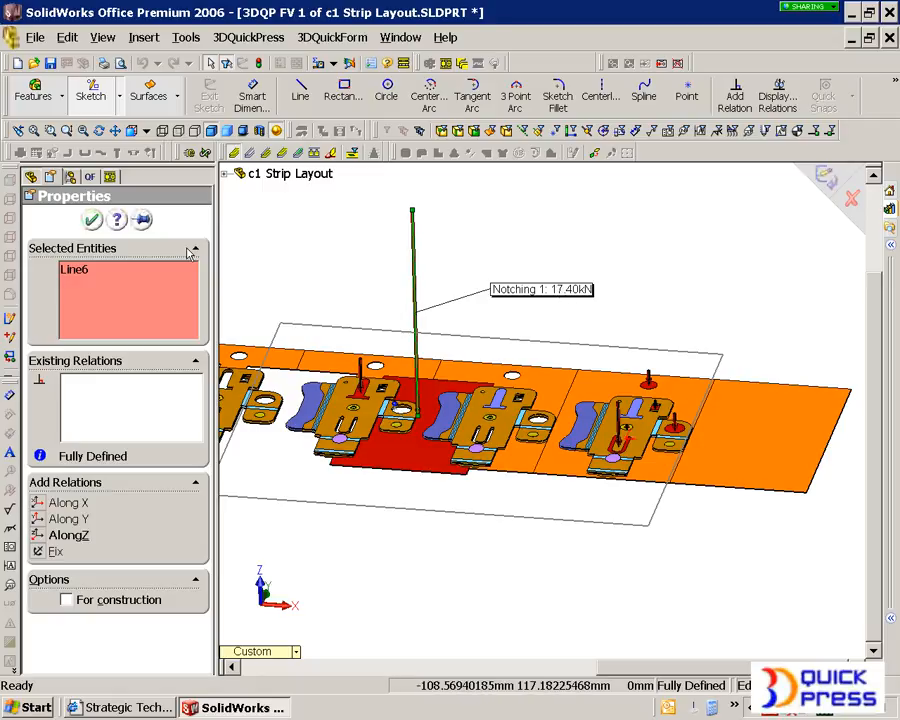
click(90, 219)
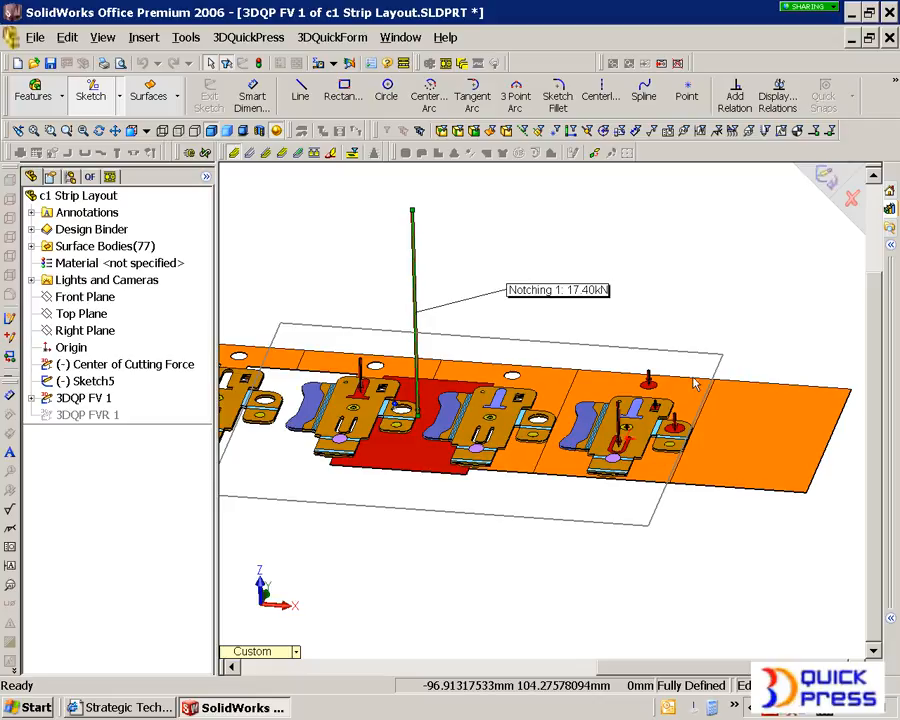
click(826, 178)
scroll(487, 405, down, 3)
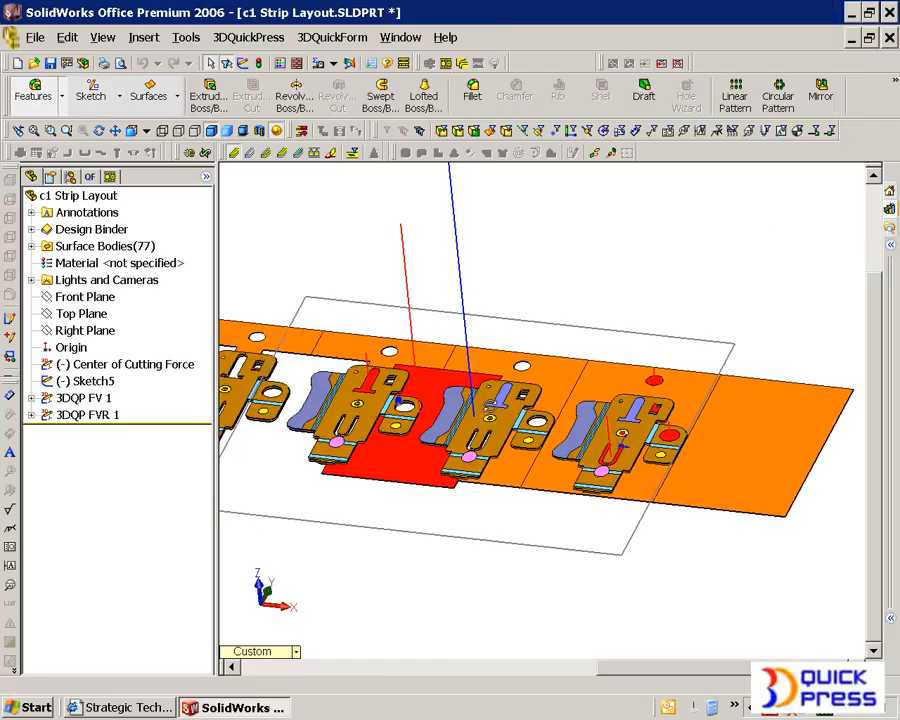
scroll(487, 405, up, 3)
scroll(515, 380, down, 5)
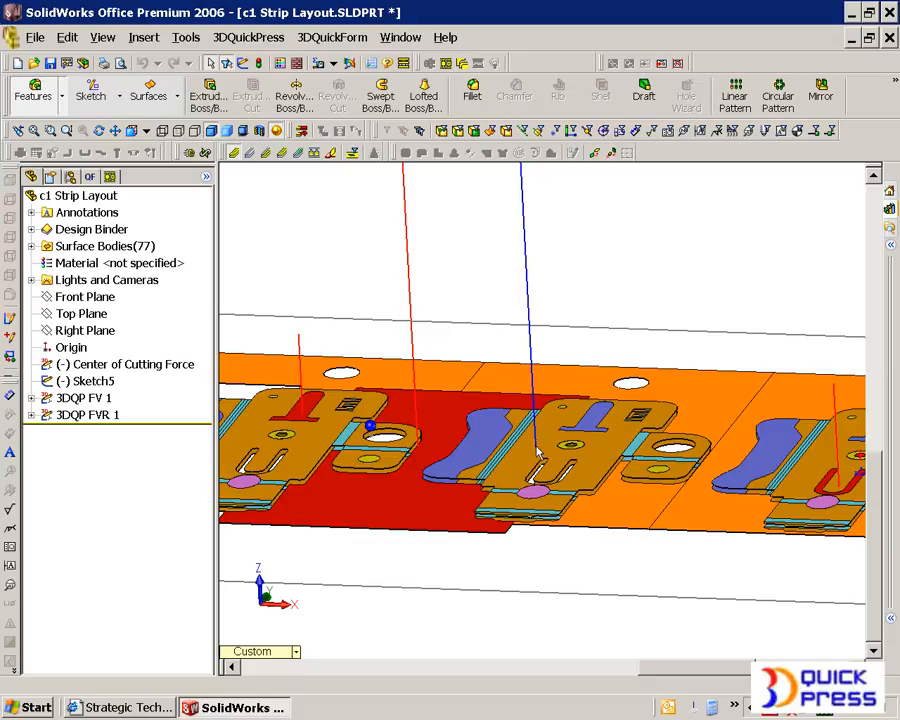
scroll(537, 455, up, 3)
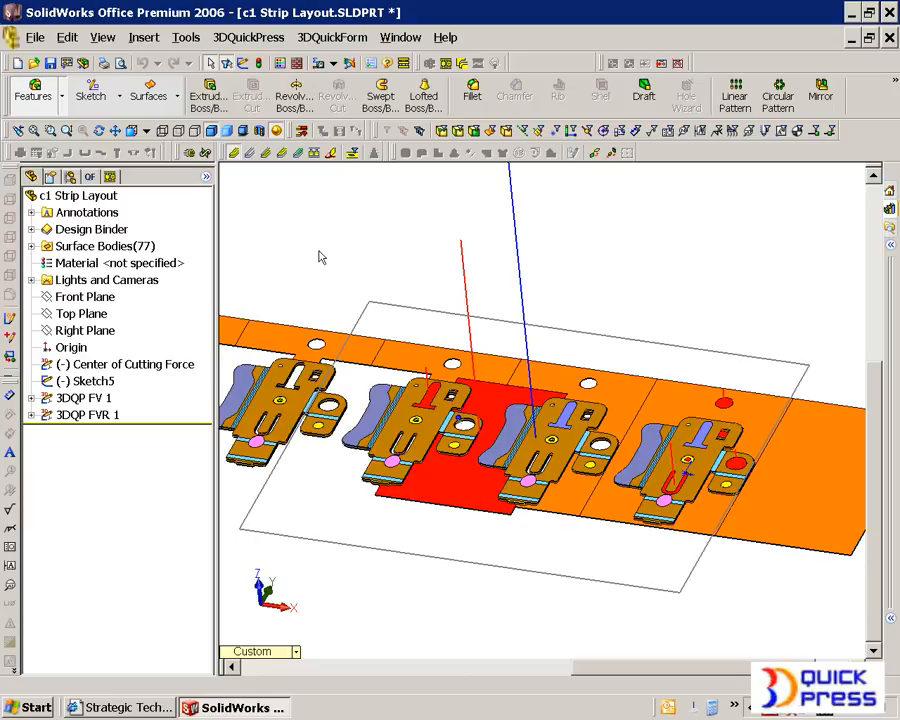
- Hide Sketch5 together with the 3DQP FV 1 and 3DQP FVR 1 force vector sketches
click(92, 384)
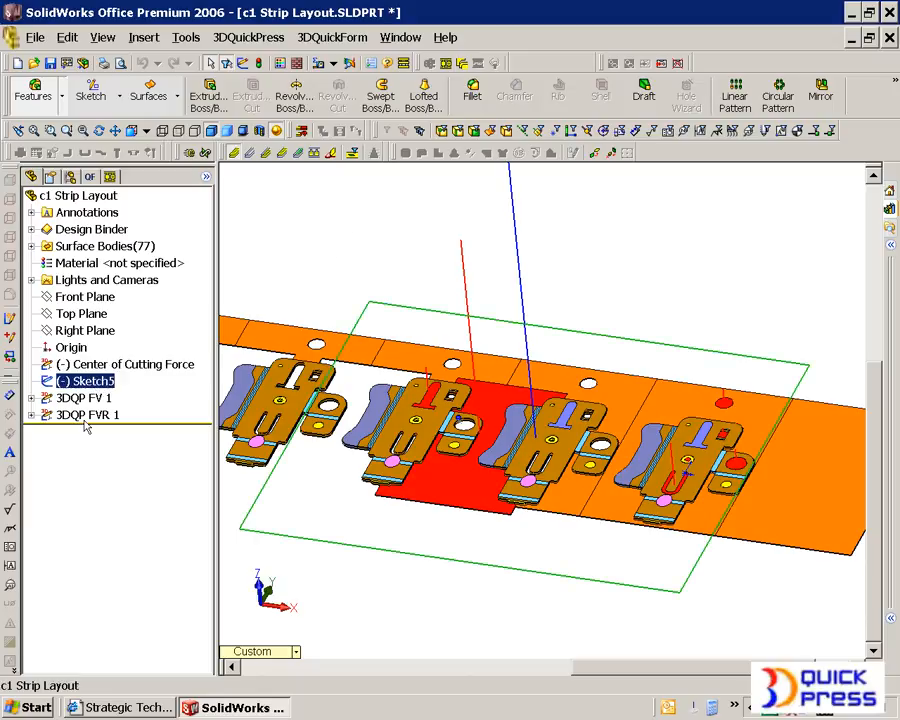
shift+click(87, 414)
right_click(87, 414)
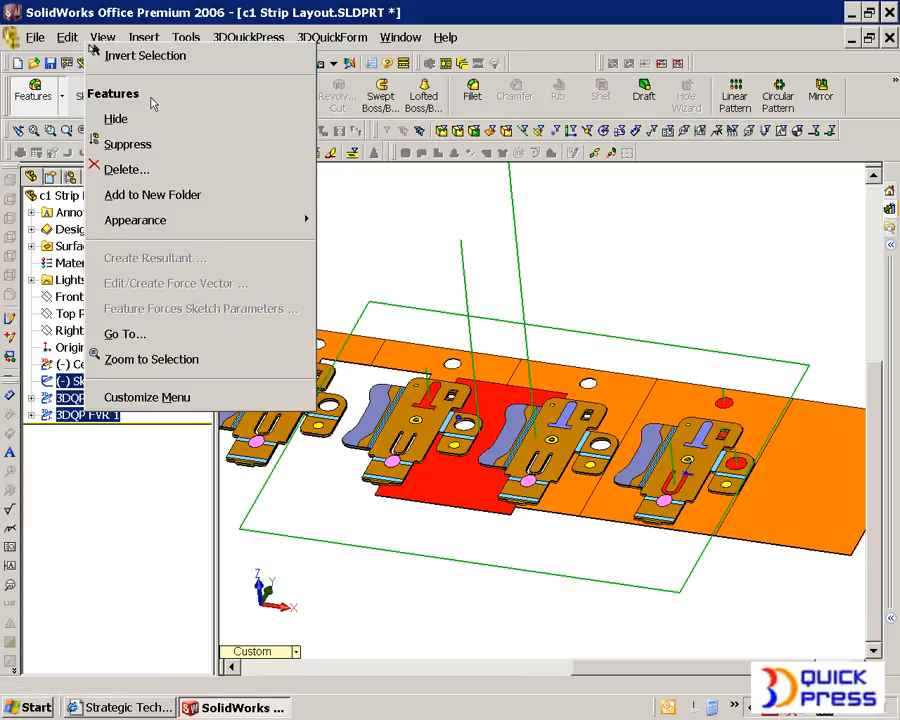
click(145, 118)
- Export the strip and punches with sheet metal parts, cutting punches, stock sheets and bend lines included
scroll(455, 345, up, 3)
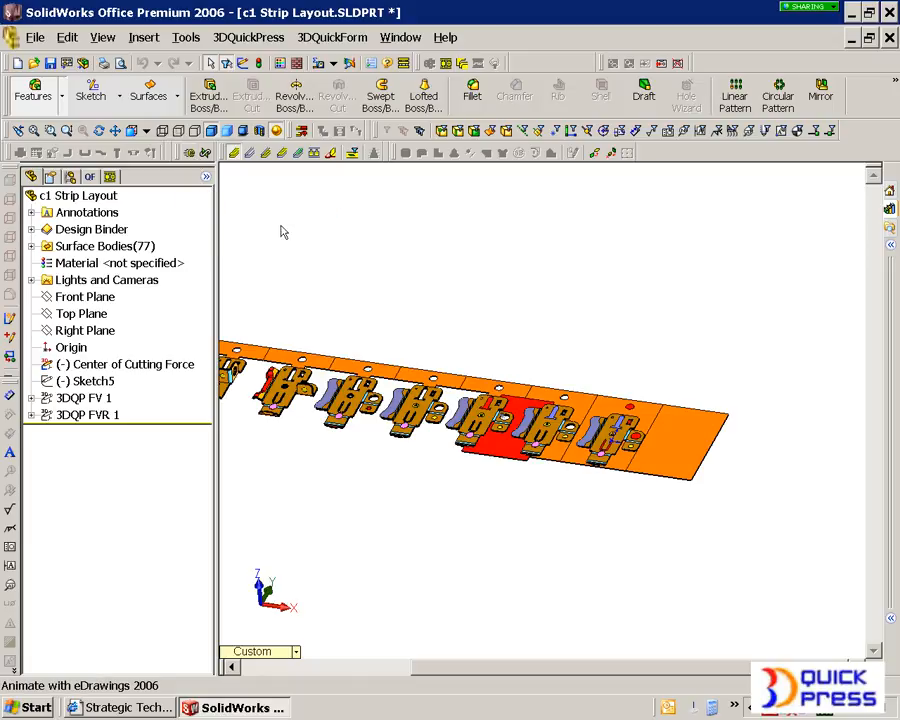
key(f)
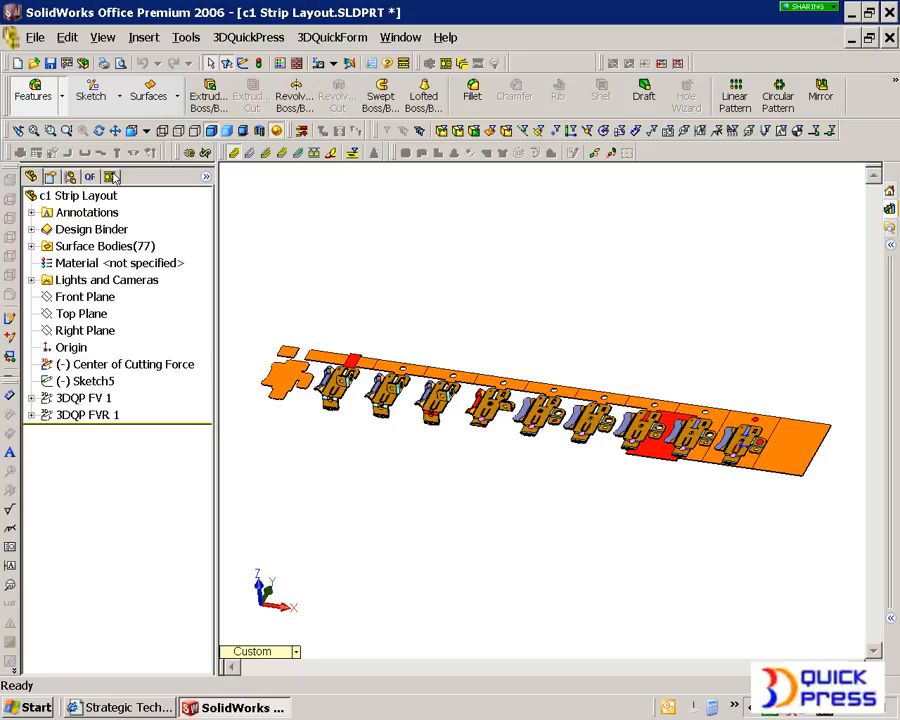
click(110, 177)
right_click(102, 196)
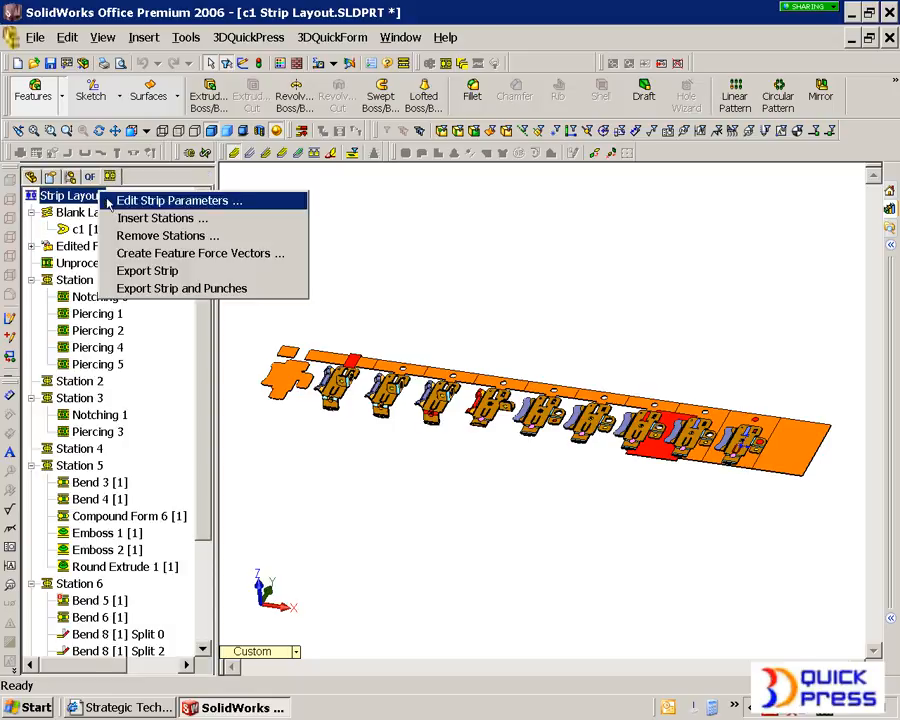
click(162, 288)
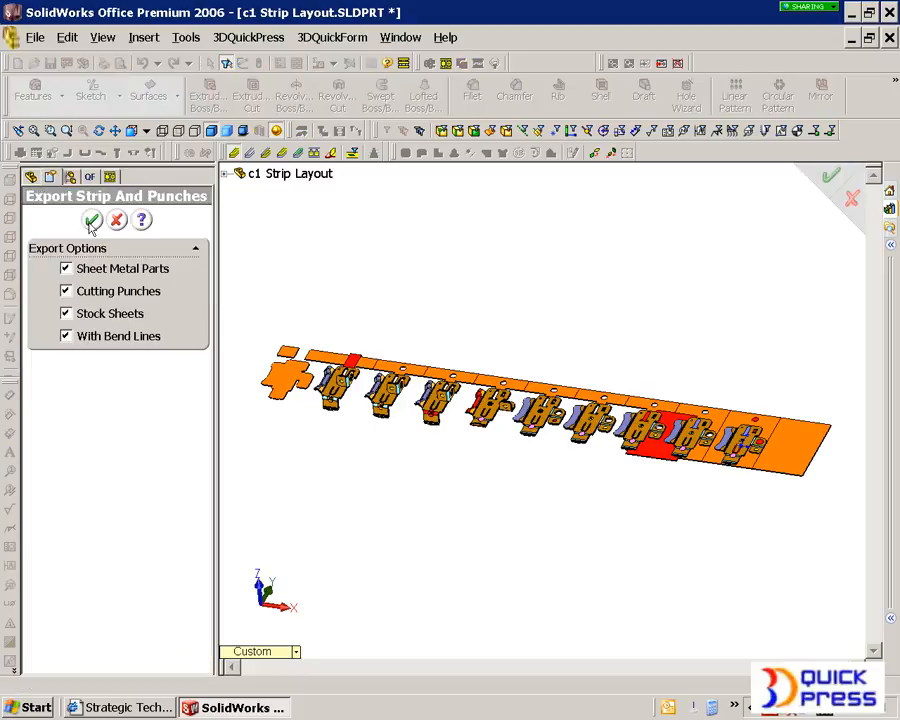
click(92, 218)
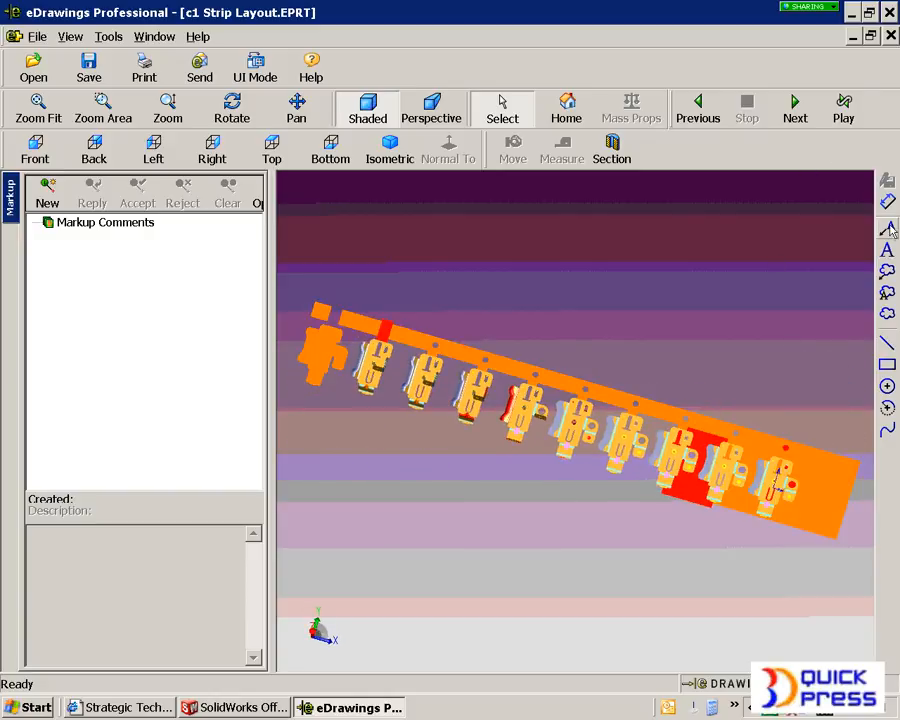
- In eDrawings, add a leader note reading "Split this punch" to the large red notching punch
scroll(745, 465, down, 3)
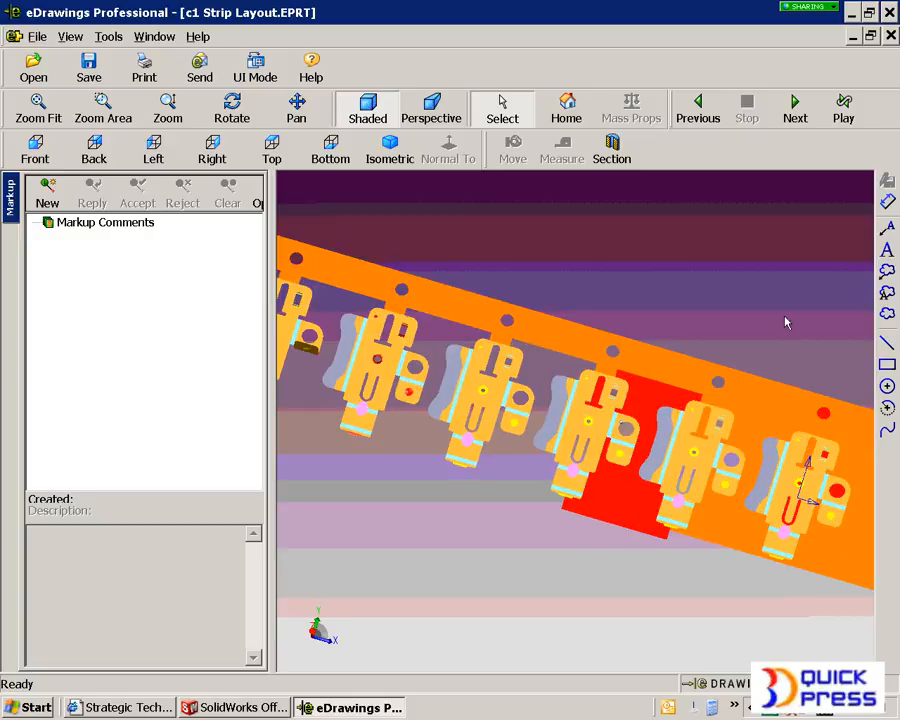
click(887, 228)
click(607, 513)
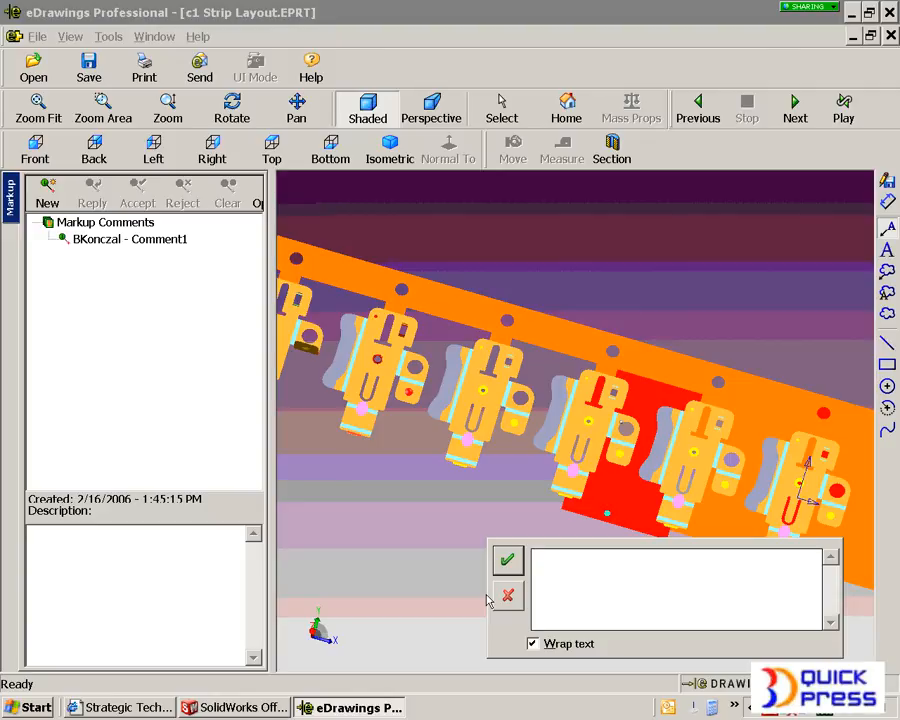
text(Split this punch)
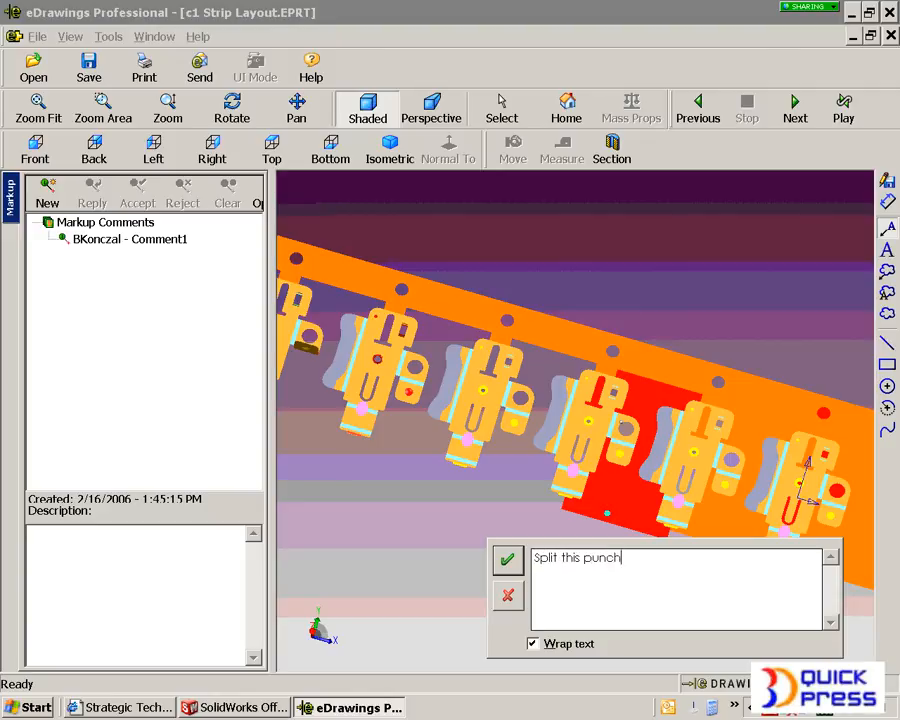
click(507, 559)
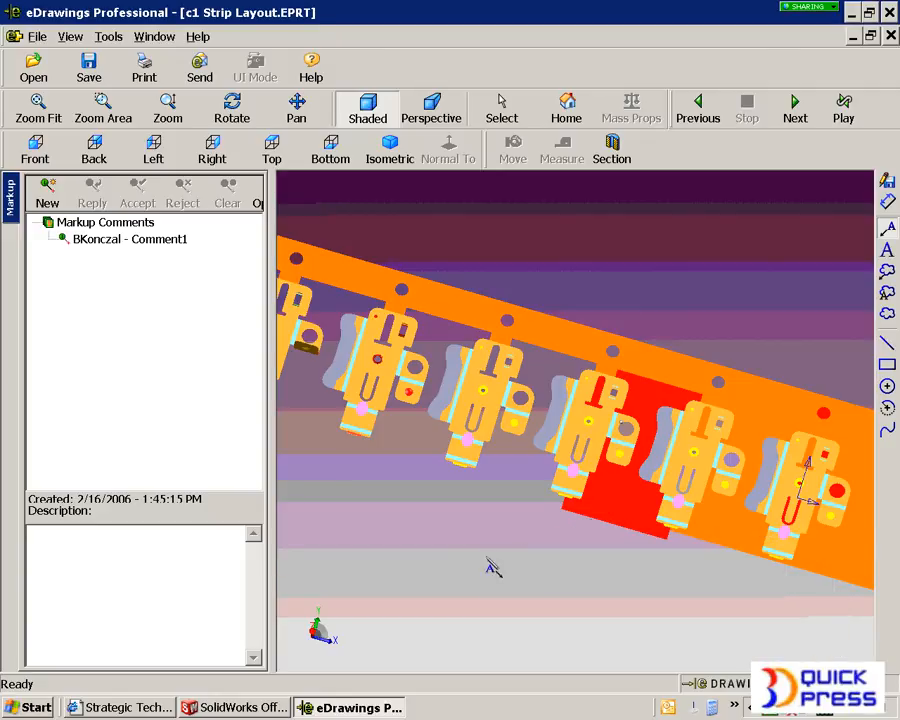
click(548, 597)
- Add a second markup comment with a leader note reading "Remove this station" pointing to the fourth station from the strip's uncut end
mouse_move(548, 597)
middle_down()
mouse_move(581, 564)
mouse_move(544, 530)
mouse_move(488, 558)
mouse_move(462, 555)
mouse_move(462, 565)
middle_up()
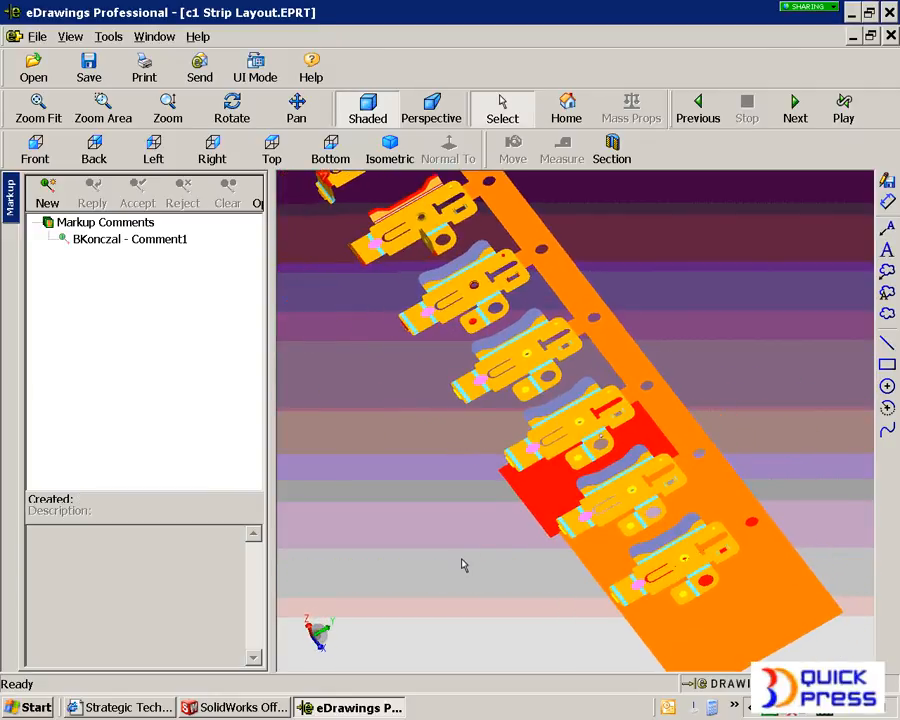
click(886, 228)
click(666, 253)
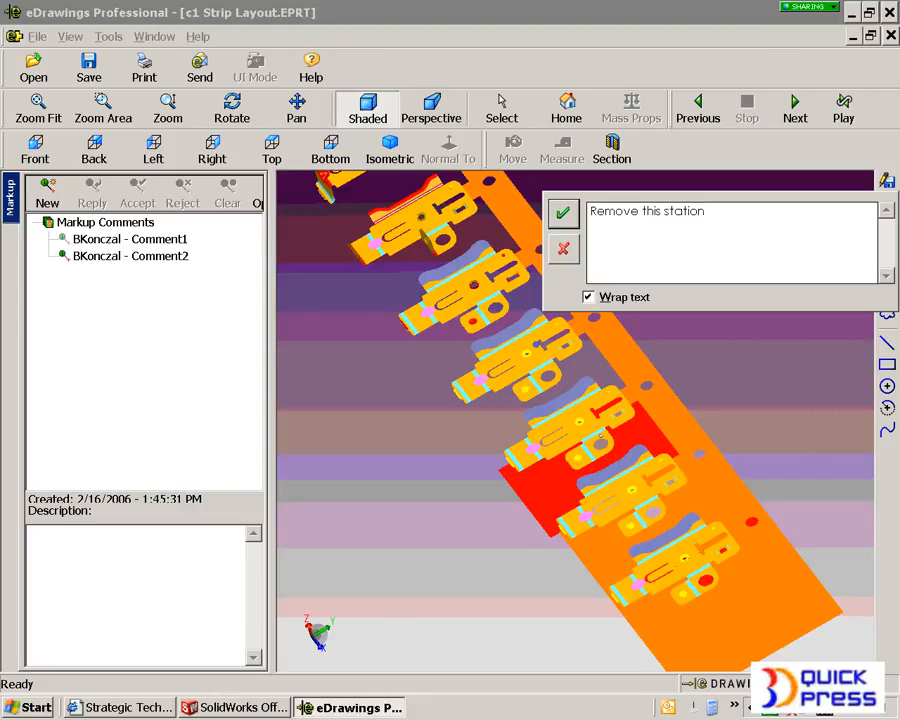
click(562, 212)
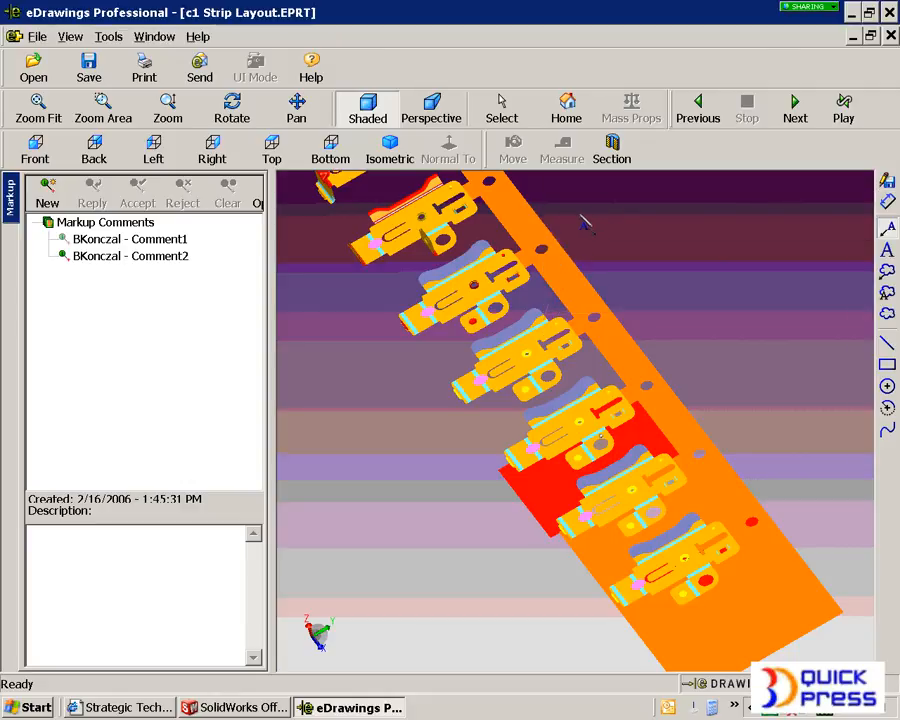
click(563, 212)
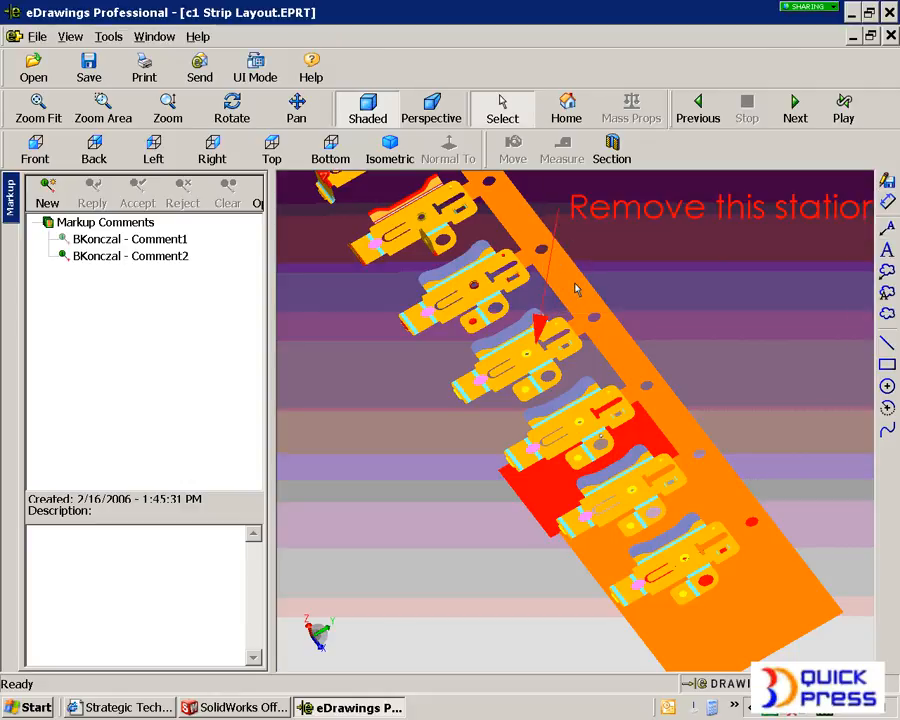
- Review the saved views of Comment1 and Comment2, and check the available file formats for sending the markup
middle_drag(575, 289, 638, 278)
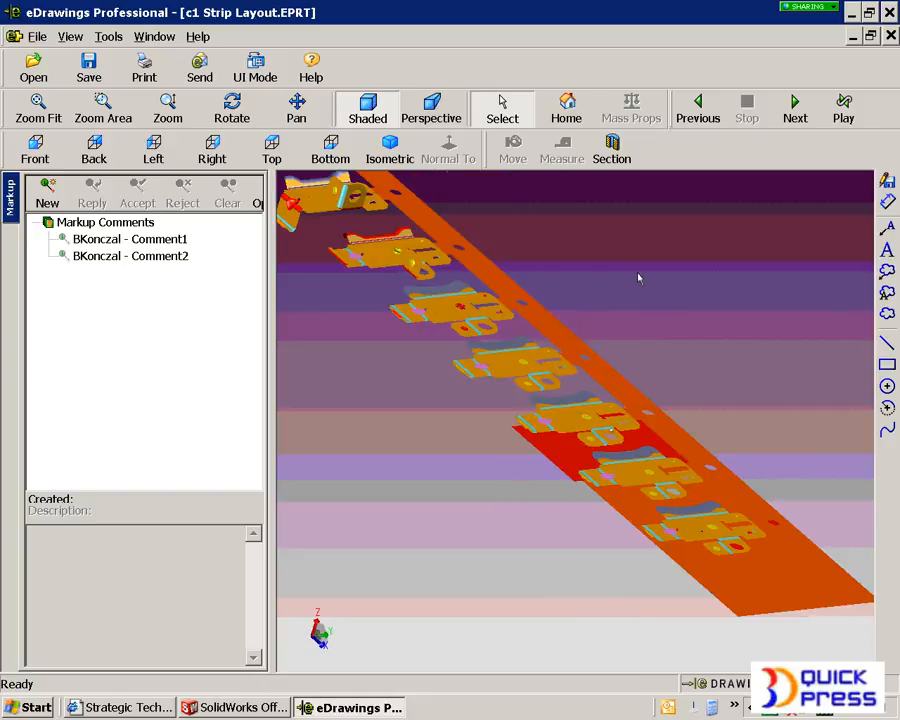
click(100, 241)
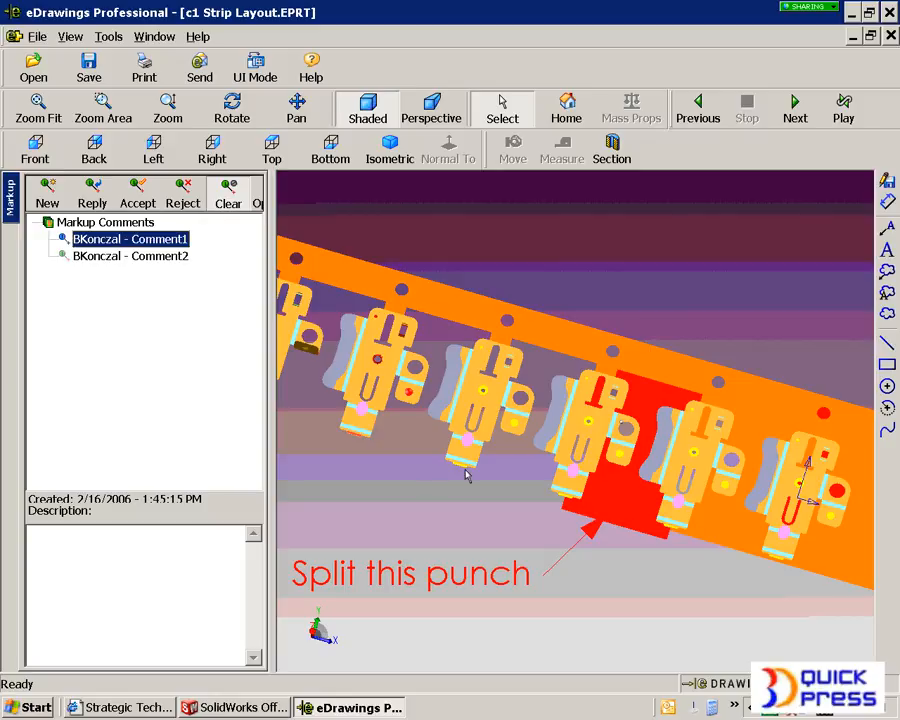
click(169, 255)
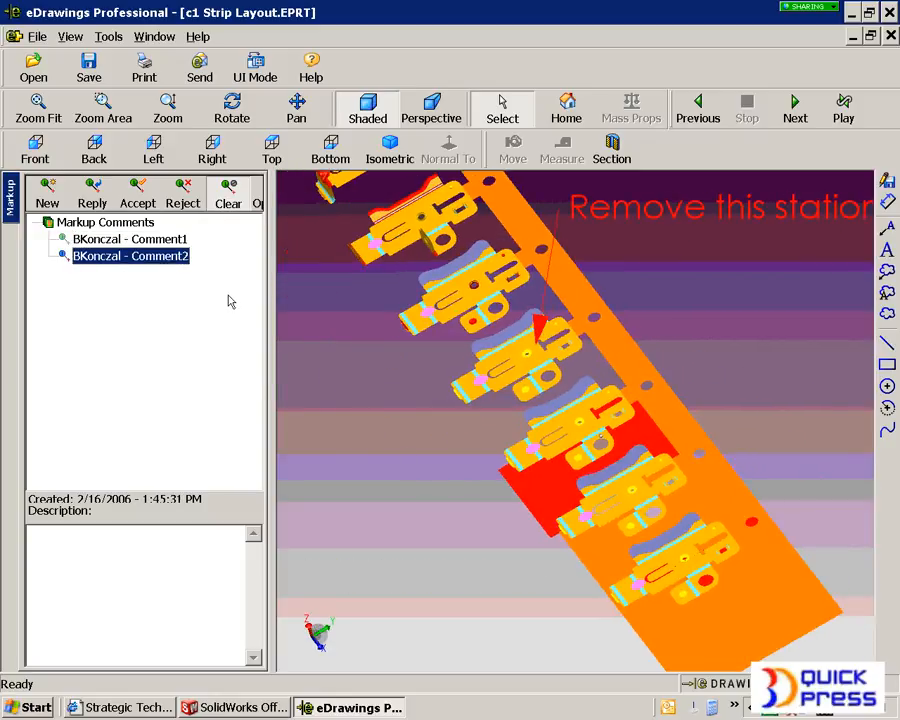
click(199, 67)
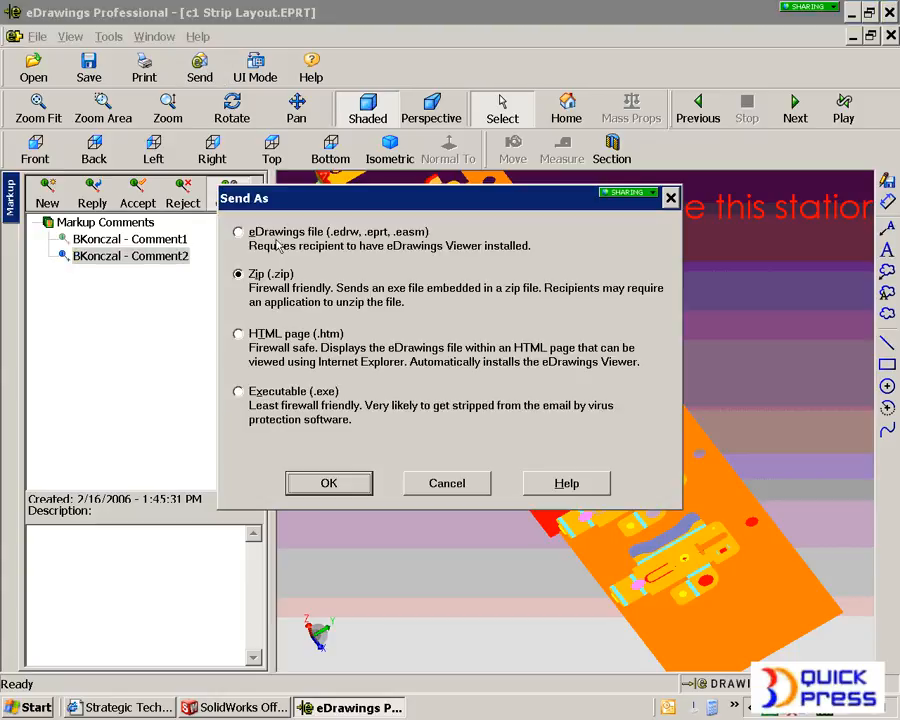
click(447, 485)
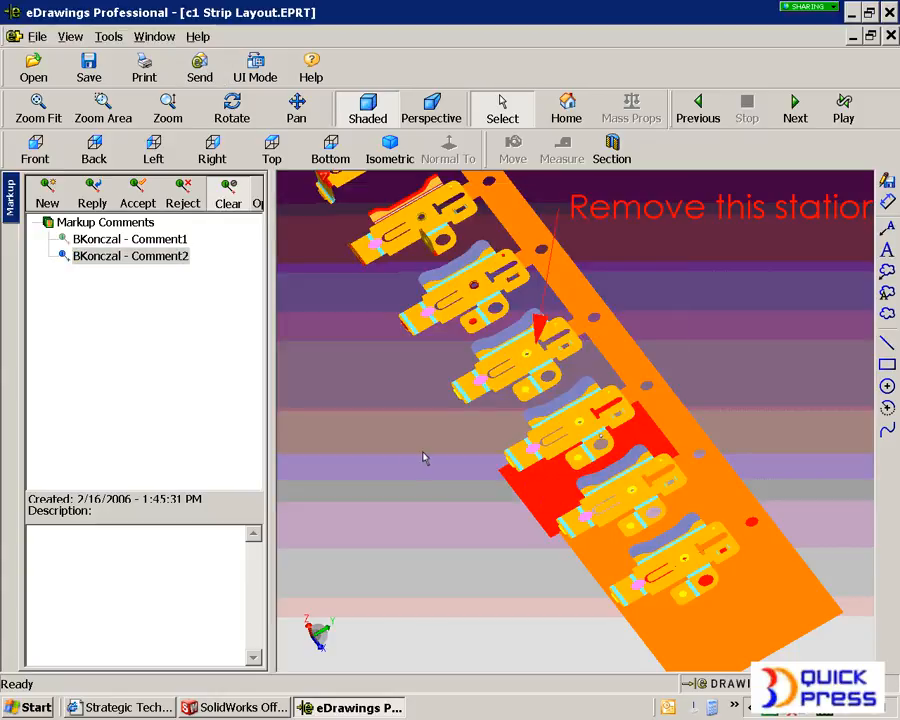
- Exit eDrawings and return to the c1 Strip Layout part in SolidWorks
click(37, 36)
click(70, 36)
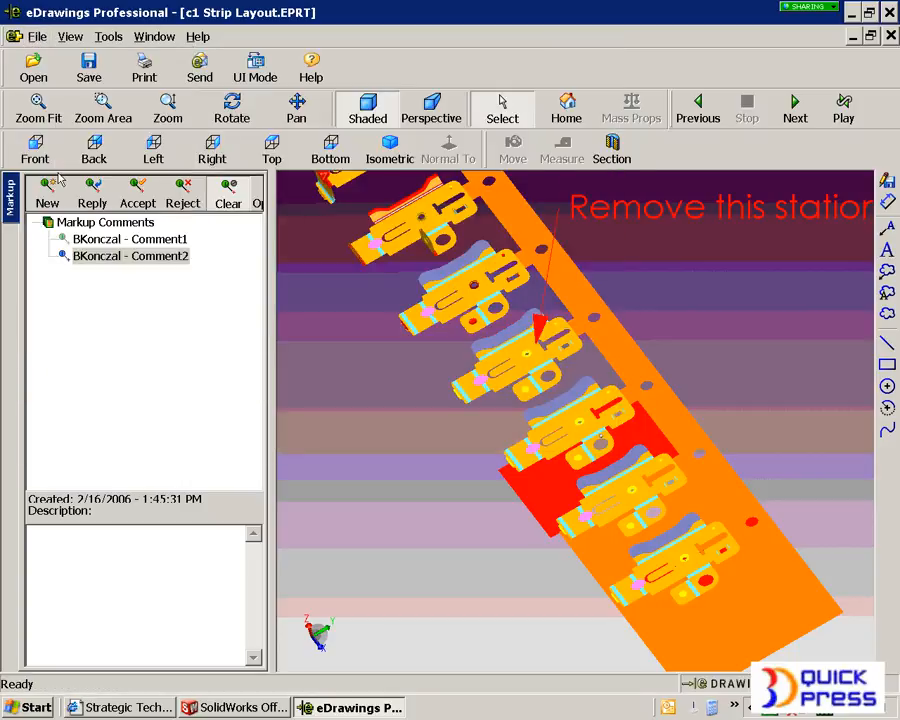
click(36, 36)
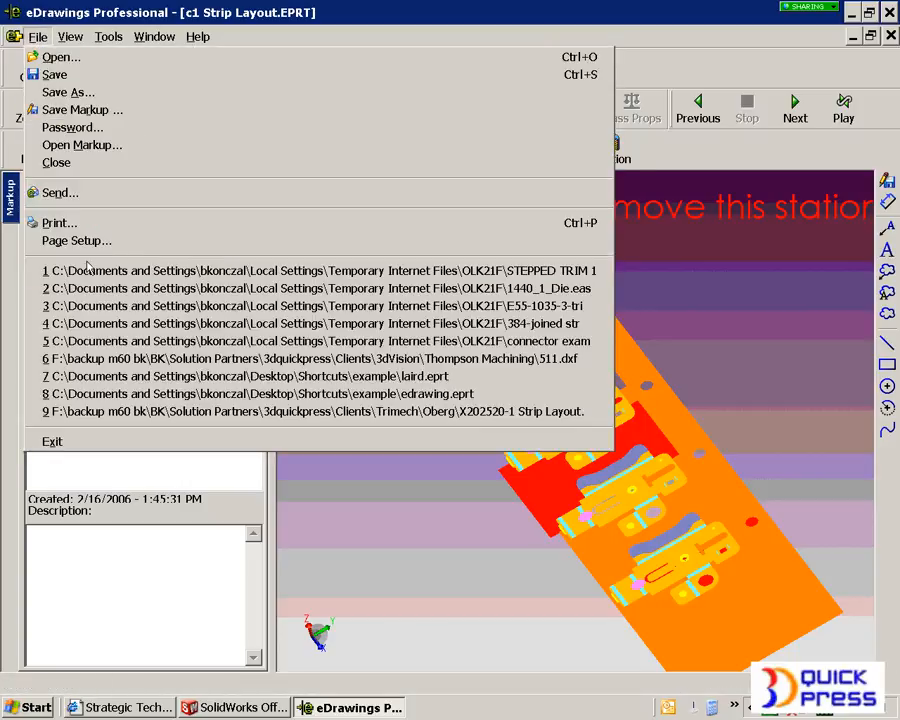
click(72, 444)
click(445, 402)
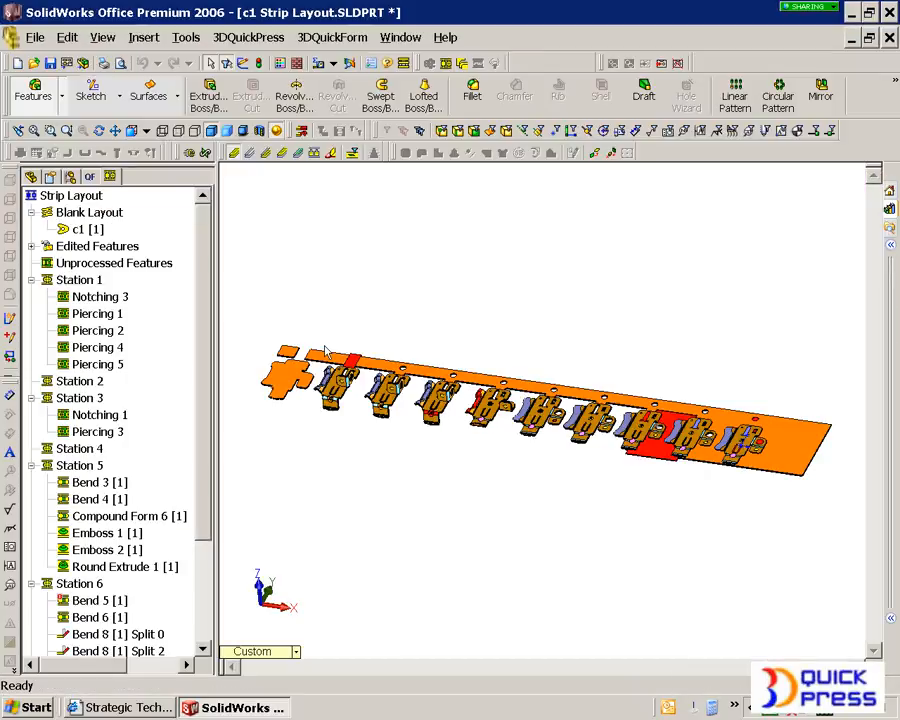
- Delete all the Export Strip and Punches surface features from the c1 Strip Layout part
click(48, 177)
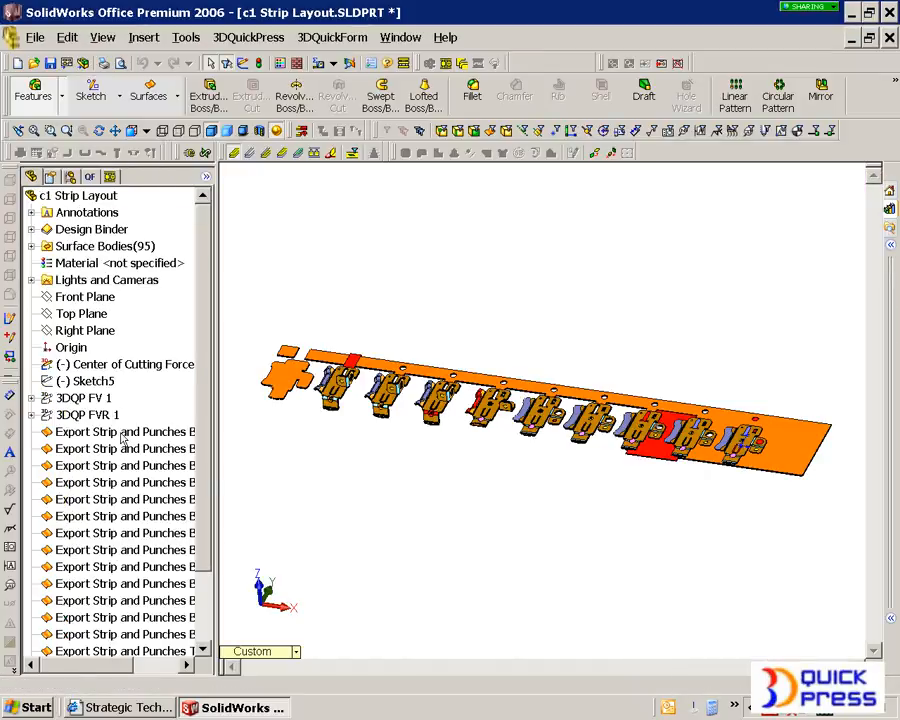
click(120, 428)
scroll(190, 620, down, 2)
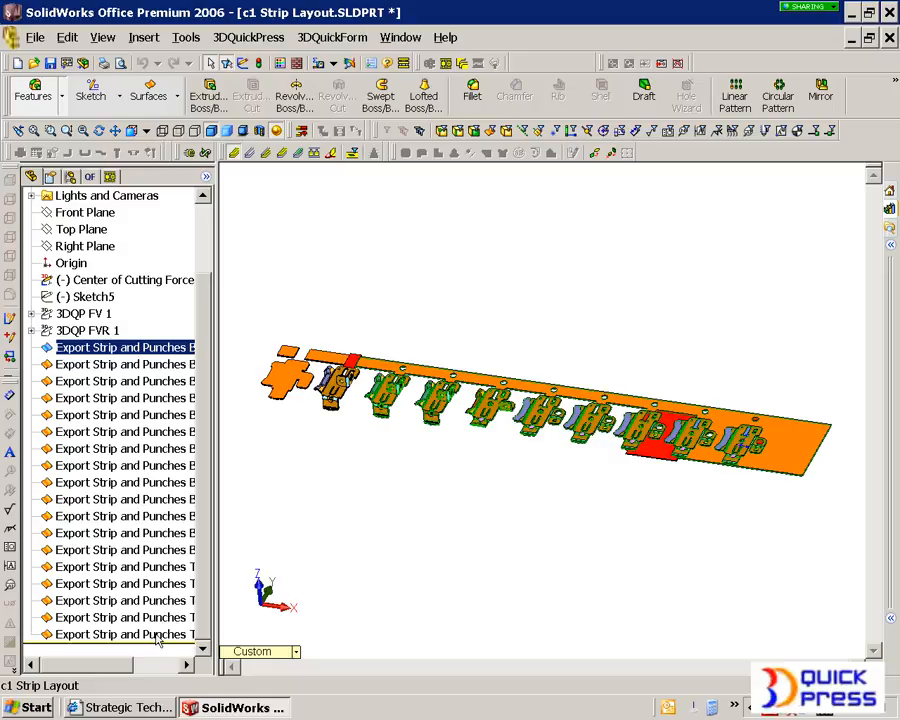
shift+click(157, 634)
key(Delete)
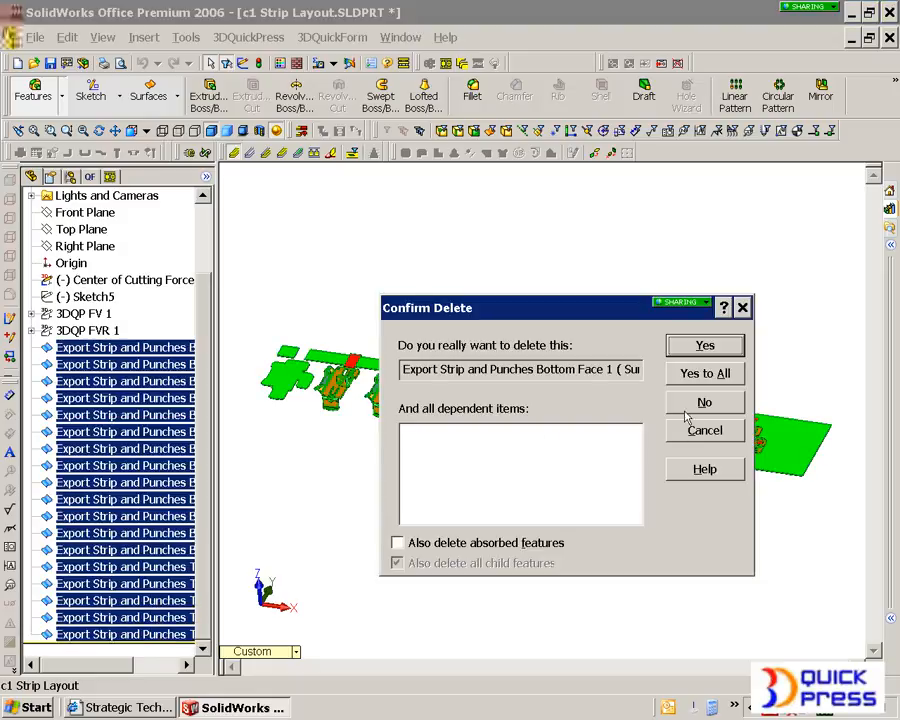
click(703, 376)
- Split station 3's Notching 1 punch with two horizontal lines, about 26 mm long across its upper part and about 49 mm across its lower part
middle_drag(577, 342, 568, 375)
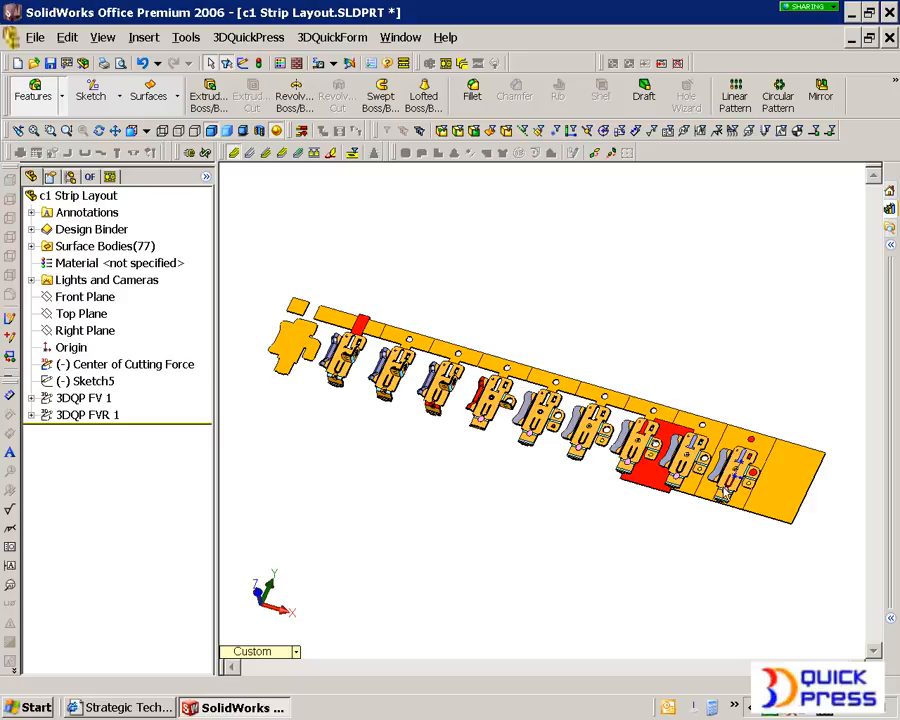
scroll(536, 477, down, 5)
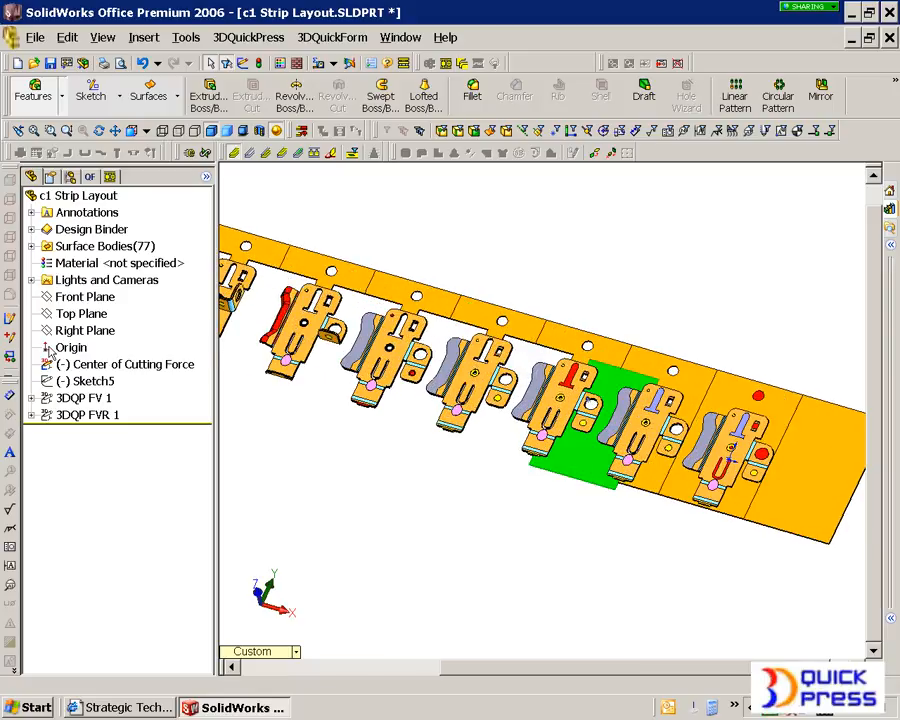
click(99, 414)
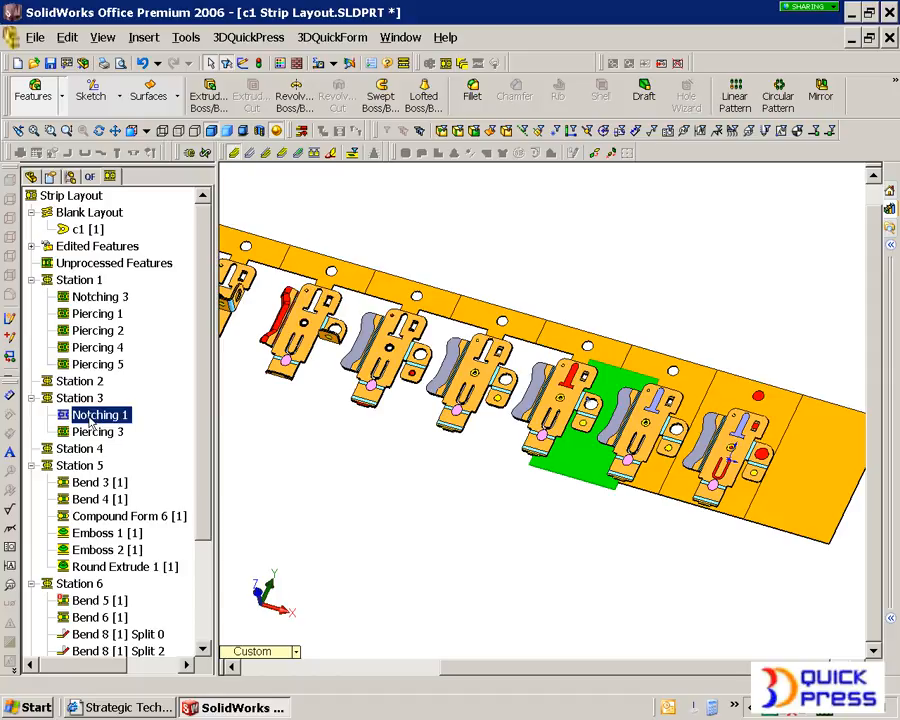
right_click(90, 421)
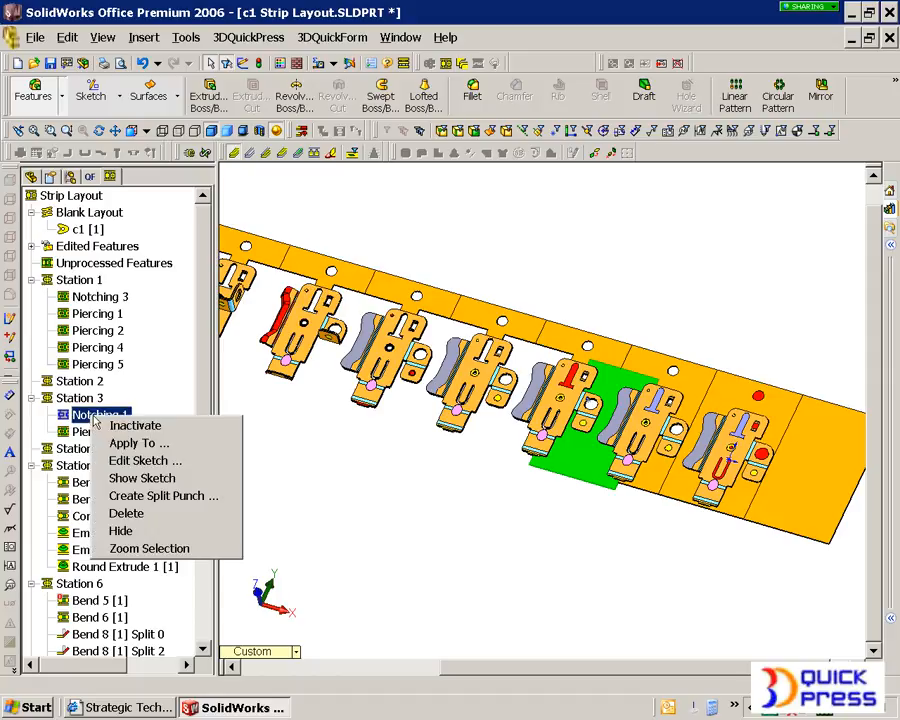
click(153, 497)
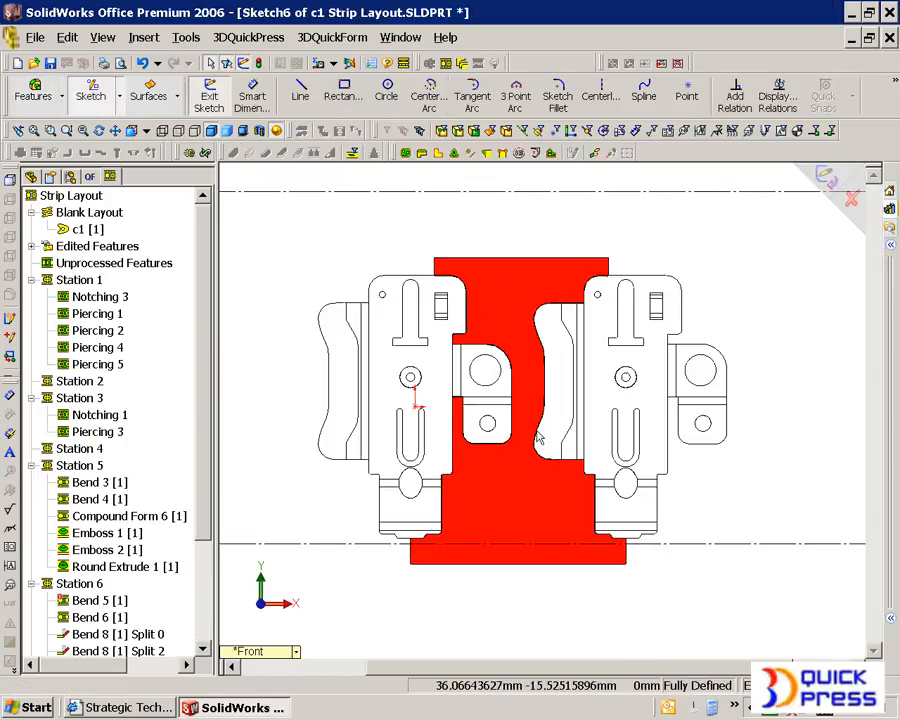
click(300, 92)
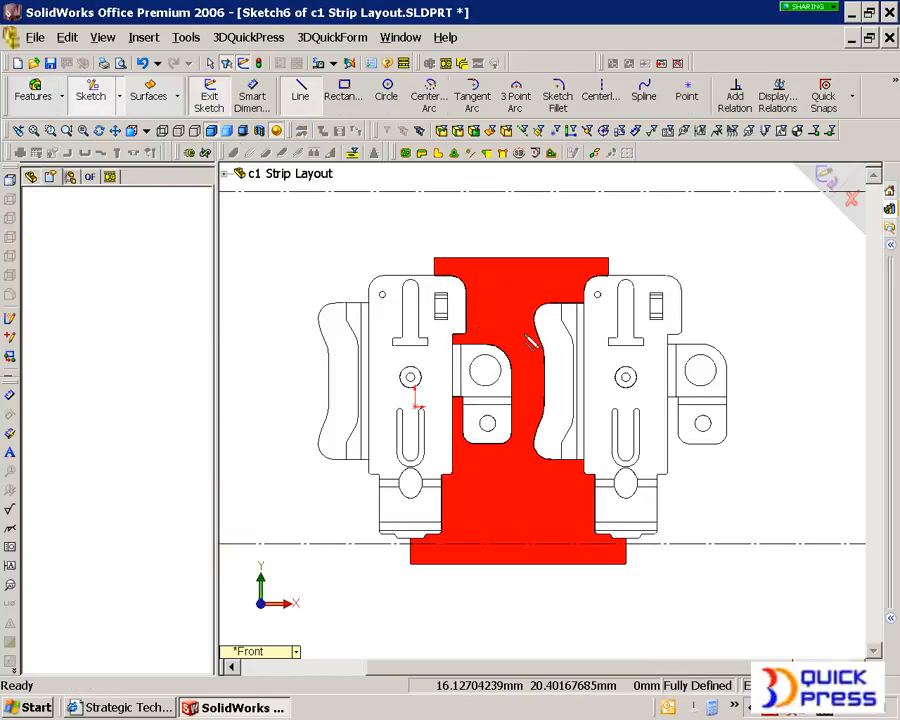
mouse_move(455, 315)
mouse_down()
mouse_move(578, 318)
mouse_move(557, 315)
mouse_up()
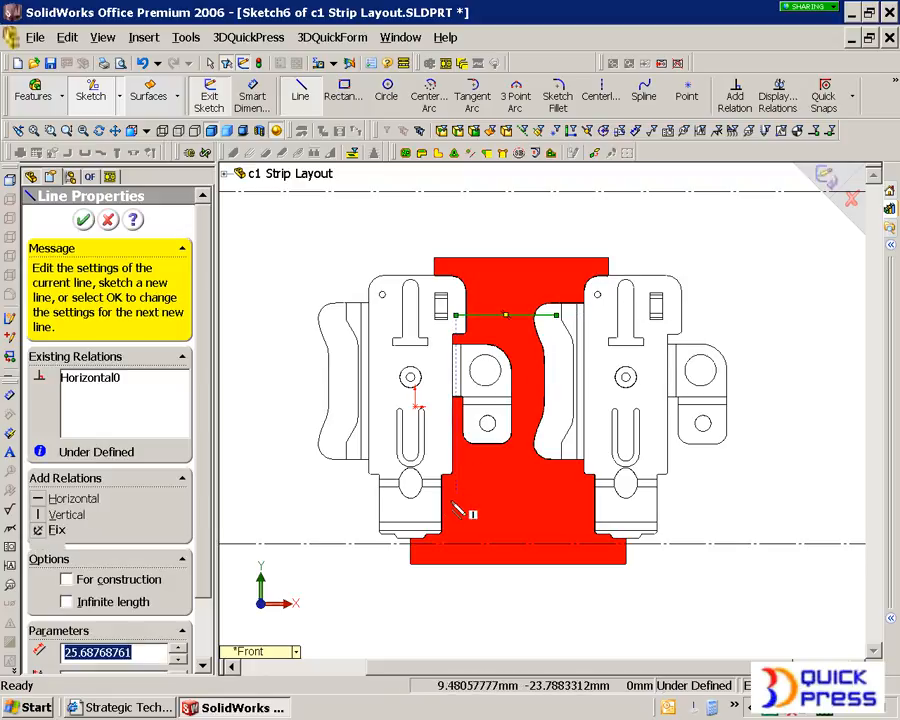
drag(432, 507, 625, 507)
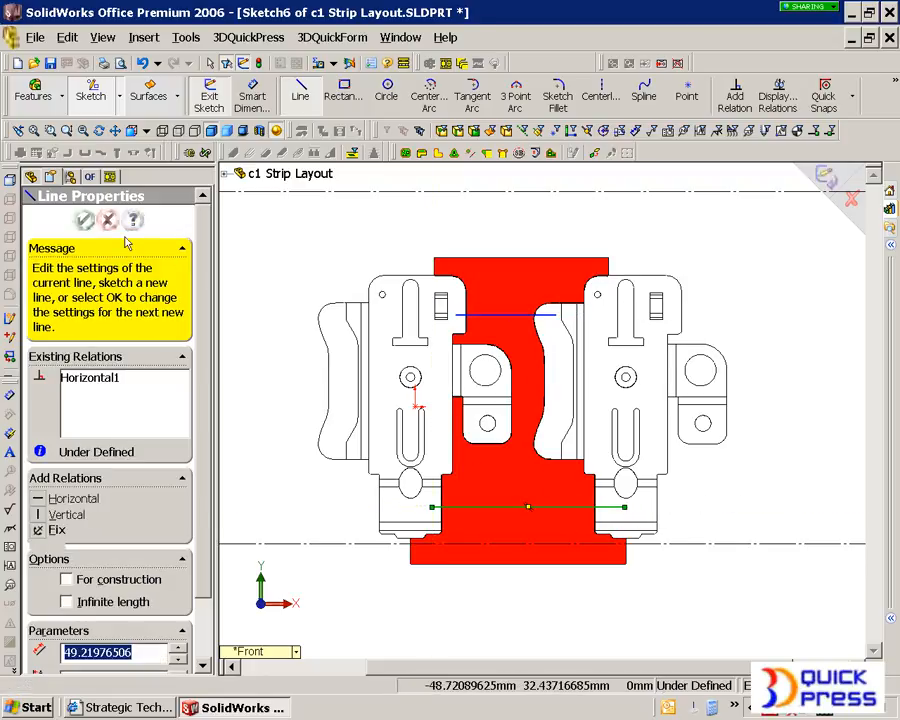
click(84, 220)
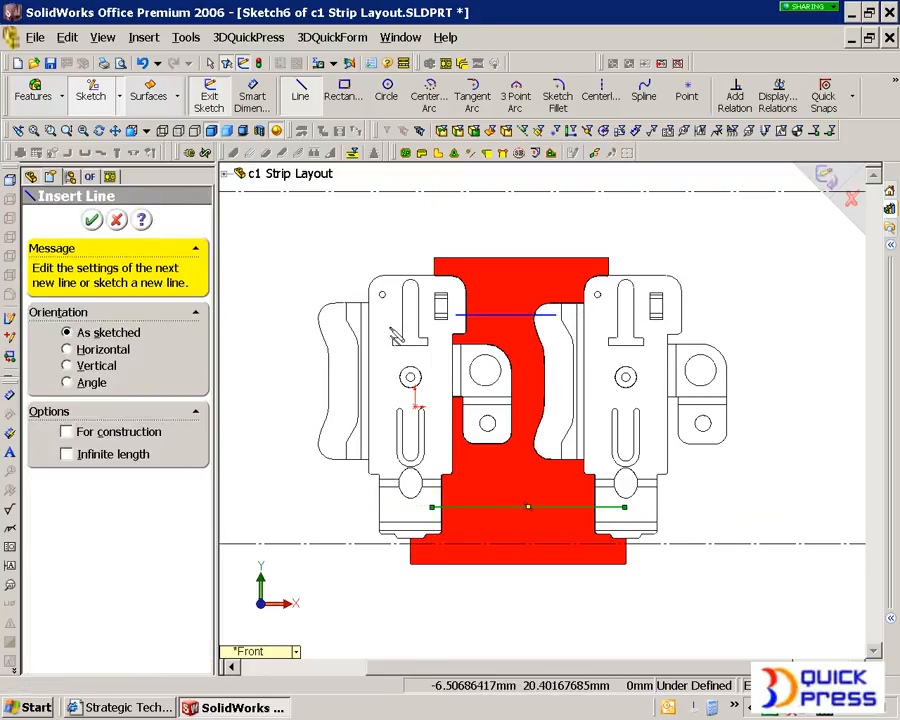
click(92, 220)
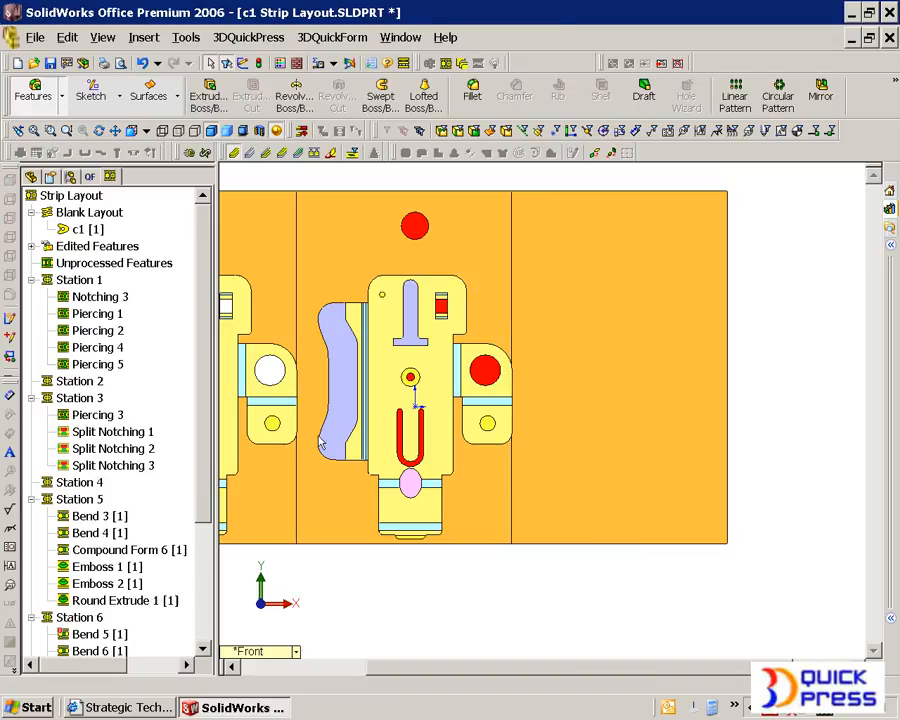
- Move Split Notching 1 to Station 2 and Split Notching 3 to Station 4
scroll(320, 443, up, 5)
scroll(456, 444, down, 3)
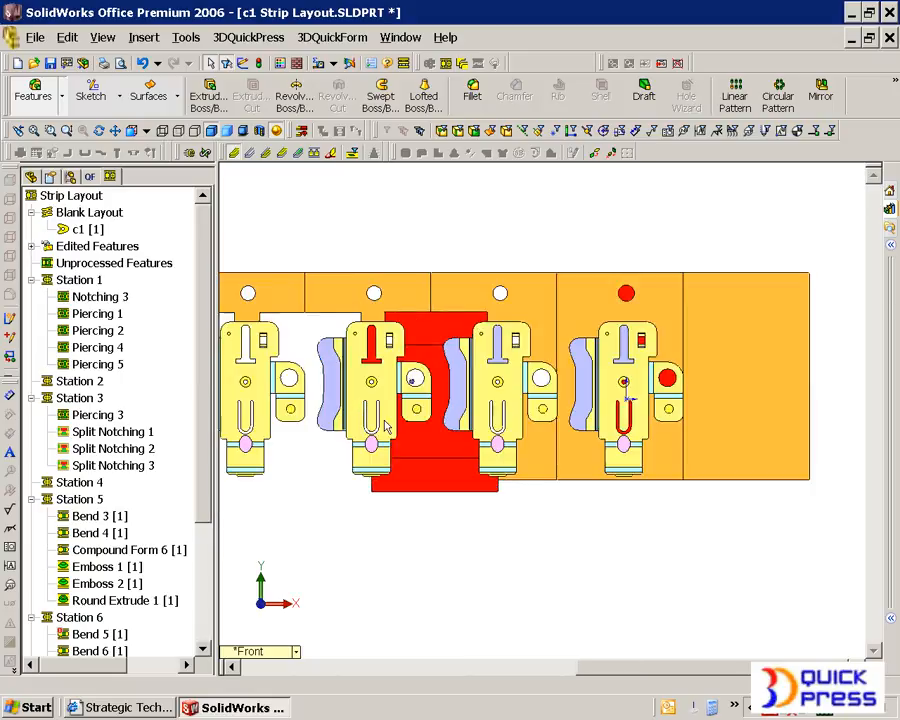
click(366, 430)
drag(105, 431, 100, 382)
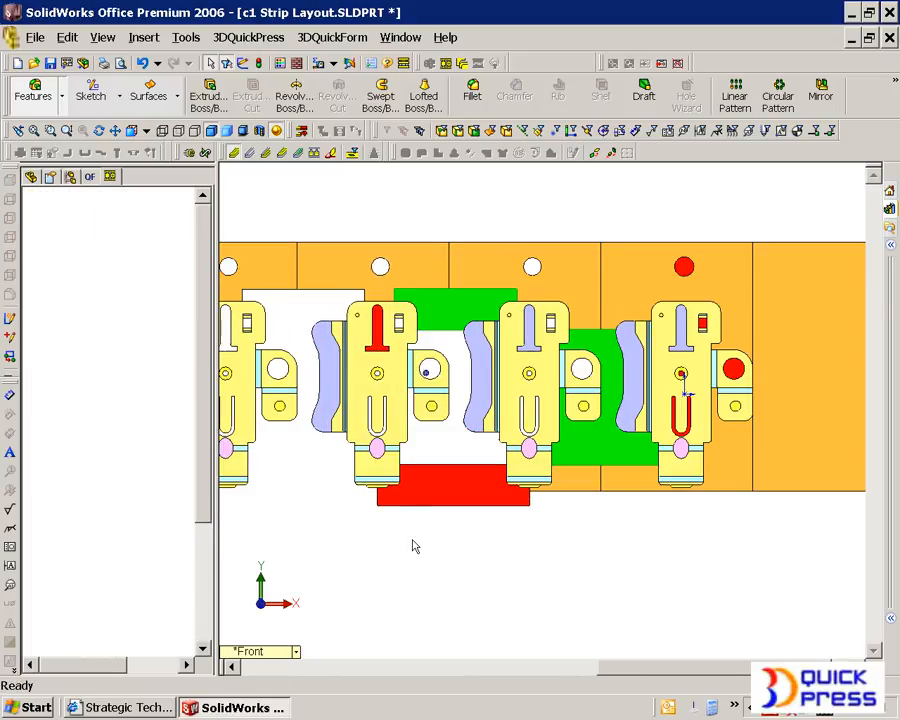
click(440, 490)
drag(112, 465, 100, 484)
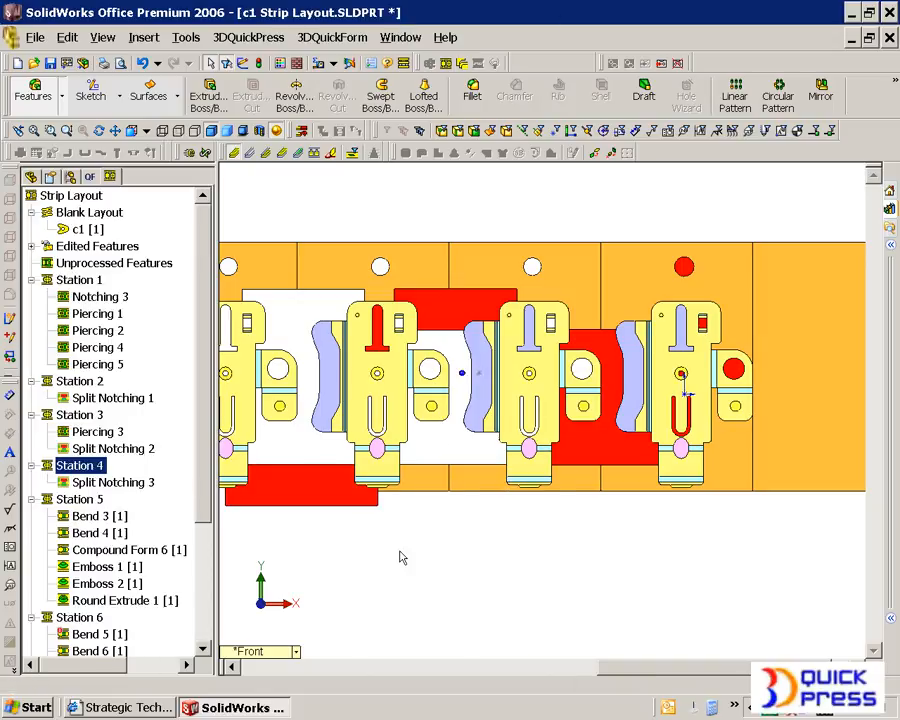
- Move Piercing 2 and Piercing 4 together from Station 1 to Station 4
key(f)
middle_drag(362, 503, 344, 304)
scroll(473, 425, up, 10)
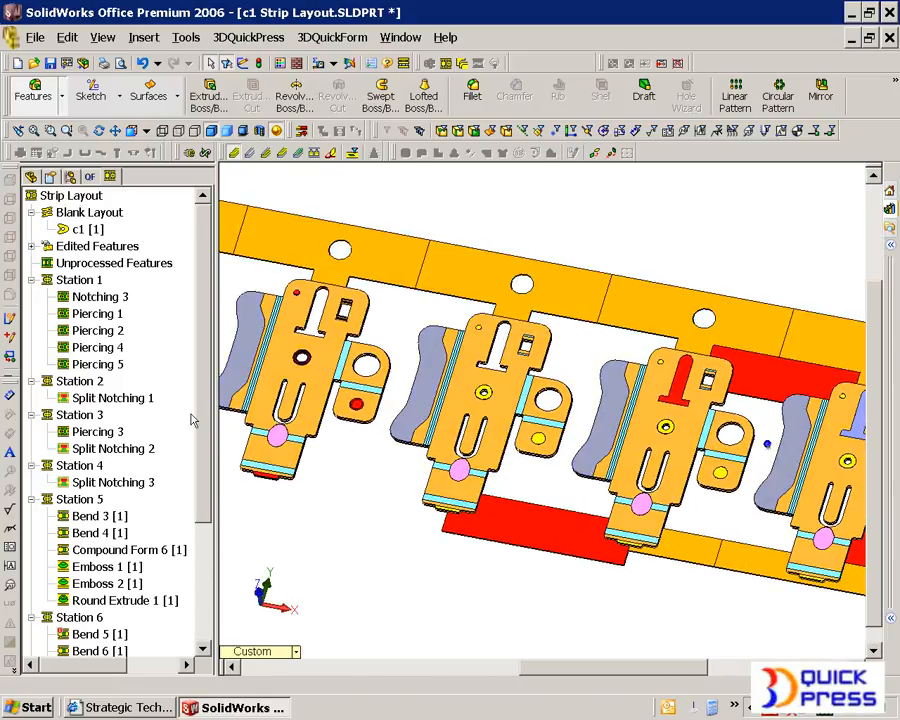
click(90, 338)
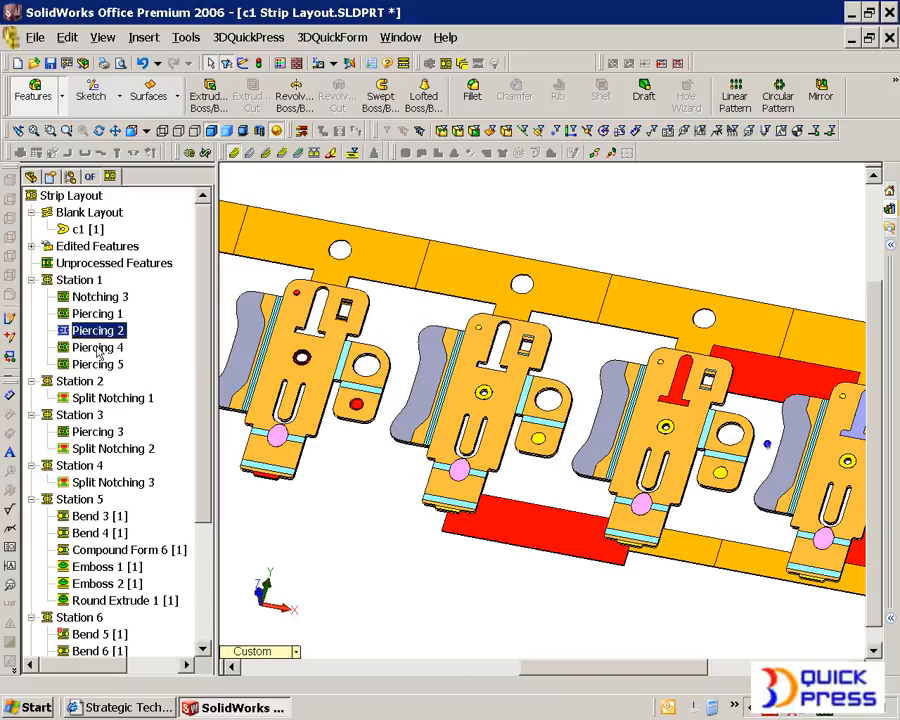
ctrl+click(95, 347)
click(100, 449)
drag(93, 467, 93, 466)
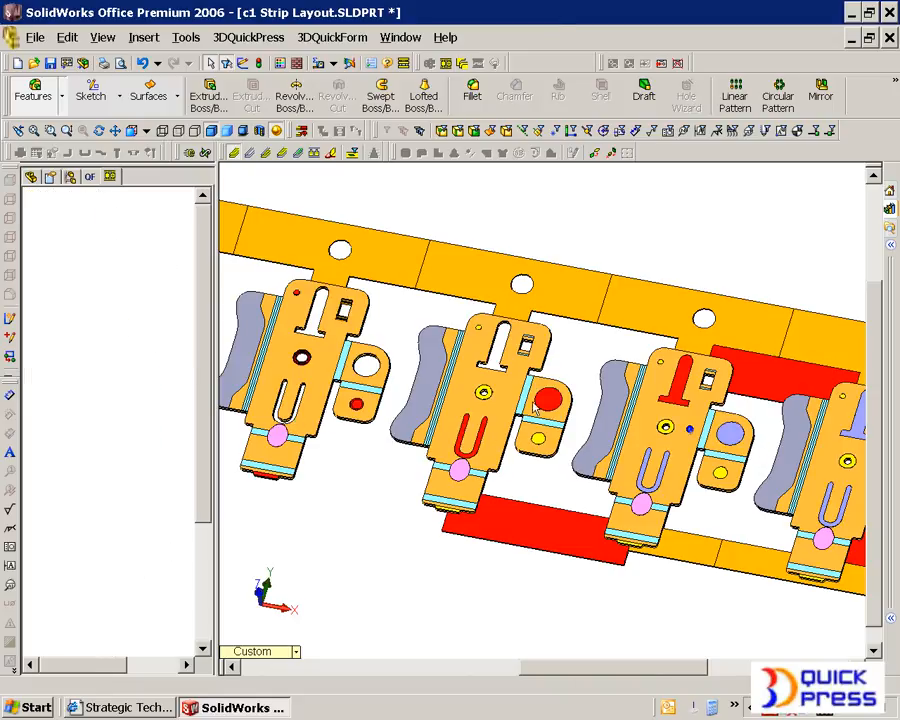
scroll(501, 450, down, 3)
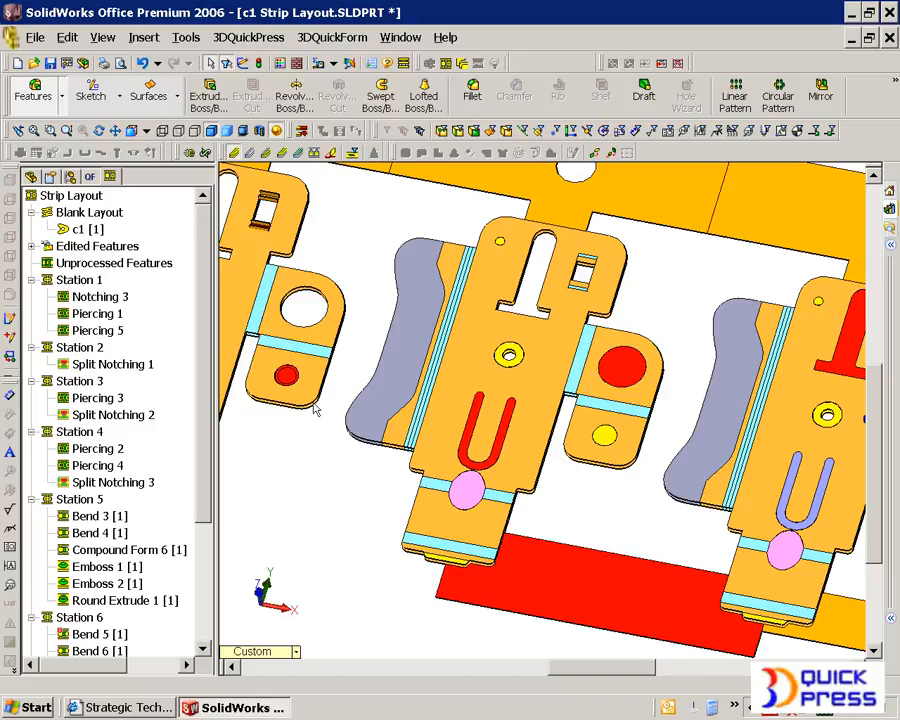
- Remove one station at position 4 from the strip layout
right_click(75, 195)
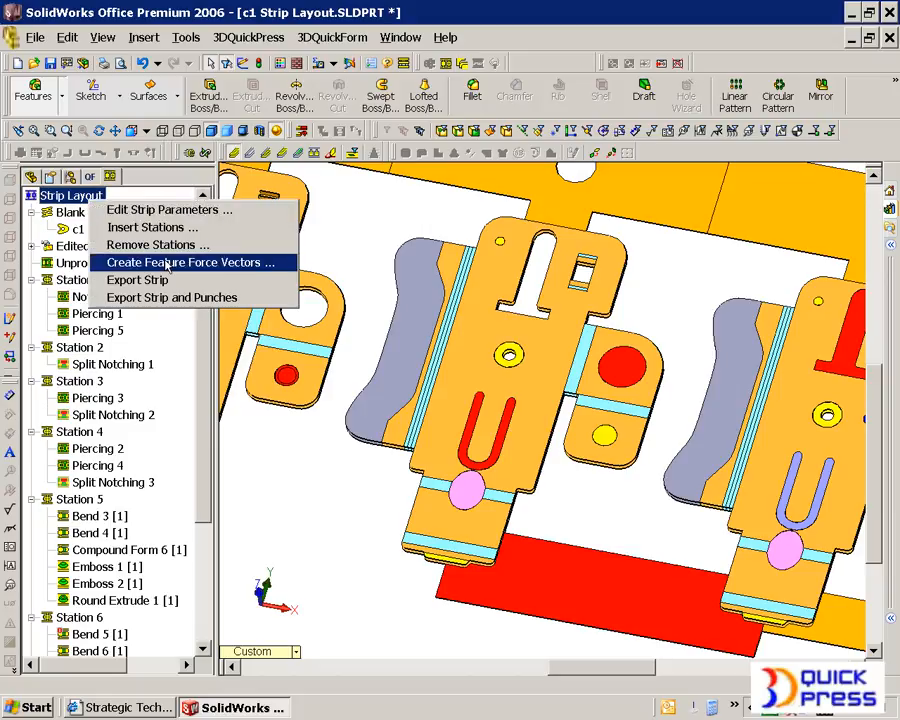
click(140, 242)
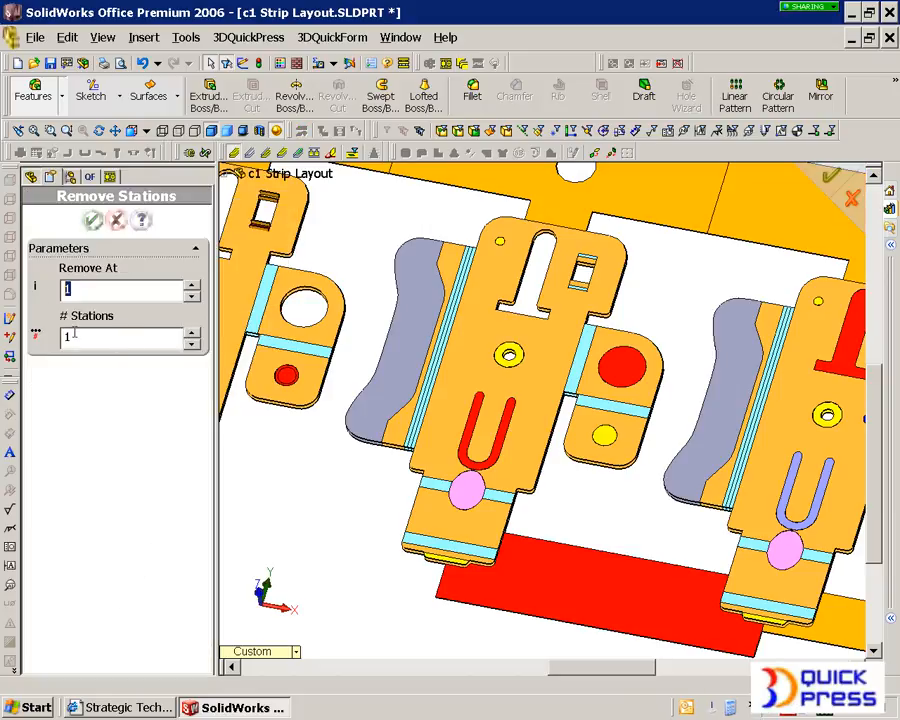
text(4)
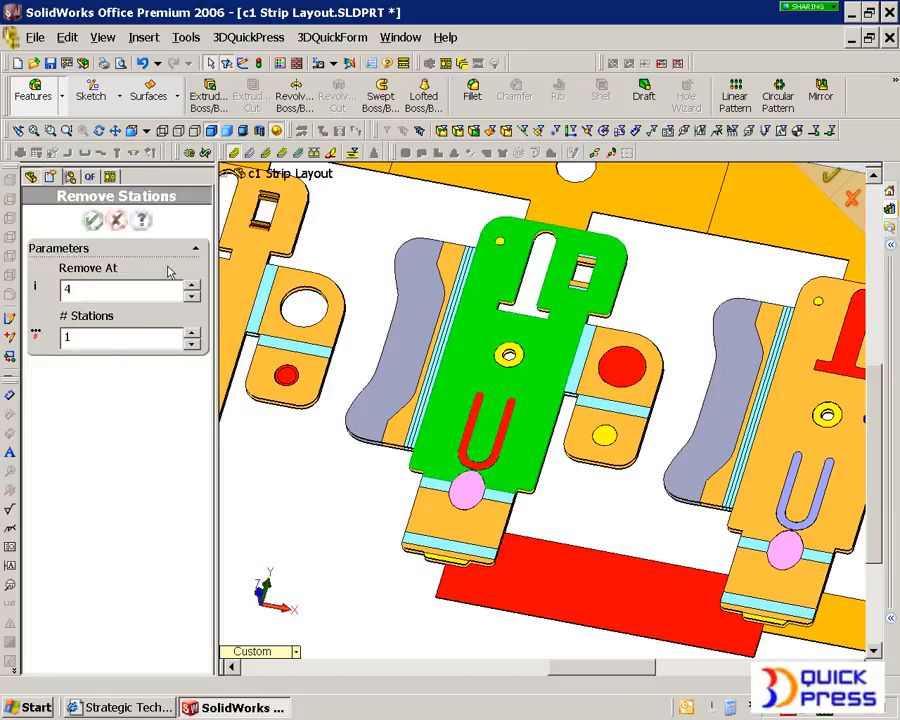
click(91, 221)
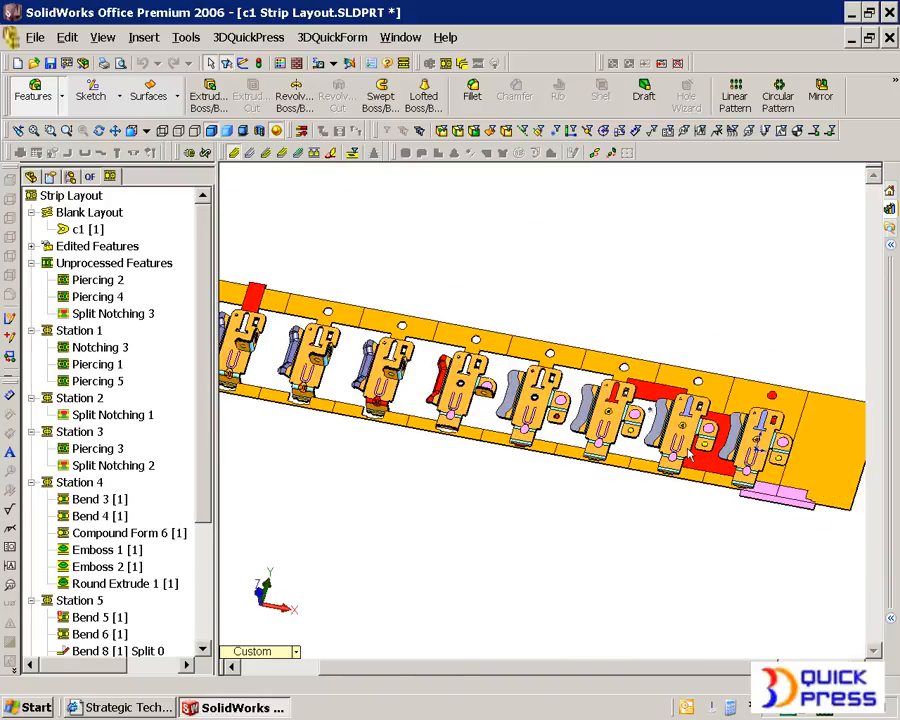
- Assign the unprocessed Piercing 2 and Piercing 4 to Station 1 and Split Notching 3 to Station 3
click(112, 282)
ctrl+click(113, 299)
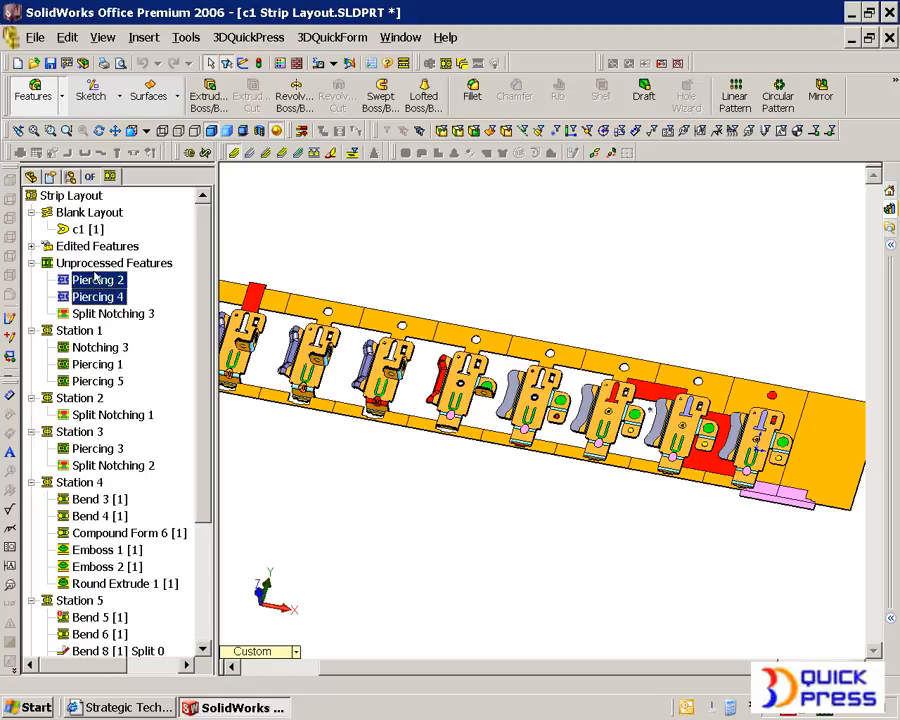
drag(93, 283, 85, 330)
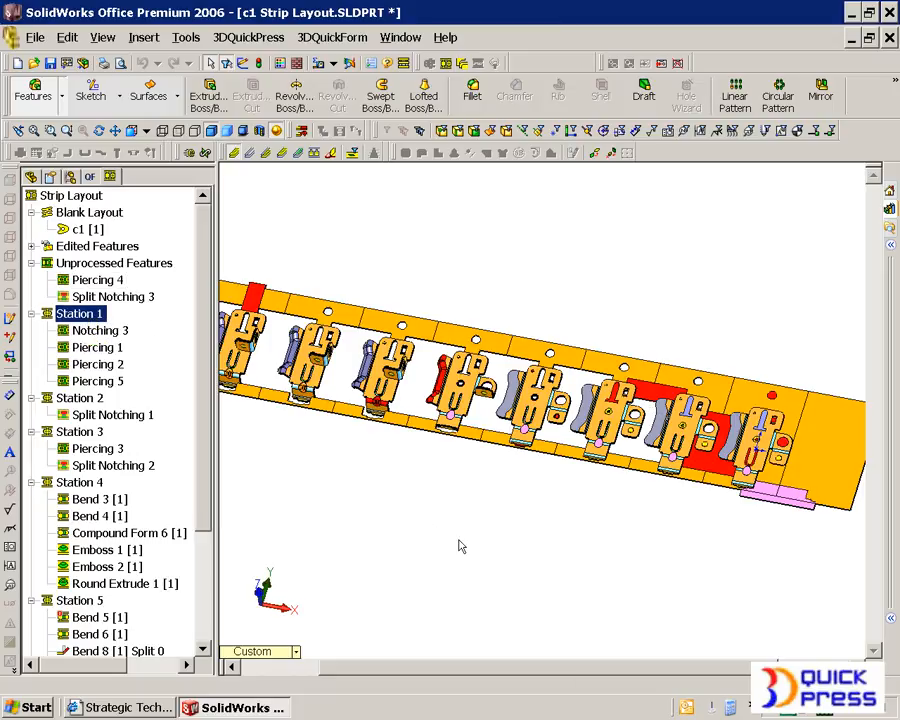
click(780, 508)
drag(90, 280, 86, 438)
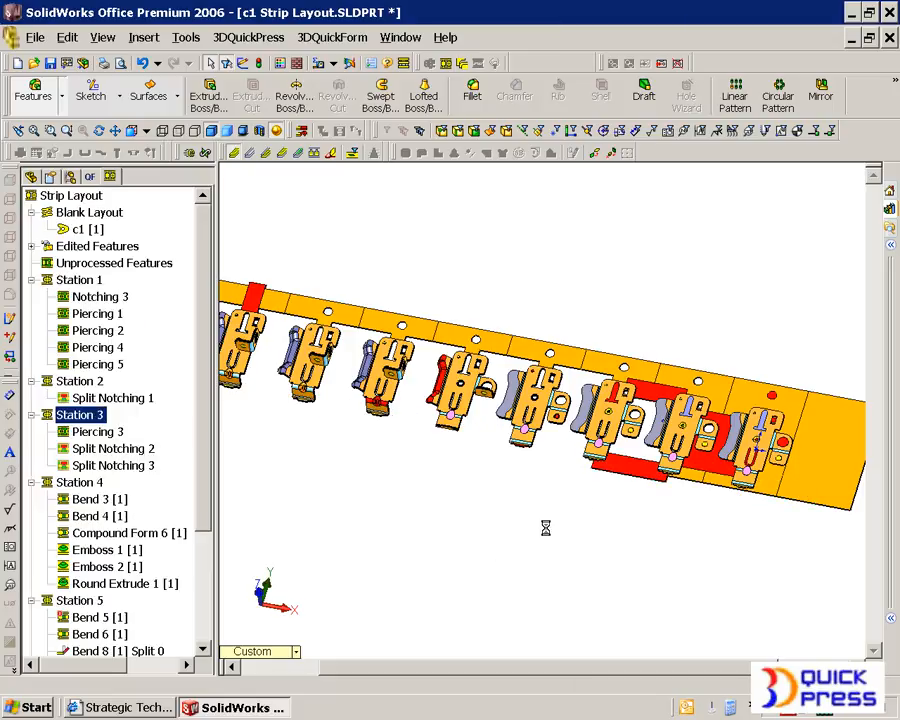
- Review the strip layout file's custom properties, including number of stations, material utilization and center of force, and inspect the whole strip
key(f)
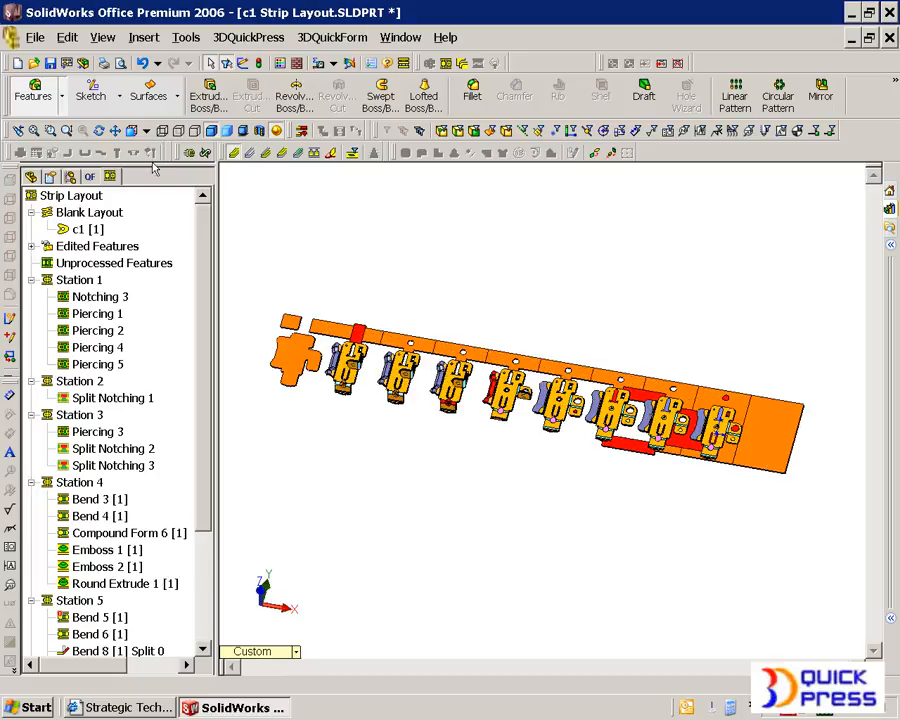
click(34, 37)
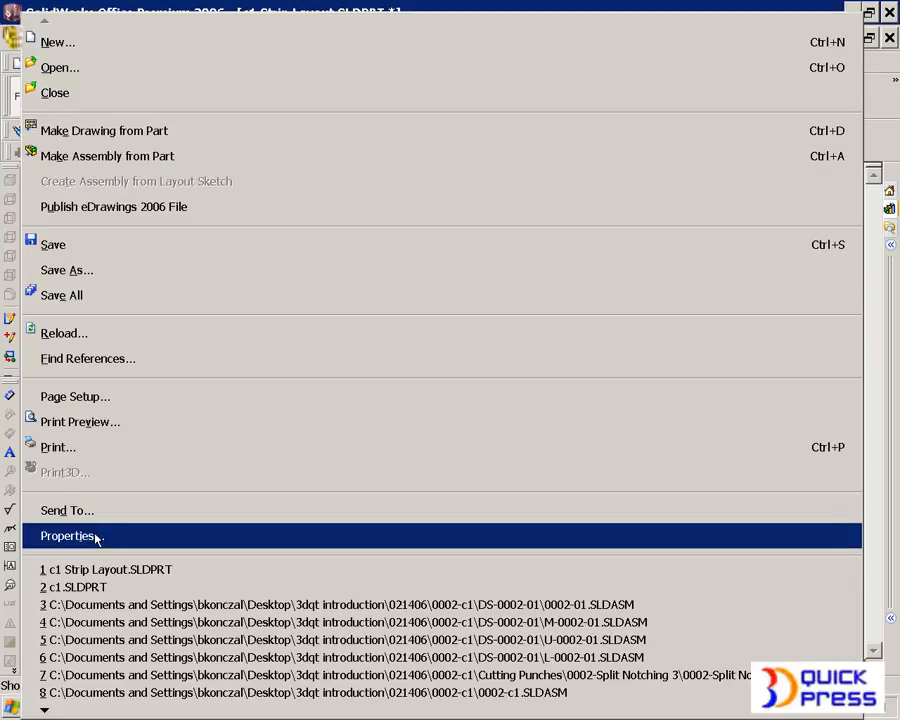
click(96, 535)
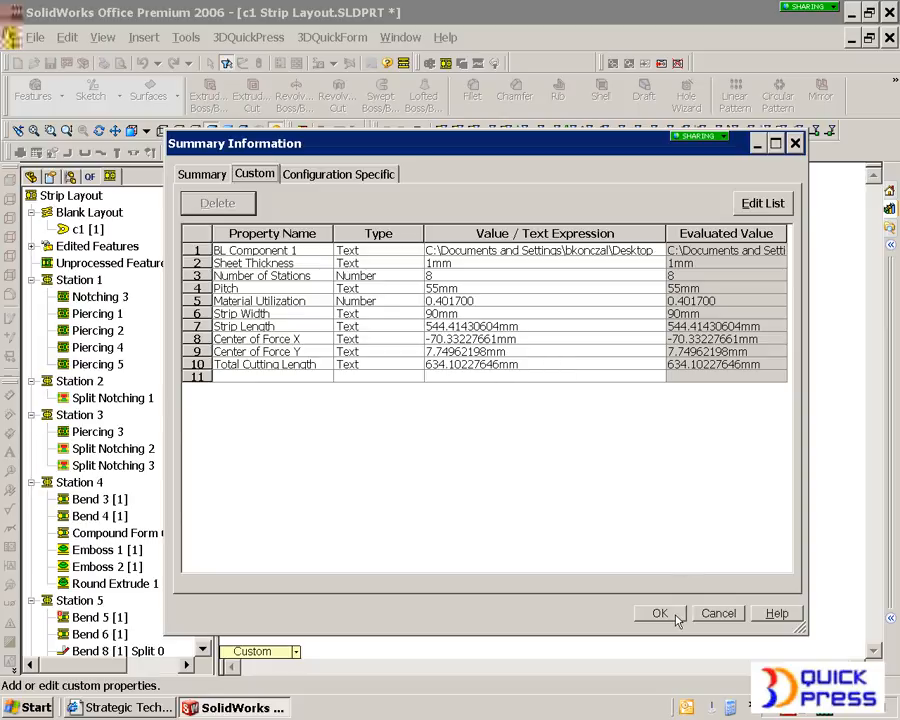
click(713, 614)
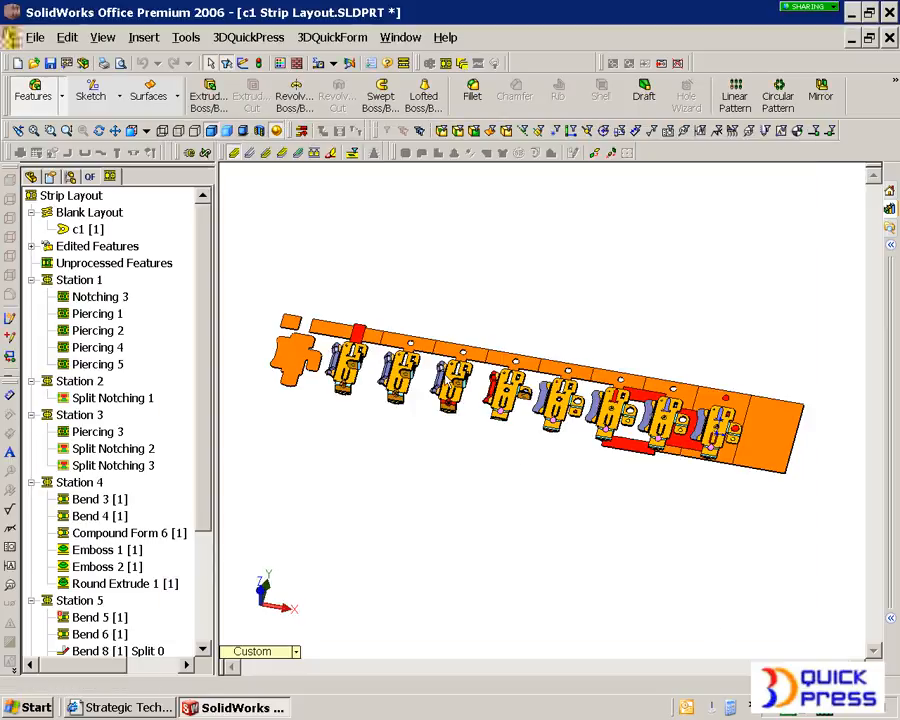
middle_drag(526, 502, 547, 444)
scroll(547, 444, down, 3)
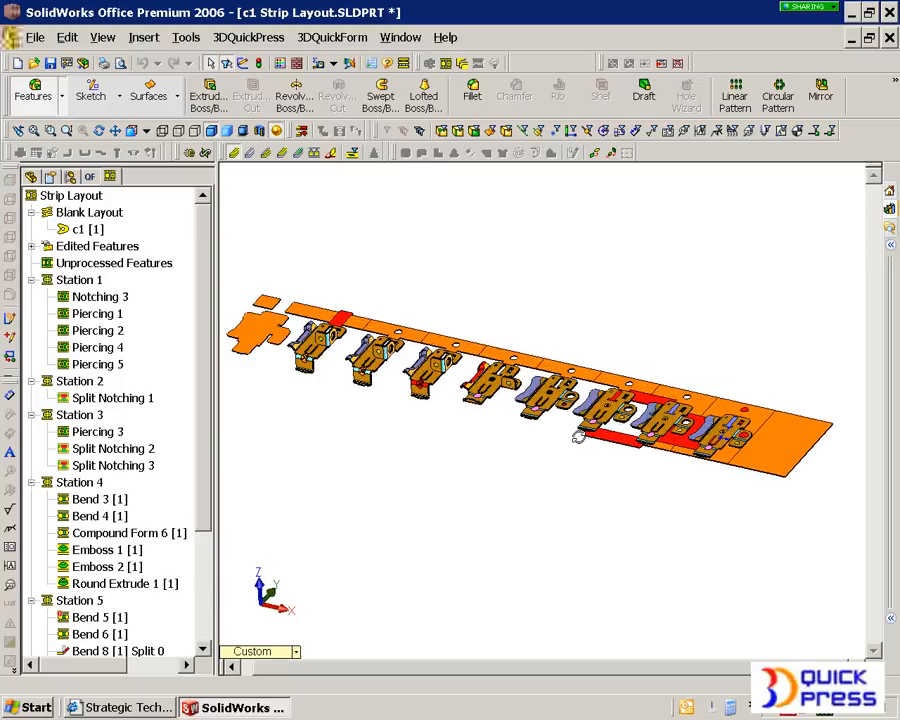